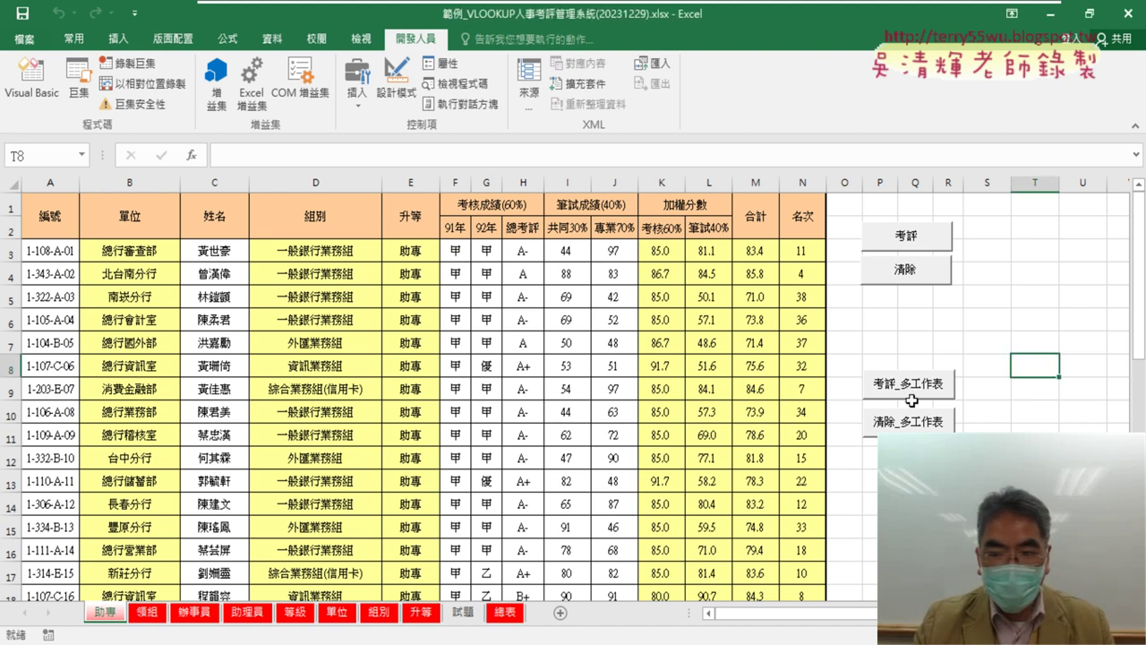
# Step: Move the 考評_多工作表 and 清除_多工作表 buttons together to just below the 清除 button
pyautogui.keyDown('ctrl'); pyautogui.click(912, 389); pyautogui.keyUp('ctrl')
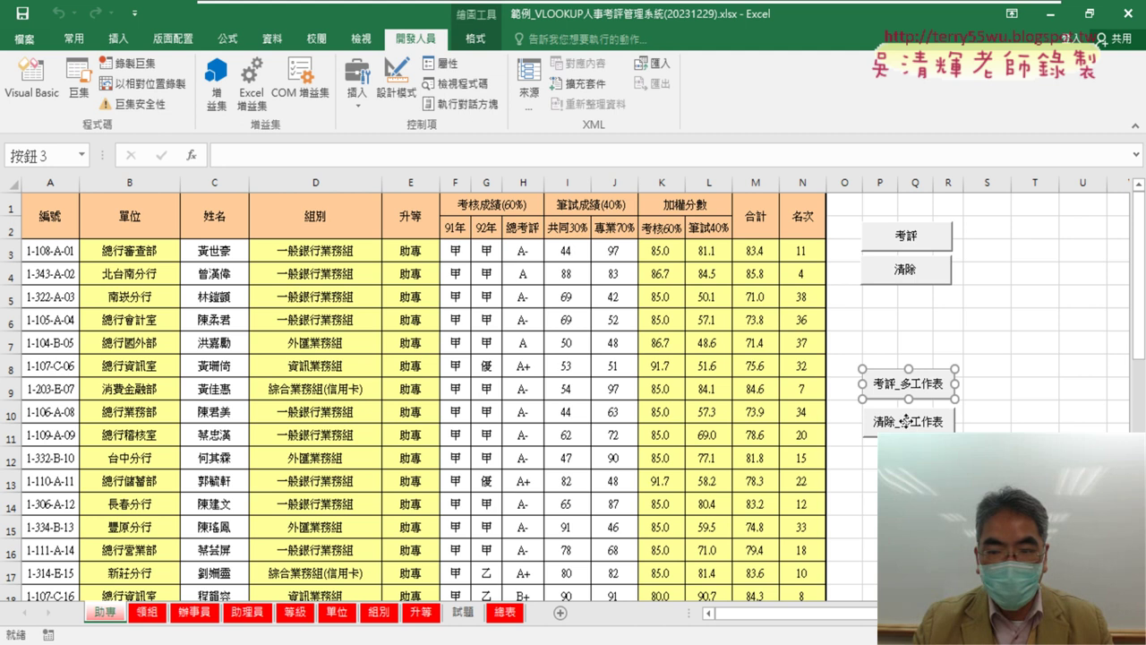
pyautogui.keyDown('ctrl'); pyautogui.click(907, 421); pyautogui.keyUp('ctrl')
pyautogui.moveTo(896, 383); pyautogui.dragTo(896, 311)
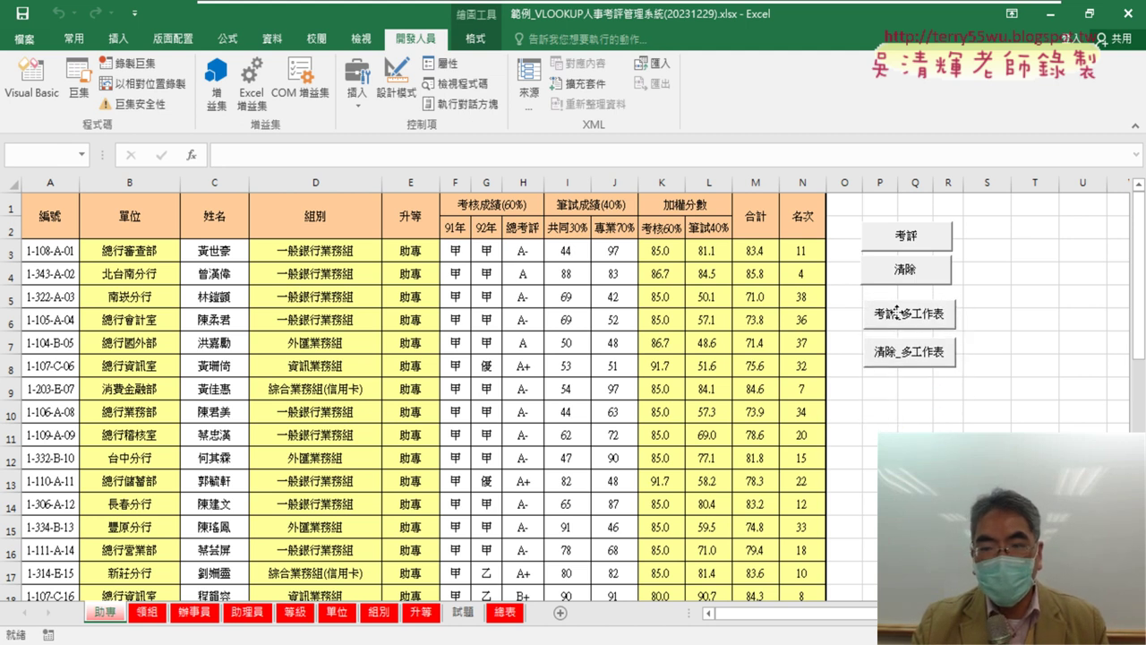
pyautogui.moveTo(896, 311); pyautogui.dragTo(896, 314)
pyautogui.click(989, 315)
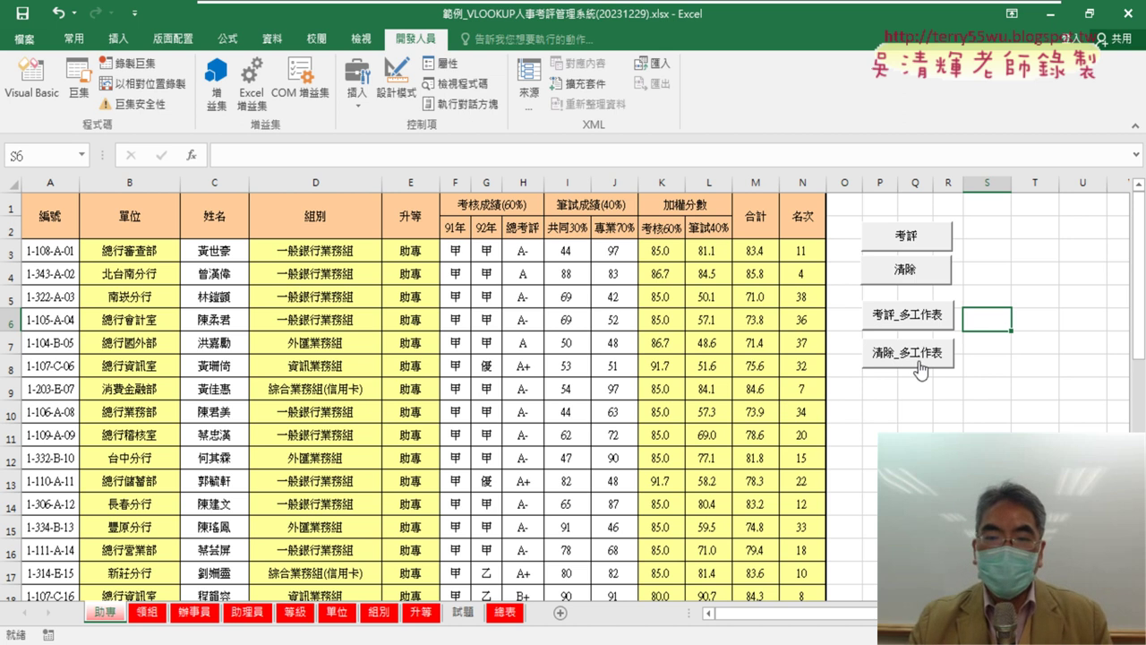
# Step: Open the VBA editor and place the caret inside the 清除_多工作表 macro
pyautogui.click(1008, 373)
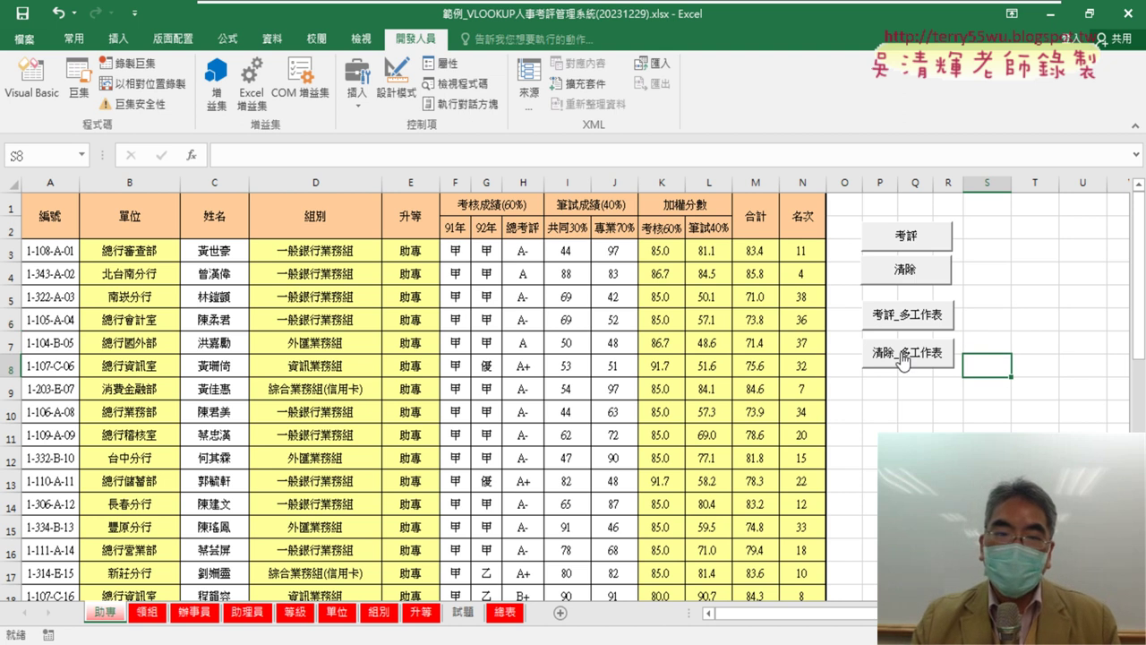
pyautogui.click(46, 91)
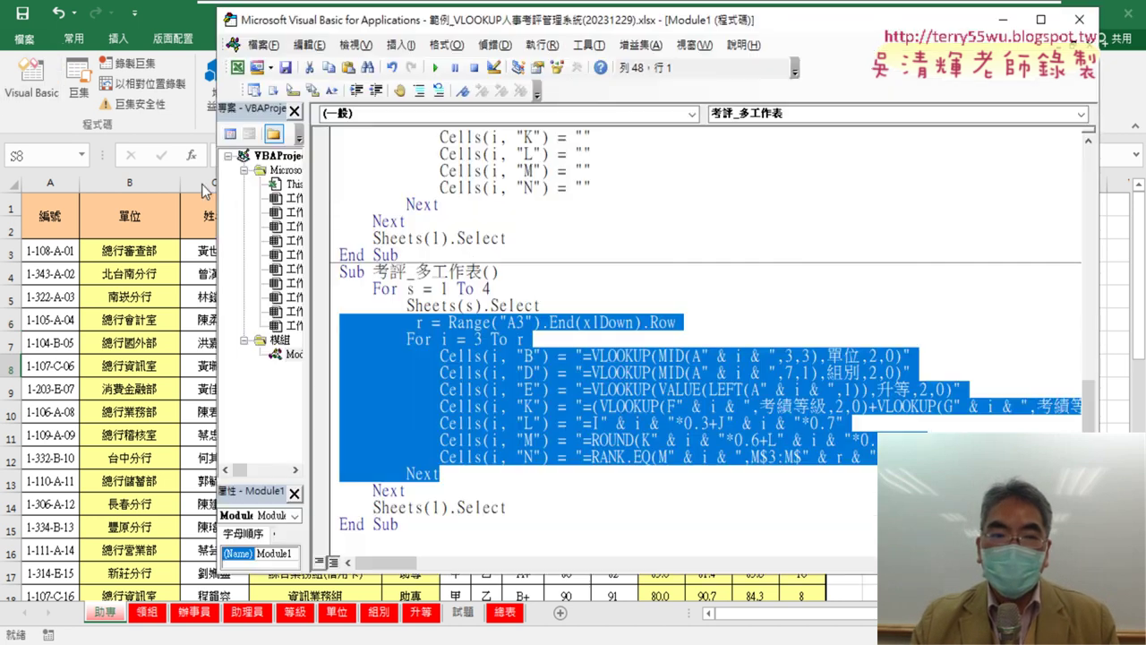
pyautogui.scroll(3, 538, 276)
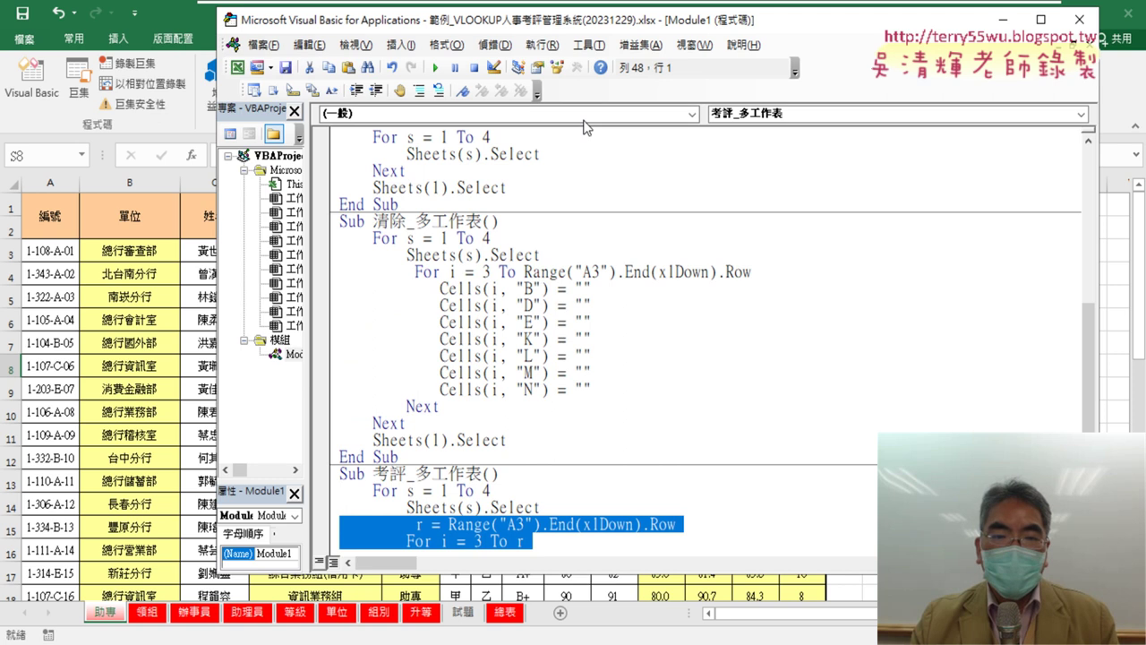
pyautogui.moveTo(628, 30); pyautogui.dragTo(792, 27)
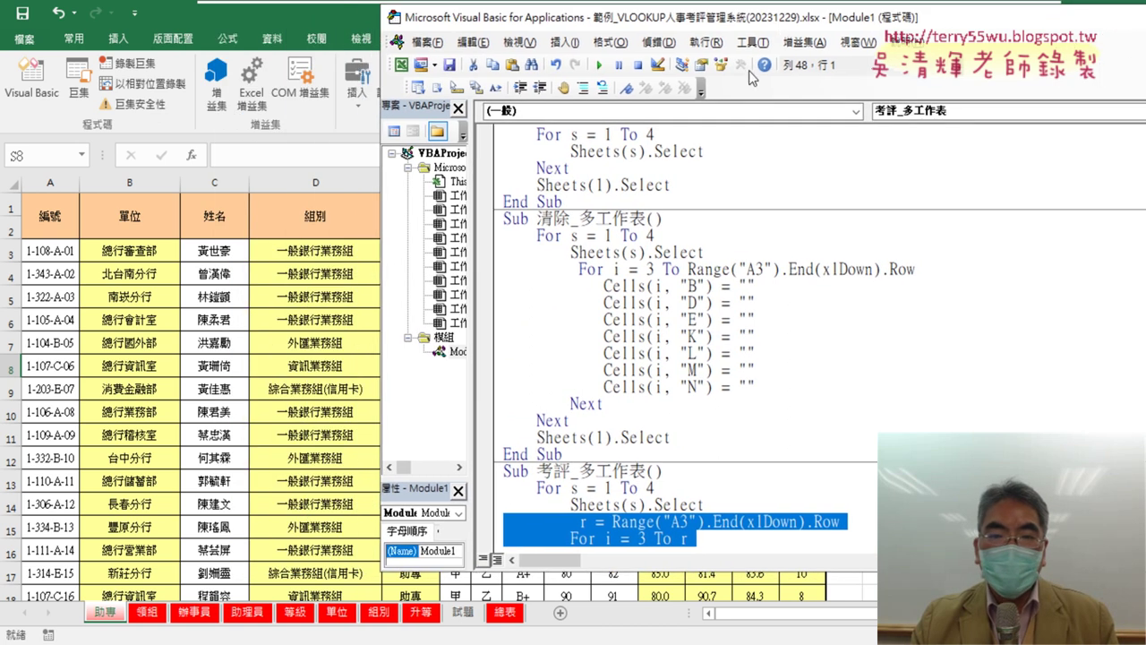
pyautogui.click(591, 237)
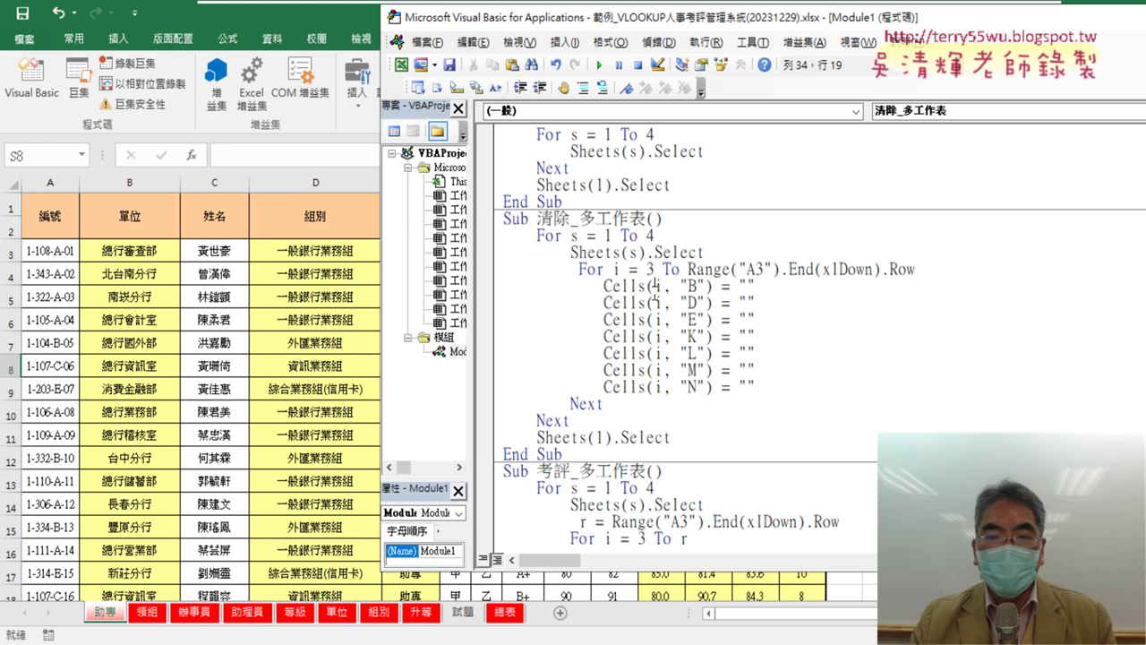
pyautogui.moveTo(761, 287)
pyautogui.mouseDown()
pyautogui.moveTo(611, 286)
pyautogui.moveTo(714, 285)
pyautogui.mouseUp()
pyautogui.click(606, 285)
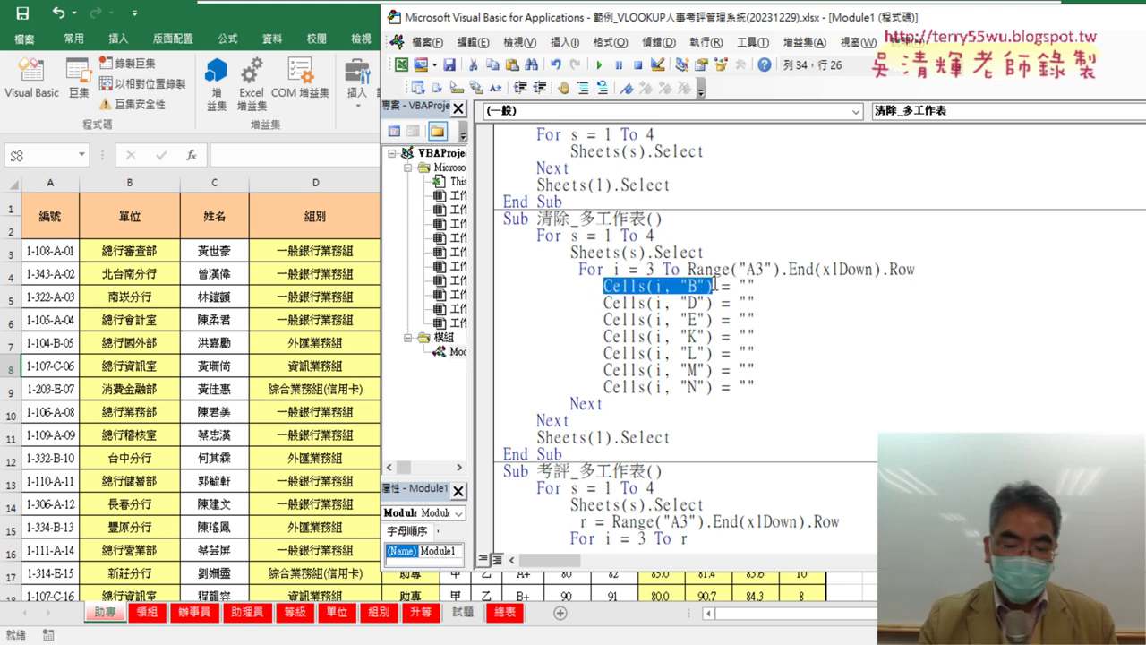
# Step: Step through 清除_多工作表 with F8, run it to completion, then refill the table with 考評_多工作表
pyautogui.press('F8')
pyautogui.press('F8')
pyautogui.press('F8')
pyautogui.press('F8')
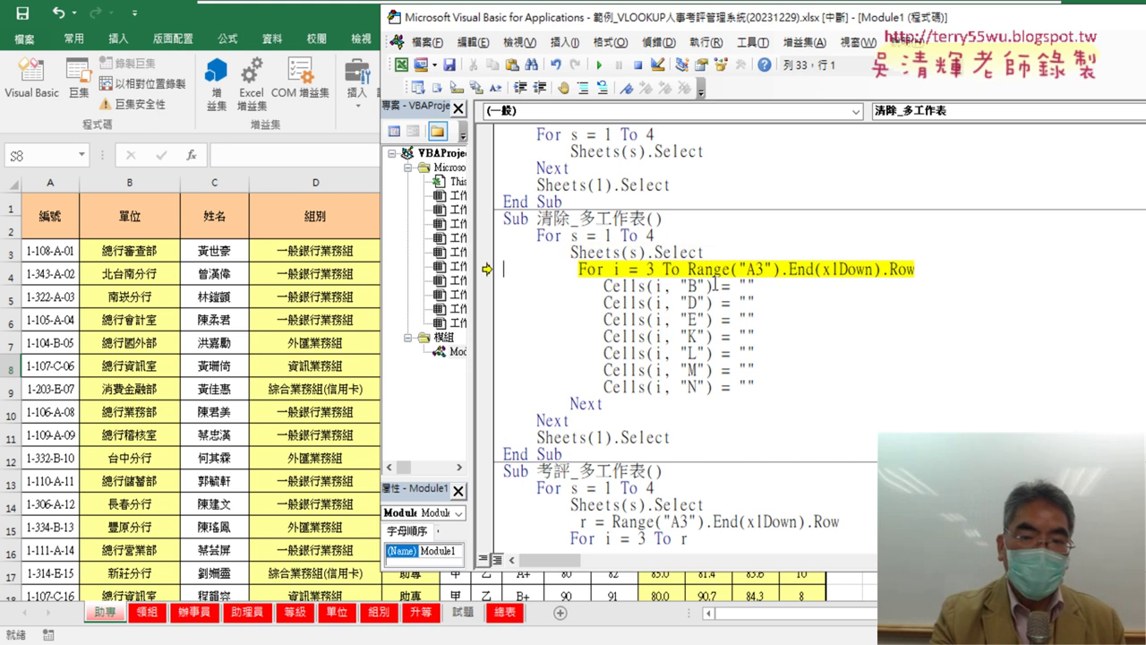
pyautogui.press('F8')
pyautogui.press('F8')
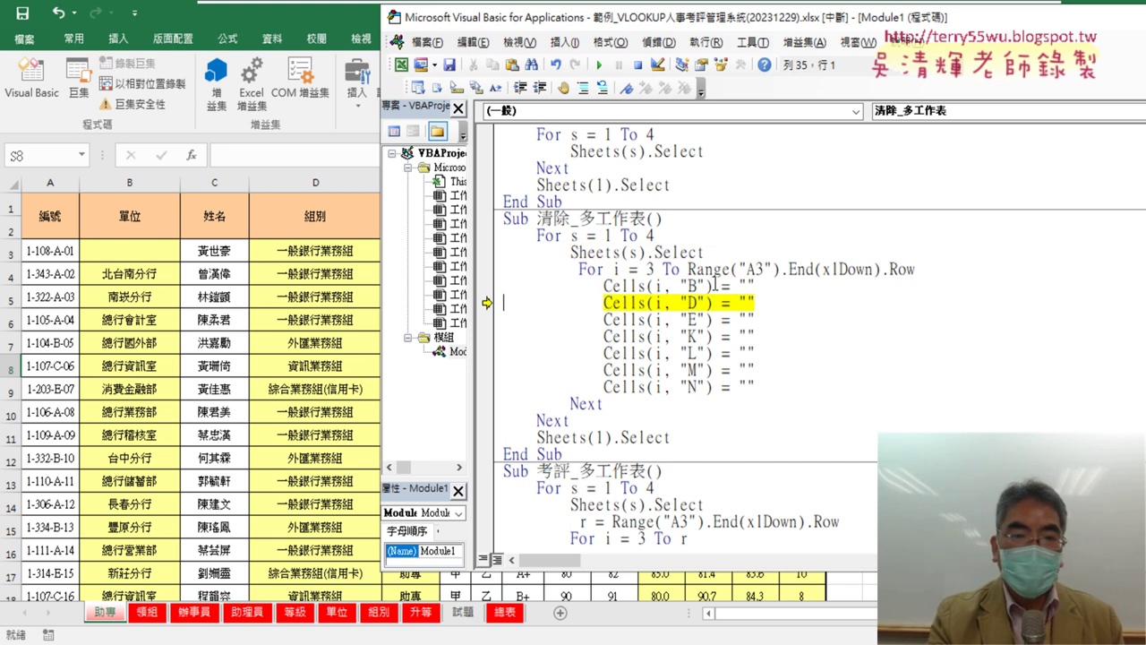
pyautogui.press('F8')
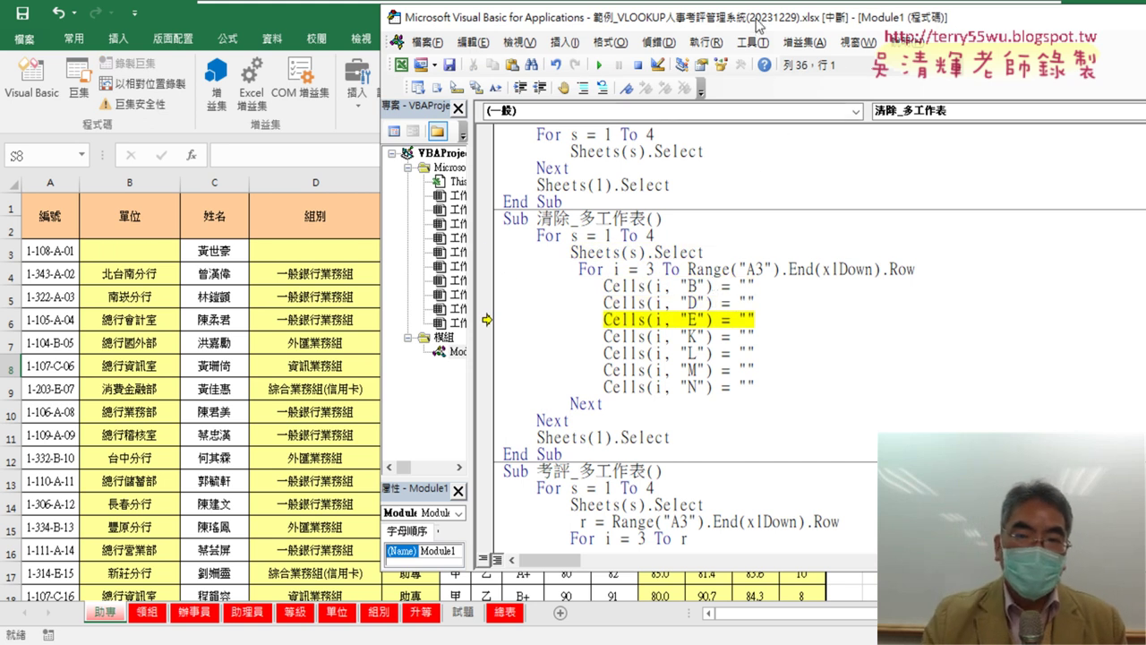
pyautogui.moveTo(761, 18)
pyautogui.mouseDown()
pyautogui.moveTo(924, 80)
pyautogui.moveTo(954, 63)
pyautogui.mouseUp()
pyautogui.moveTo(805, 63); pyautogui.dragTo(784, 54)
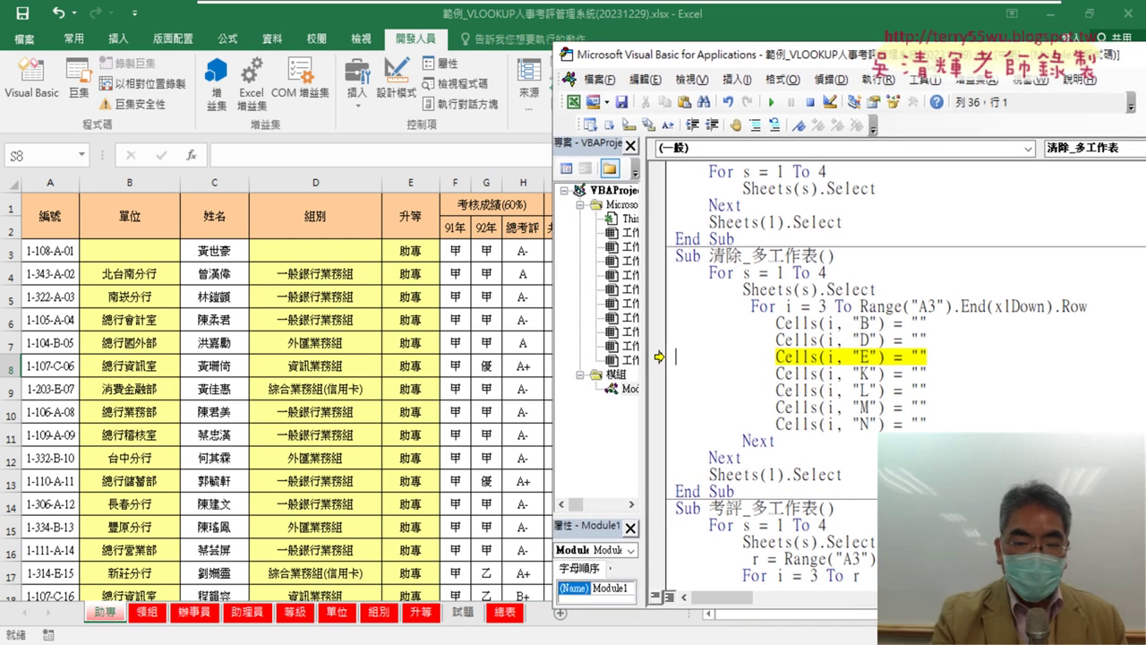
pyautogui.press('F8')
pyautogui.press('F8')
pyautogui.press('F8')
pyautogui.press('F8')
pyautogui.press('F8')
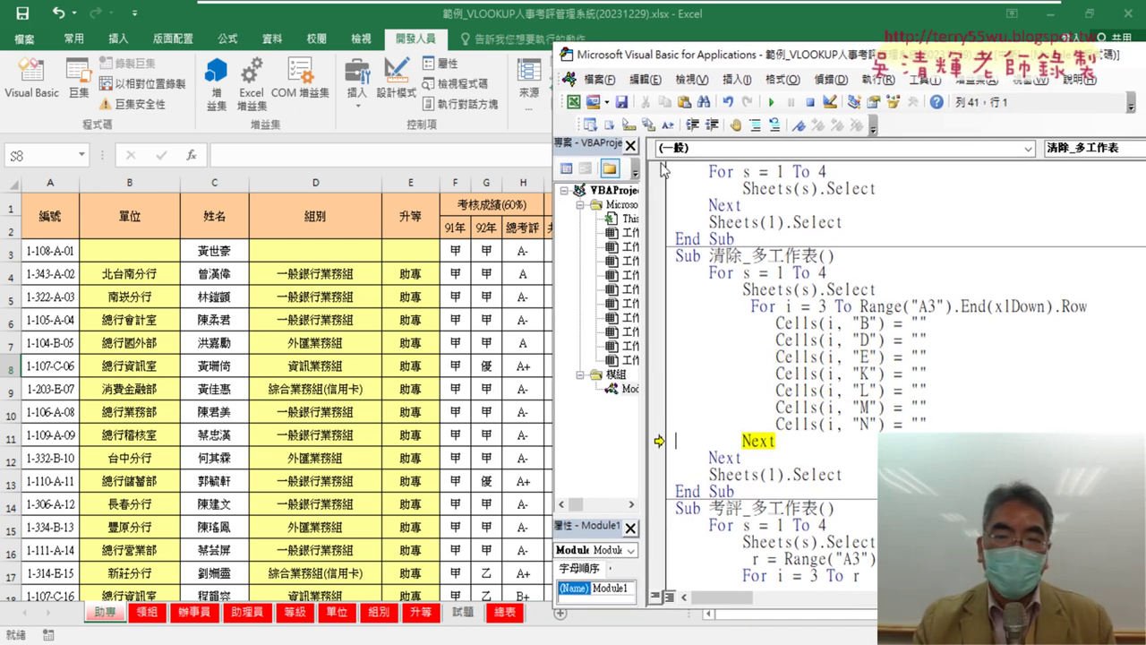
pyautogui.click(771, 102)
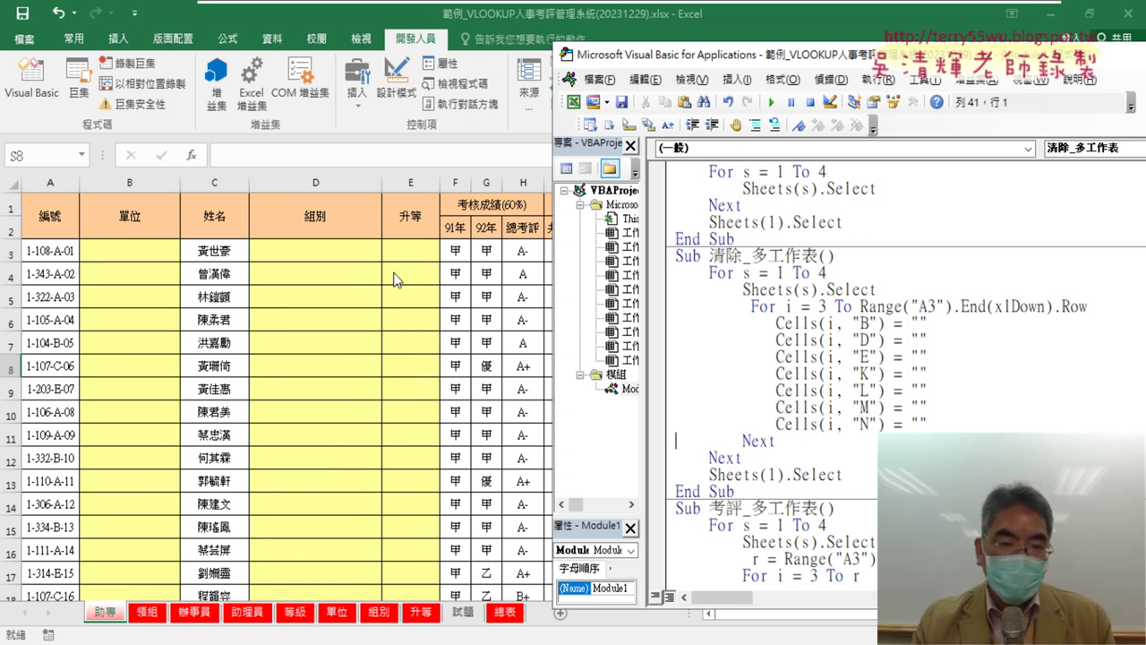
pyautogui.click(399, 278)
pyautogui.click(921, 324)
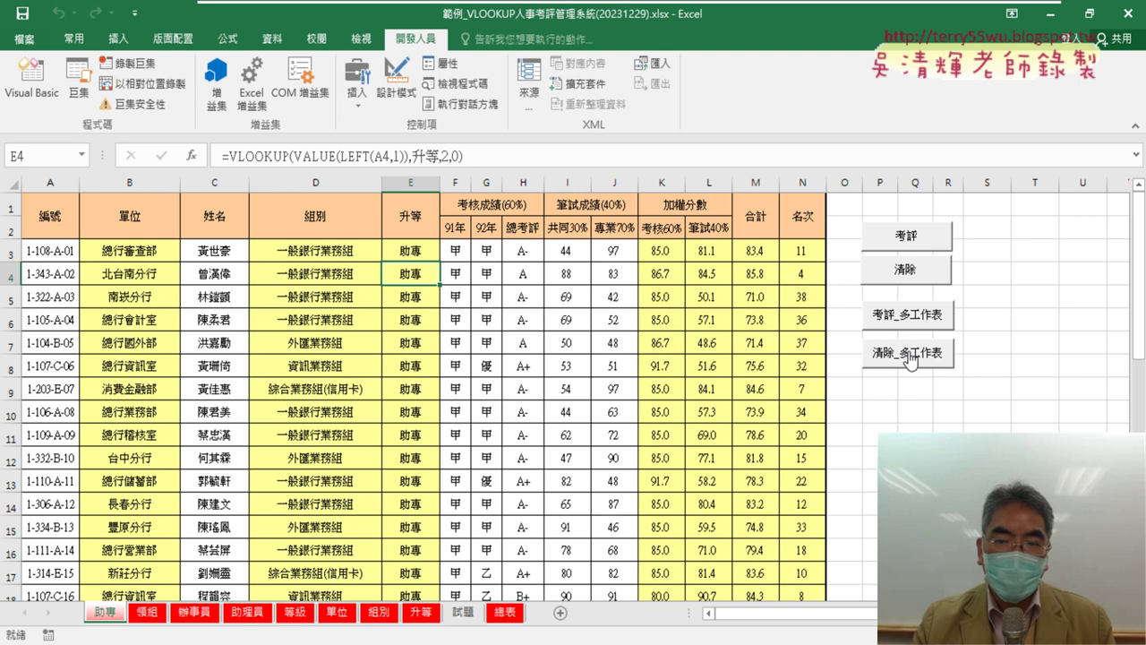
# Step: Run the 清除_多工作表 button to empty columns B, D, E and K–N
pyautogui.click(910, 358)
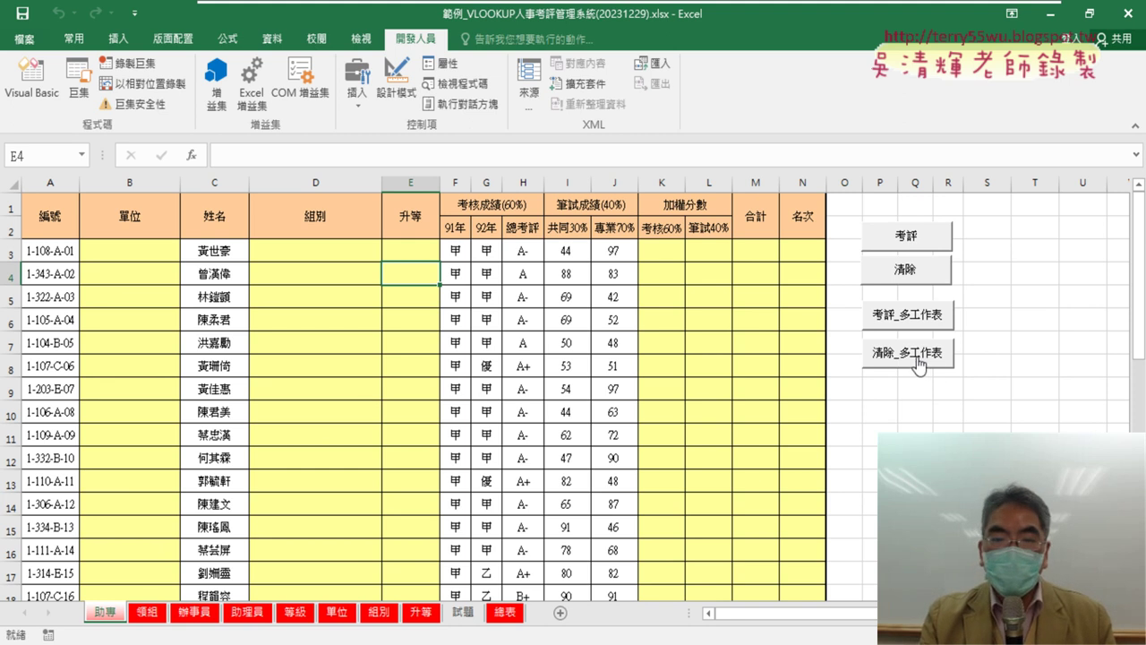
# Step: Open the 清除_多工作表 button's macro code via Assign Macro > Edit
pyautogui.rightClick(919, 363)
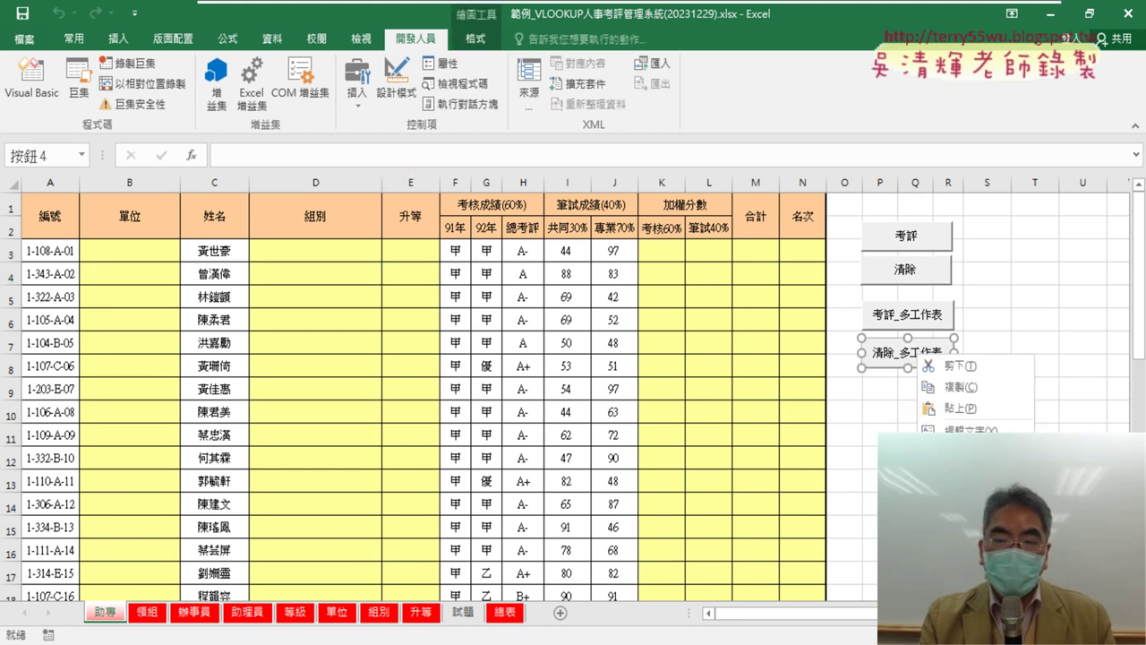
pyautogui.click(963, 493)
pyautogui.click(1097, 333)
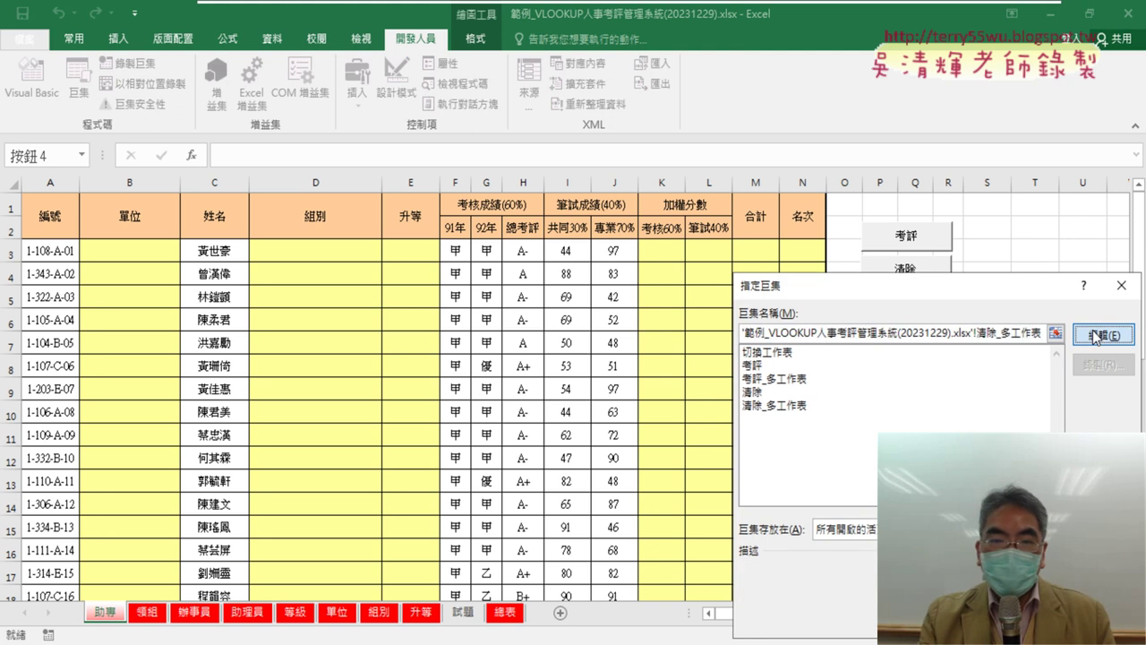
# Step: Select the seven Cells clearing lines, delete them, then undo to restore them
pyautogui.moveTo(857, 63); pyautogui.dragTo(480, 54)
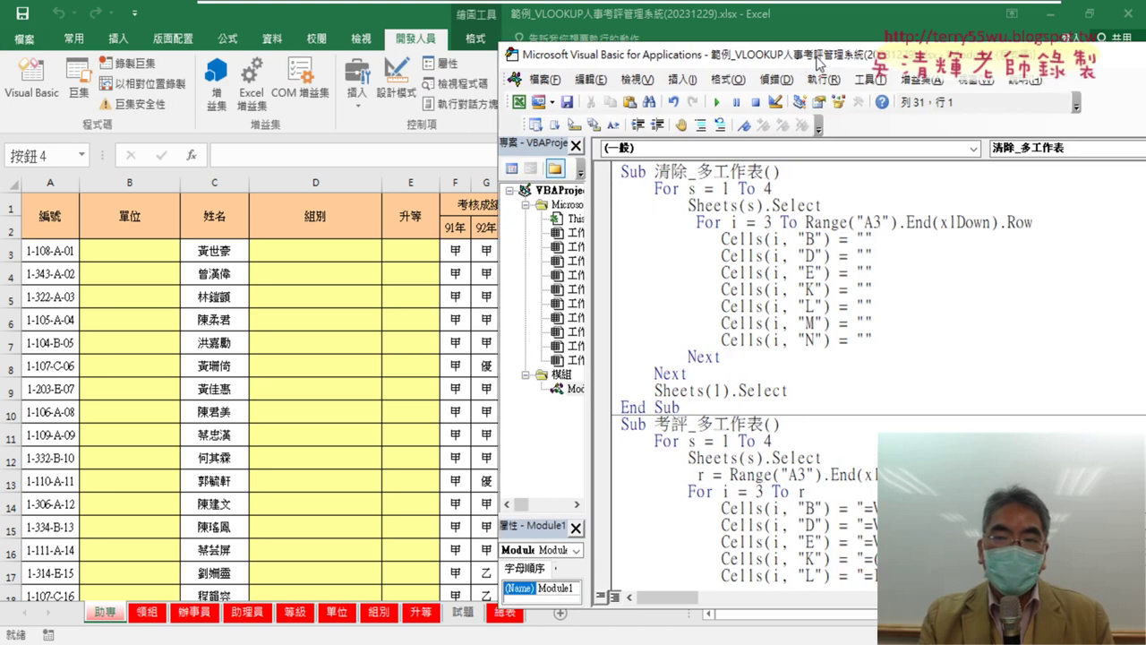
pyautogui.moveTo(574, 329)
pyautogui.mouseDown()
pyautogui.moveTo(299, 255)
pyautogui.moveTo(299, 225)
pyautogui.mouseUp()
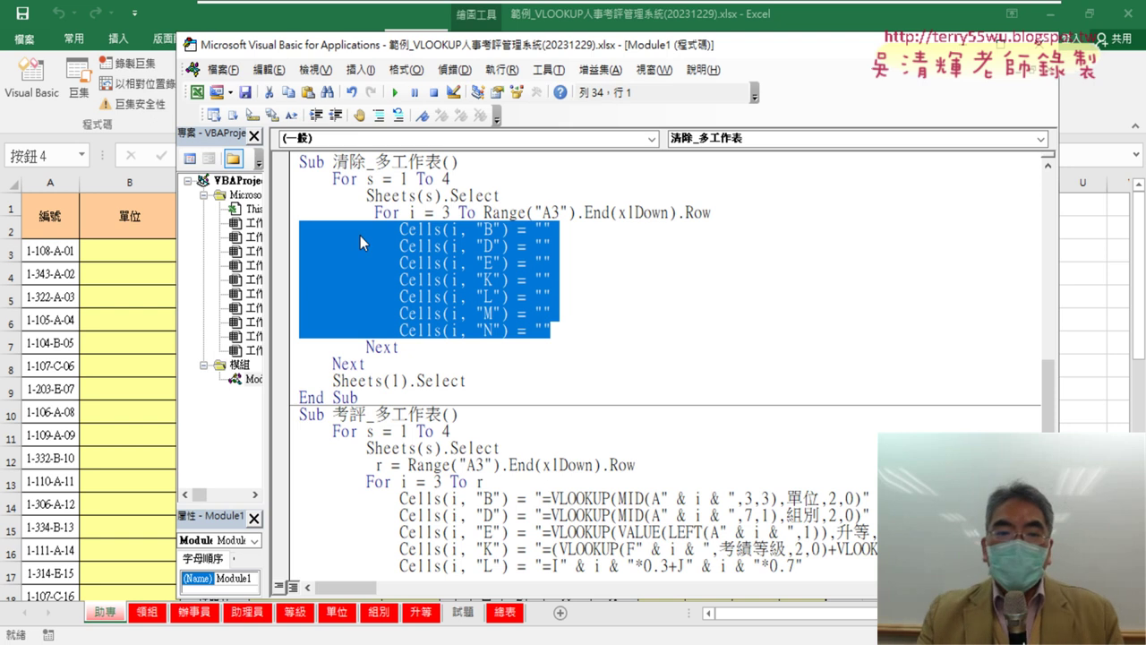
pyautogui.moveTo(535, 55); pyautogui.dragTo(639, 51)
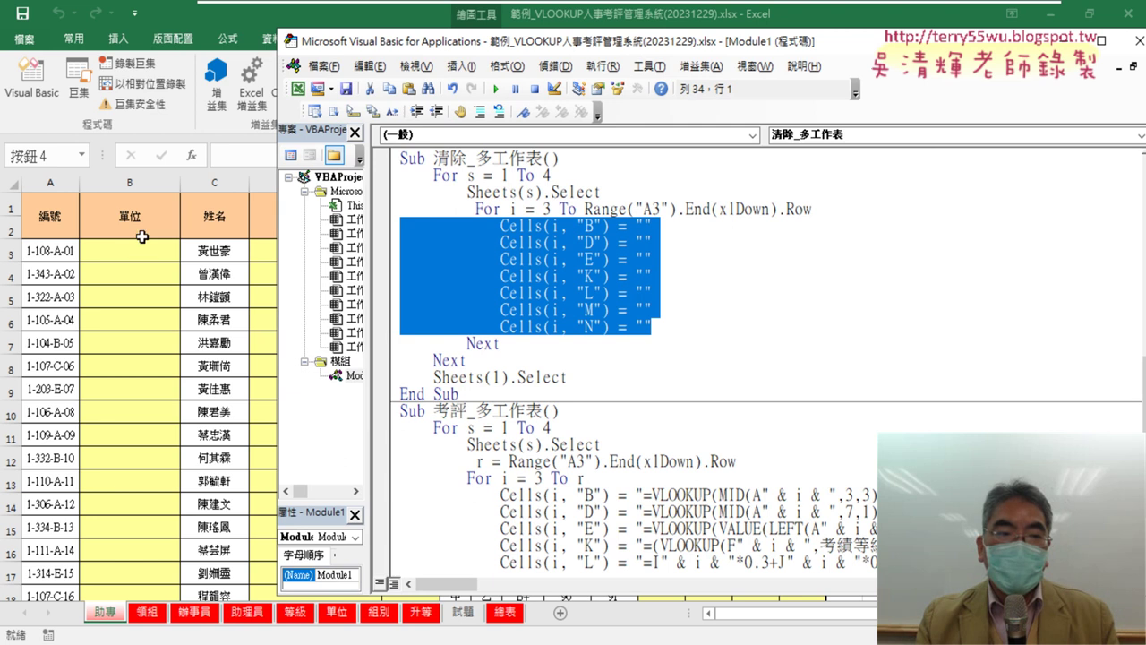
pyautogui.click(665, 235)
pyautogui.moveTo(653, 226); pyautogui.dragTo(500, 226)
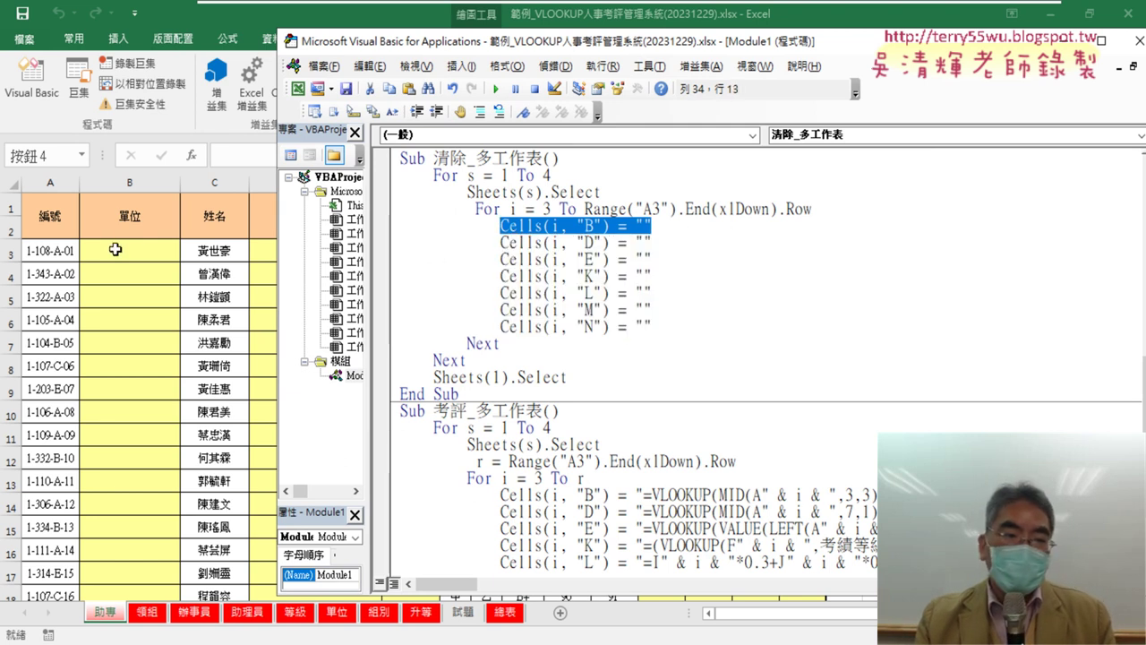
pyautogui.moveTo(652, 327); pyautogui.dragTo(370, 231)
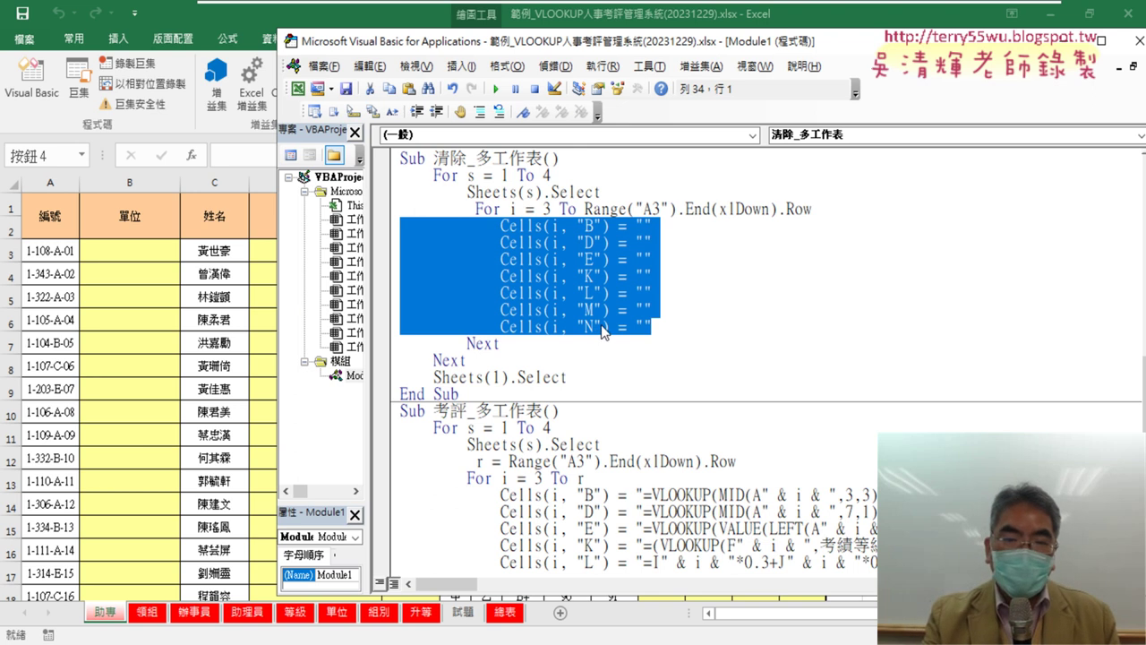
pyautogui.press('Delete')
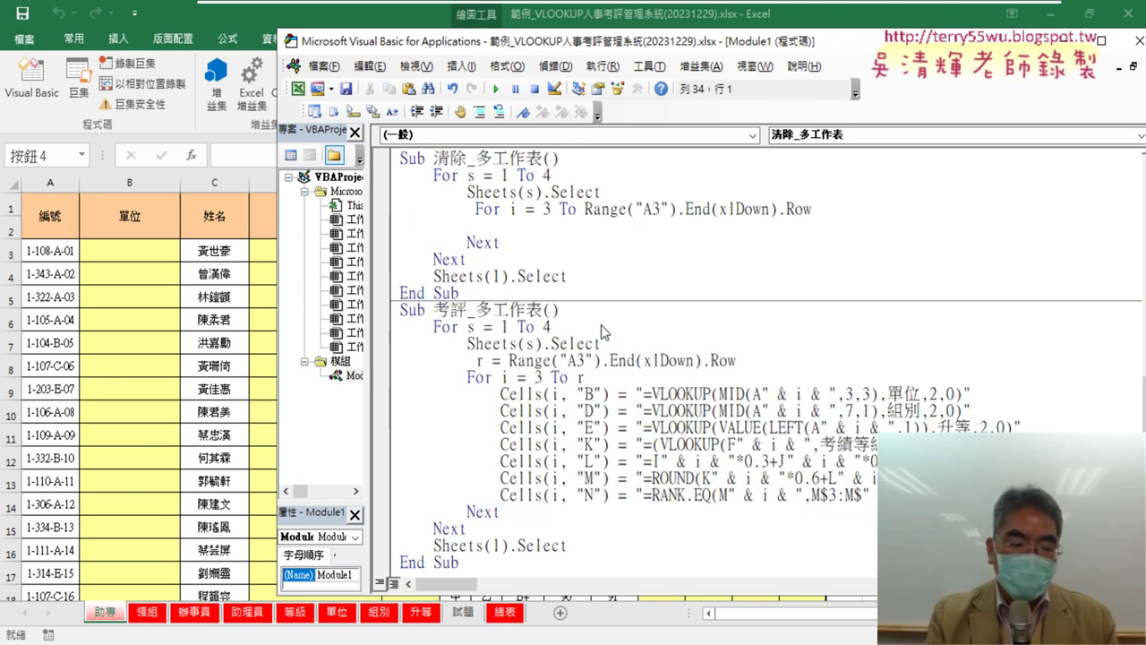
pyautogui.hotkey('ctrl', 'z')
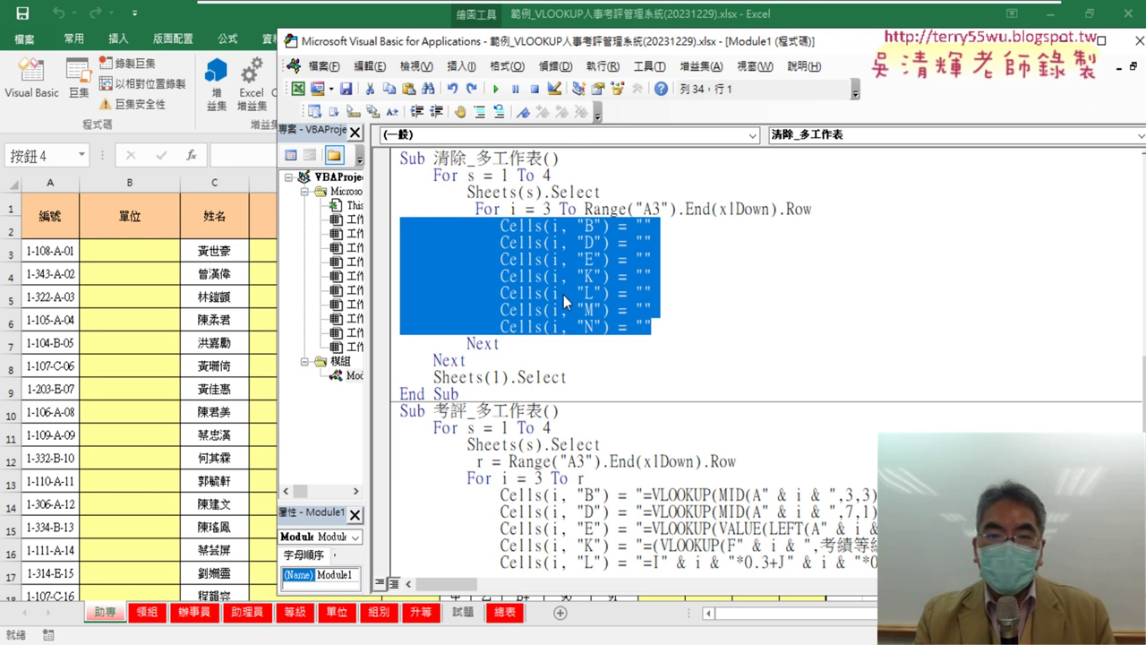
# Step: Comment out the Cells clearing lines for columns B, D, E, K, L, M and N with apostrophes
pyautogui.click(490, 228)
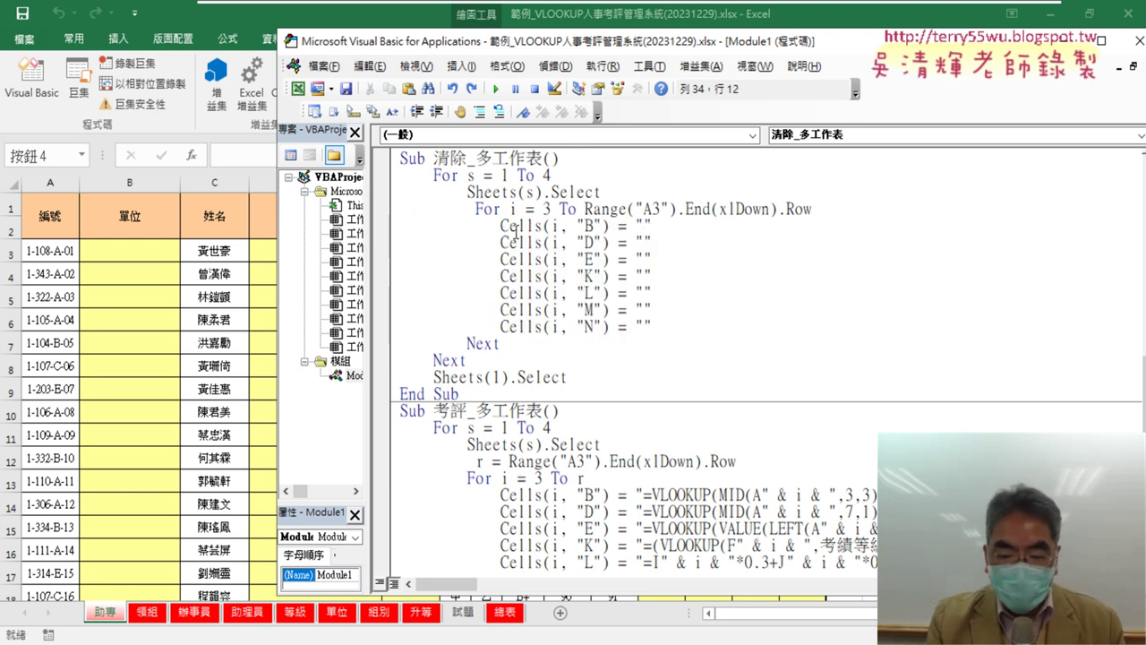
pyautogui.write('ㄘ')
pyautogui.moveTo(497, 228); pyautogui.dragTo(516, 229)
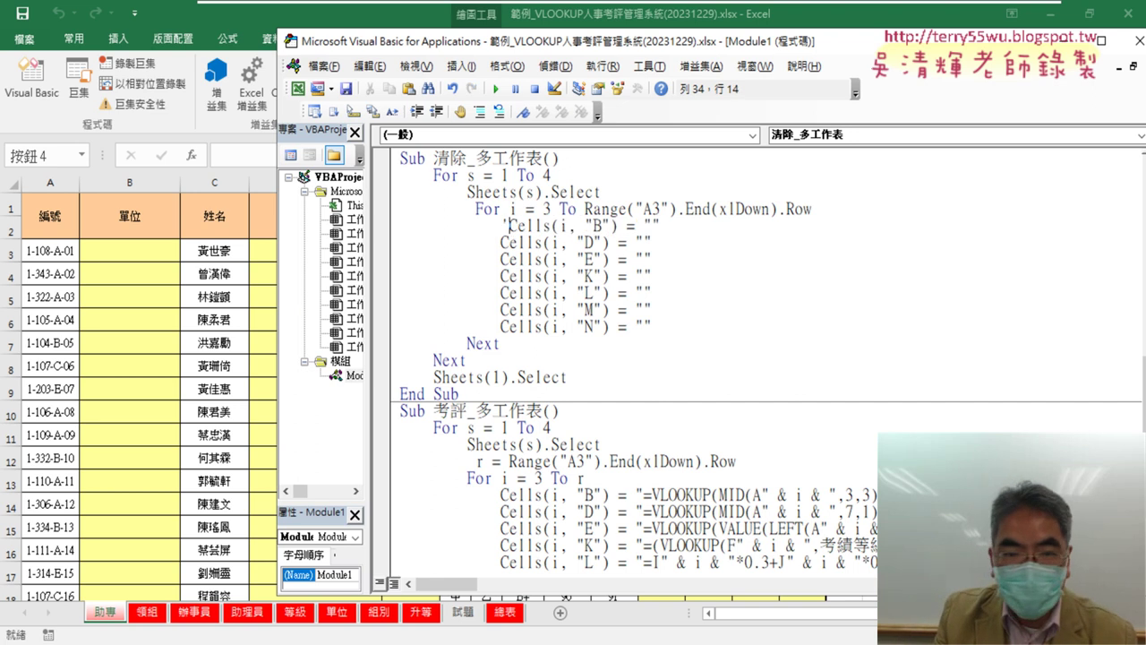
pyautogui.write("'")
pyautogui.click(501, 241)
pyautogui.write("'")
pyautogui.click(500, 259)
pyautogui.write("'")
pyautogui.click(504, 276)
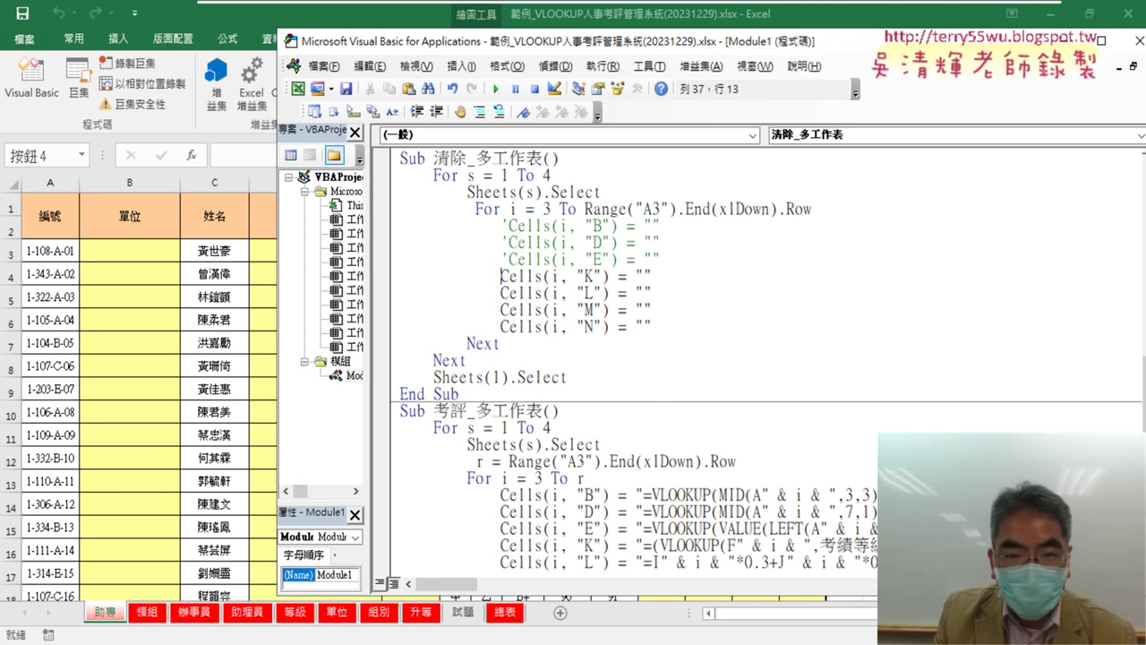
pyautogui.write("'")
pyautogui.click(501, 293)
pyautogui.write("'")
pyautogui.click(501, 326)
pyautogui.write("'")
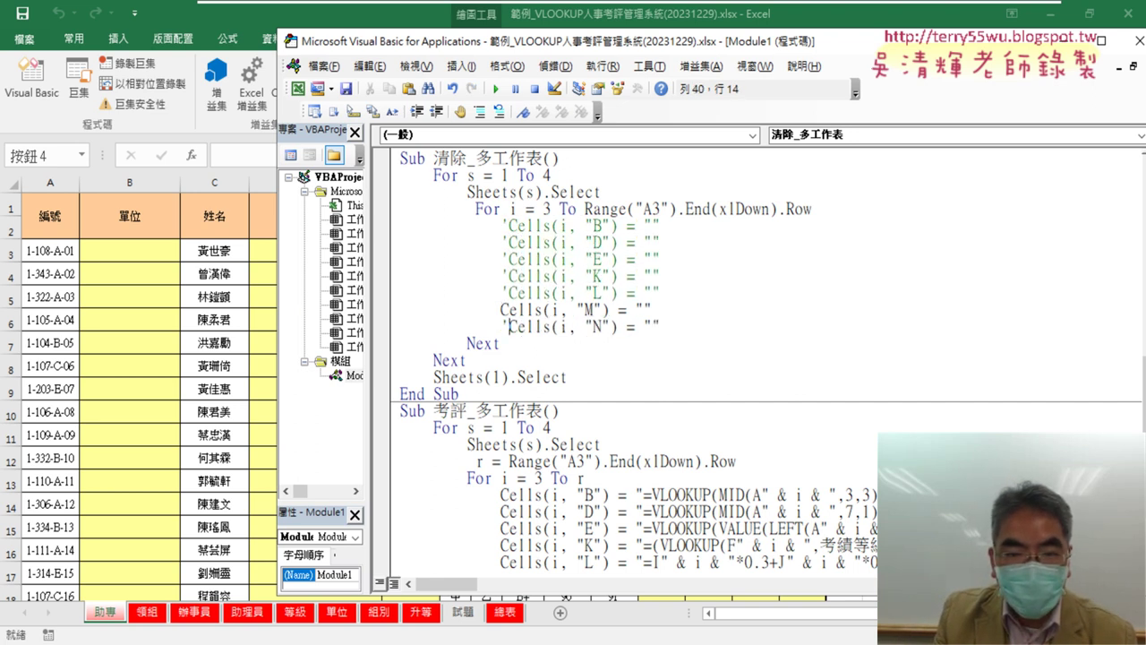
pyautogui.write("'")
pyautogui.press('Down')
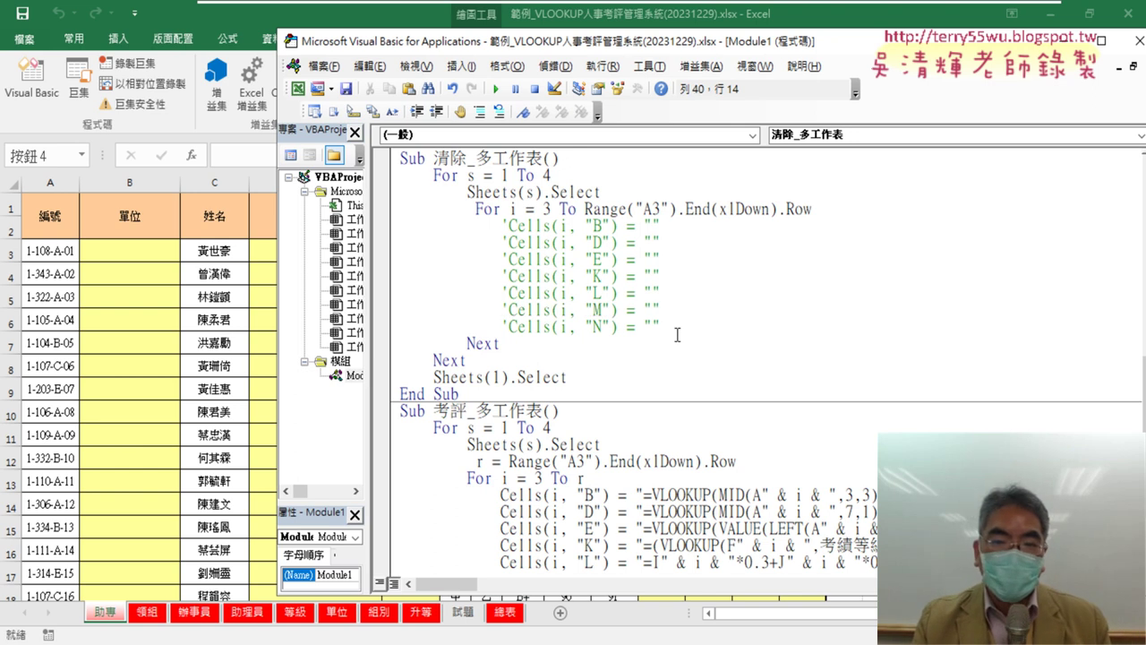
pyautogui.moveTo(677, 335); pyautogui.dragTo(383, 227)
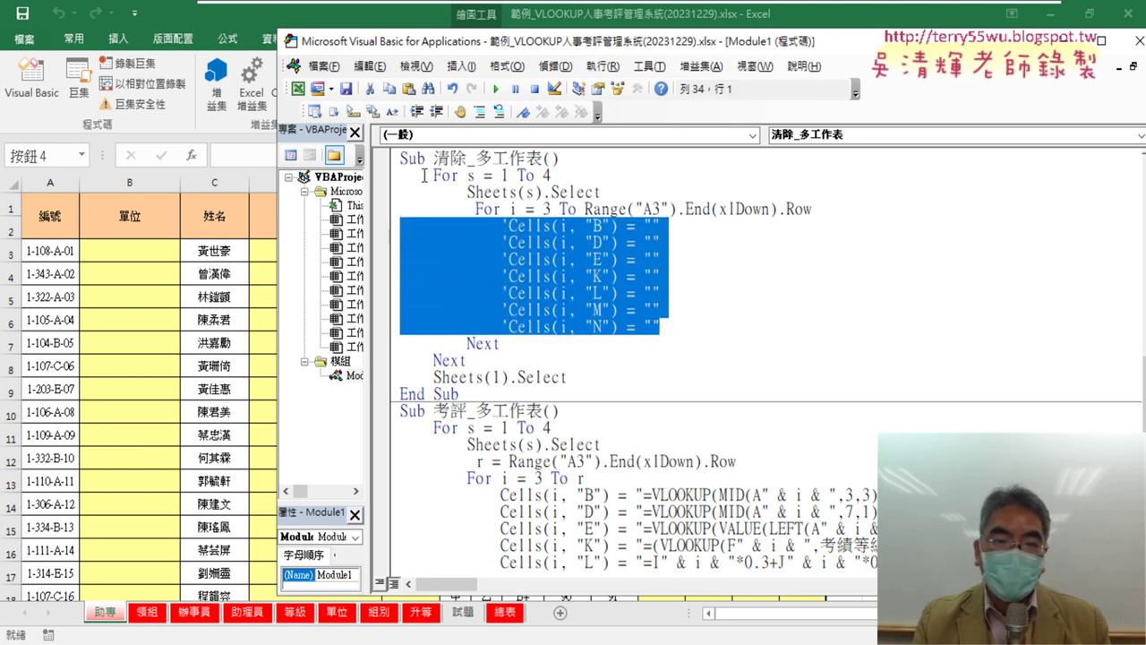
pyautogui.rightClick(528, 98)
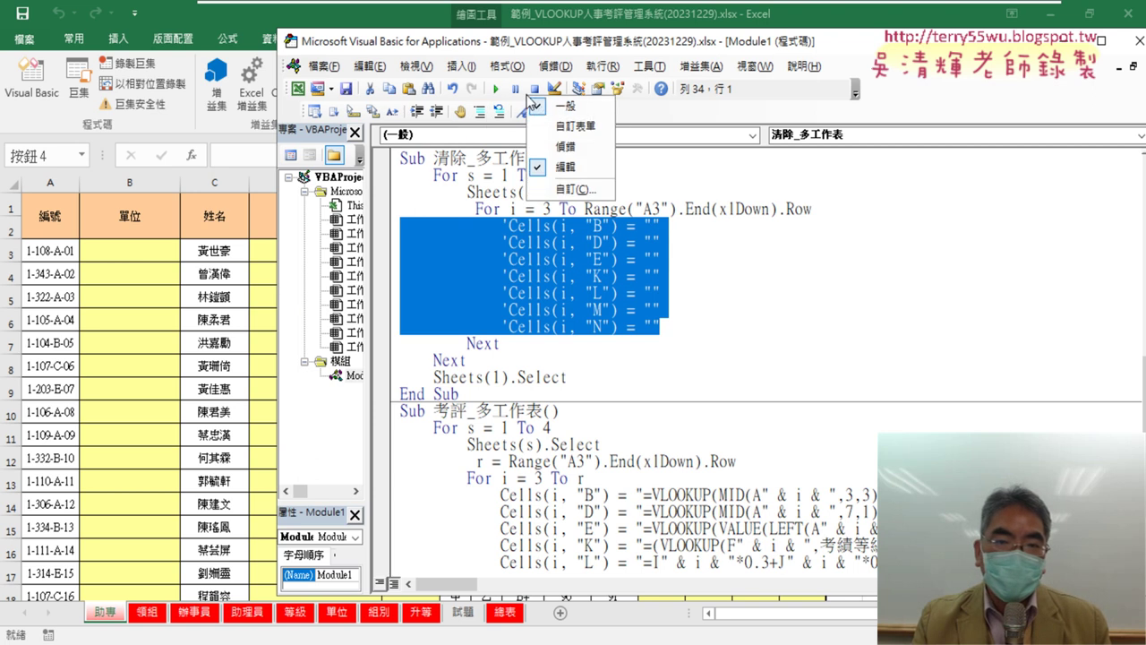
pyautogui.click(756, 132)
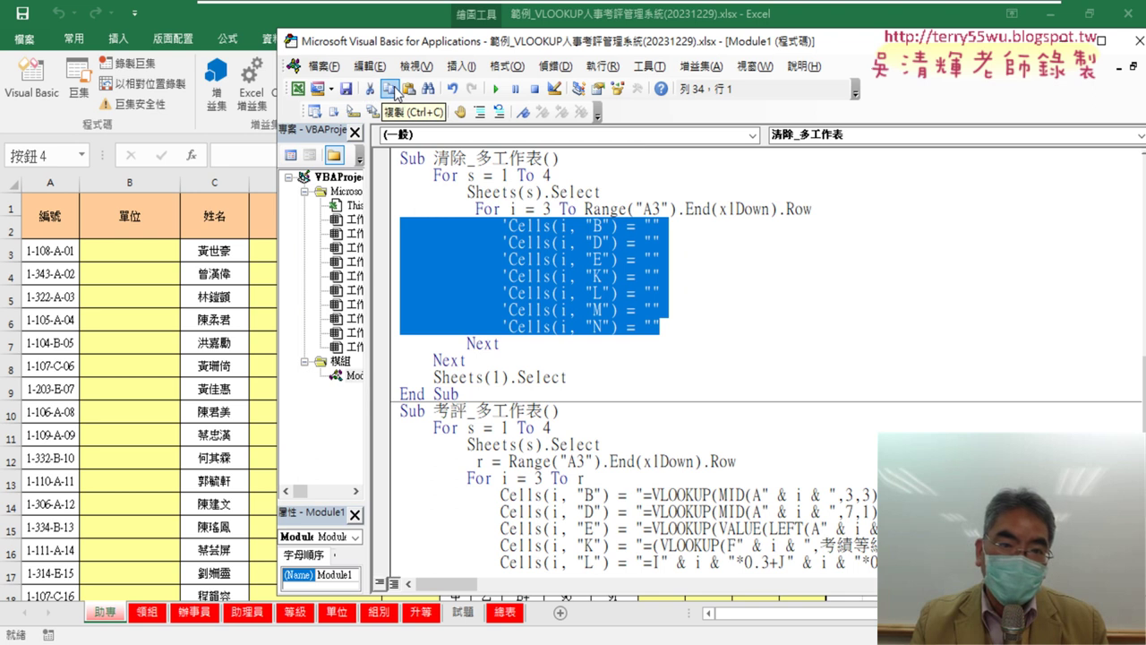
pyautogui.rightClick(437, 93)
pyautogui.click(466, 165)
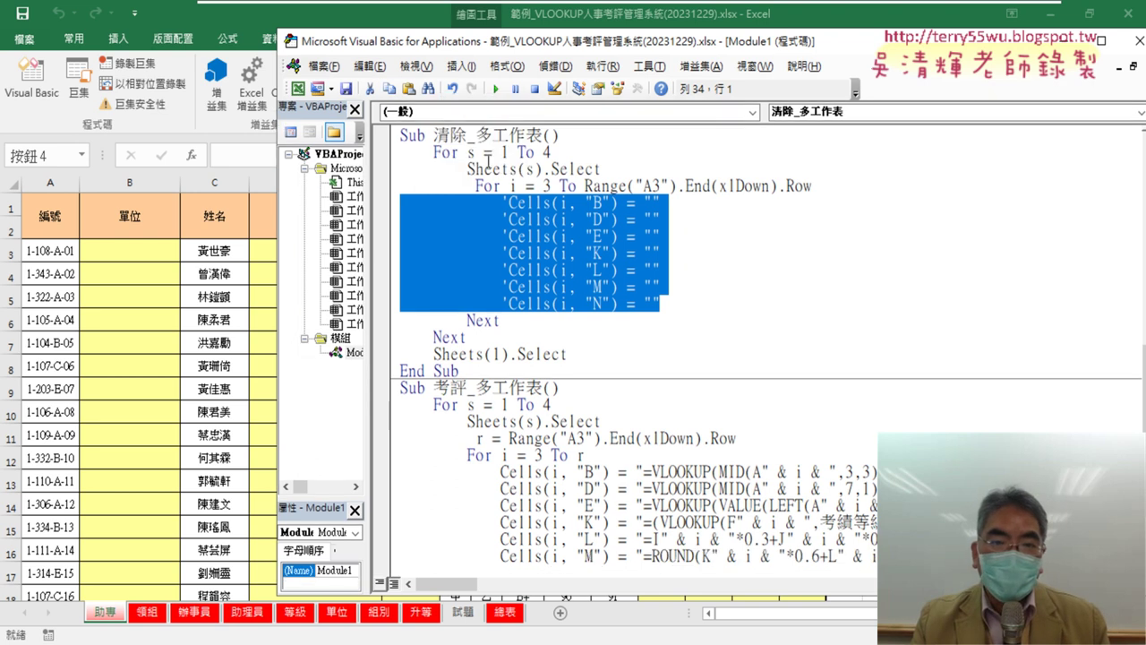
pyautogui.rightClick(475, 90)
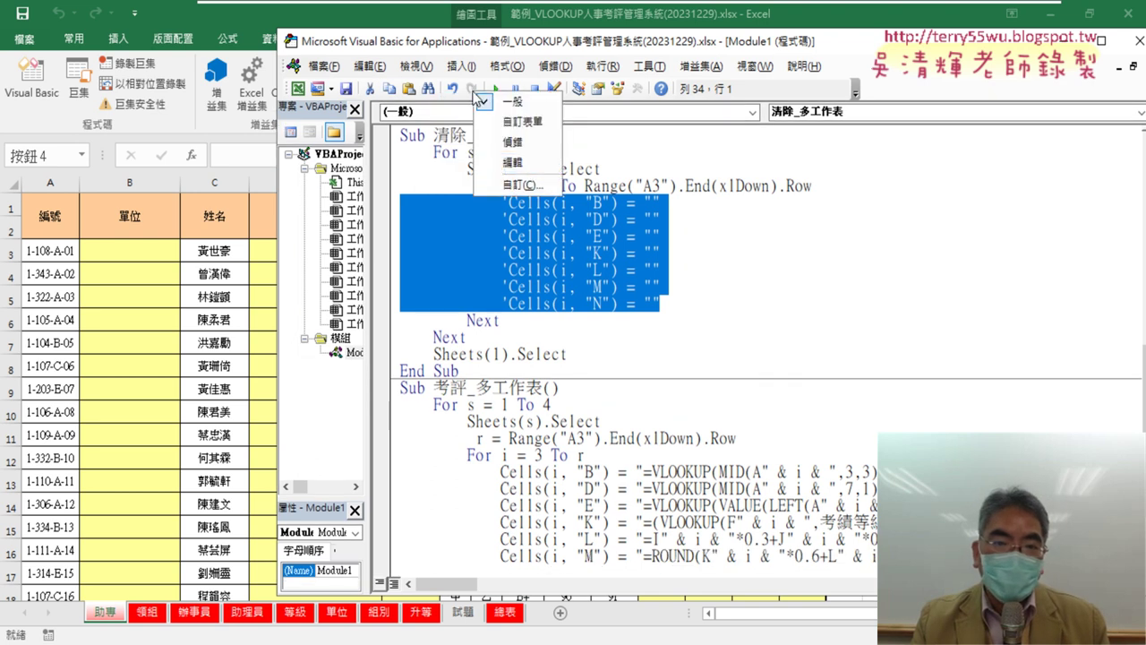
pyautogui.click(502, 162)
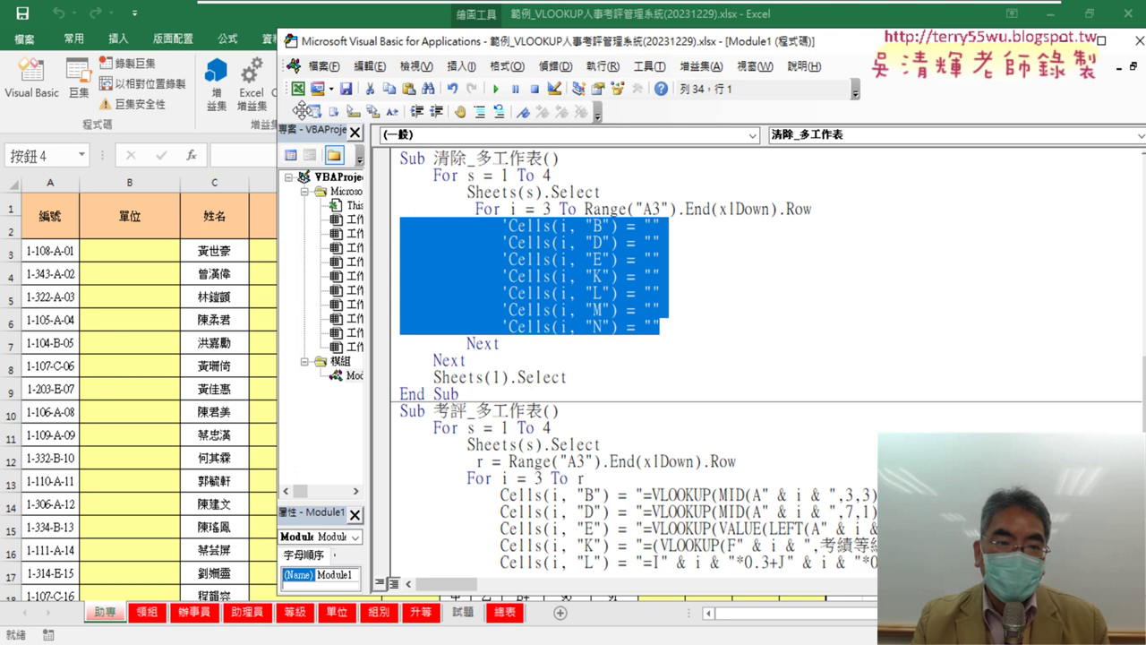
pyautogui.moveTo(303, 110)
pyautogui.mouseDown()
pyautogui.moveTo(308, 190)
pyautogui.moveTo(359, 111)
pyautogui.mouseUp()
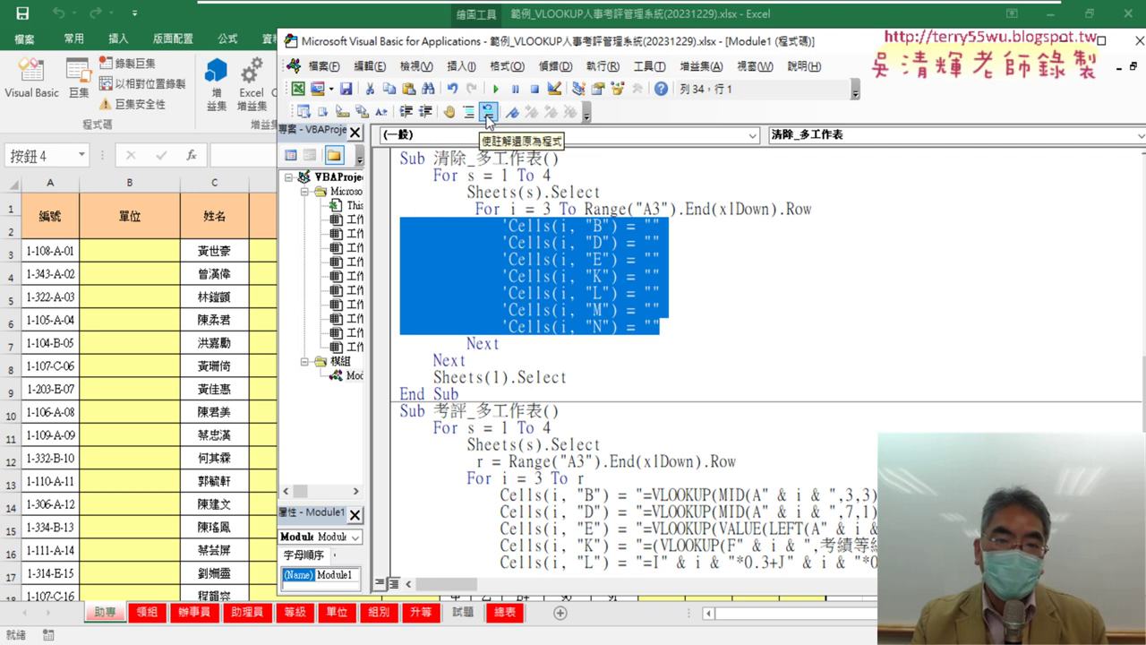
# Step: Toggle Uncomment Block and Comment Block on the seven Cells lines, leaving them commented
pyautogui.click(488, 112)
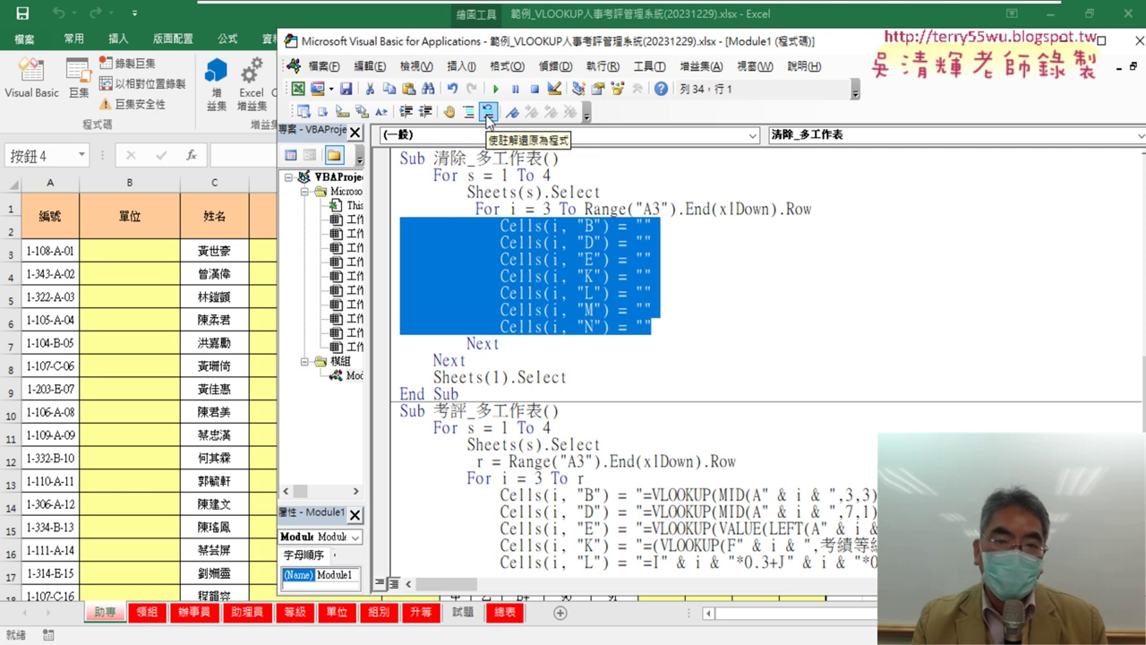
pyautogui.click(468, 112)
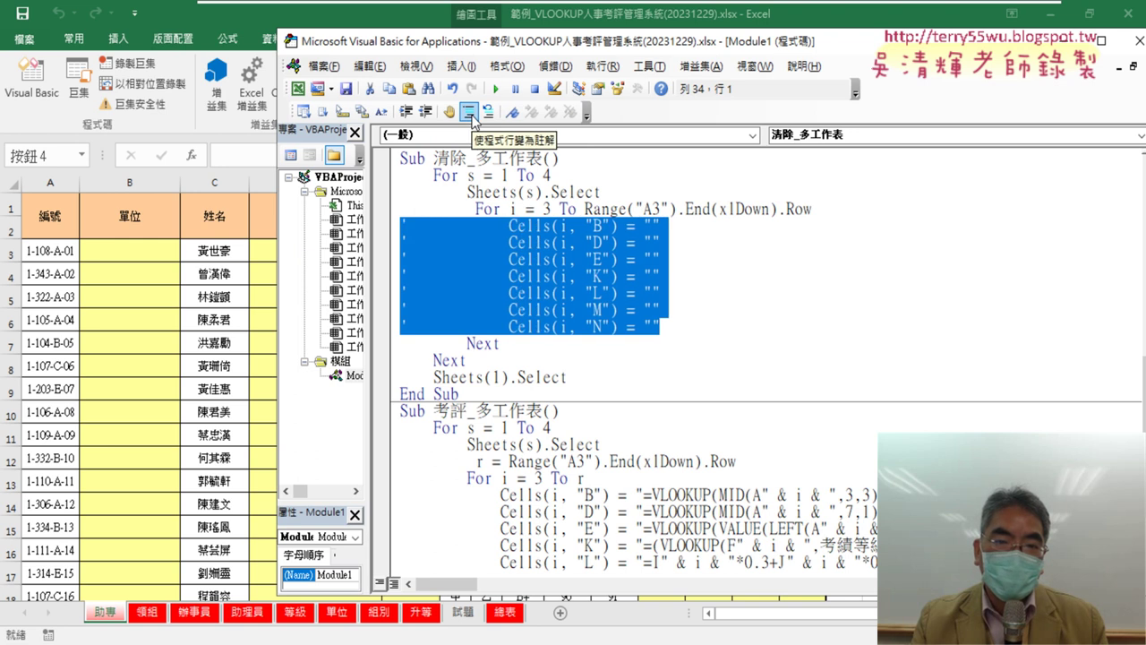
pyautogui.moveTo(669, 327); pyautogui.dragTo(402, 222)
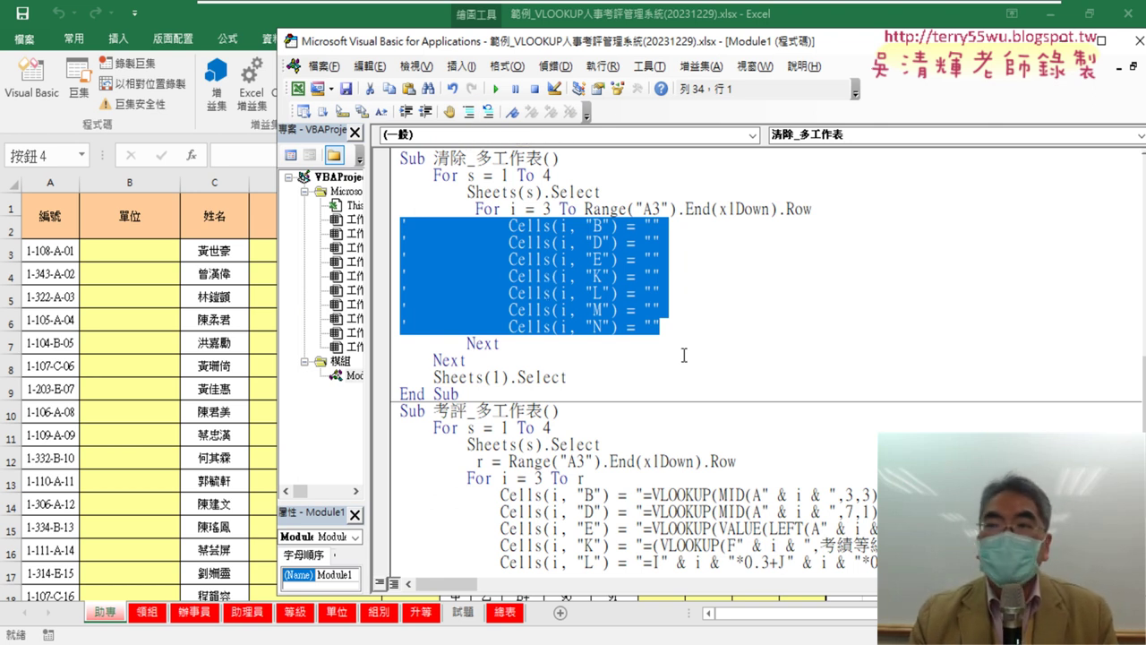
pyautogui.click(488, 114)
pyautogui.click(510, 277)
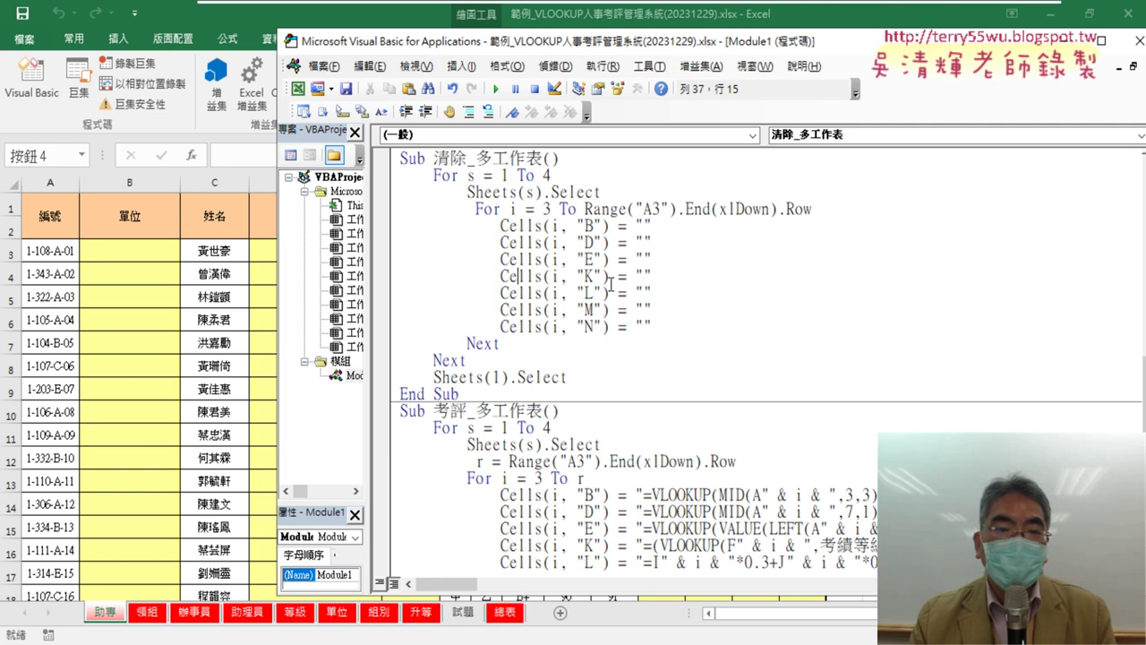
pyautogui.moveTo(678, 330); pyautogui.dragTo(400, 225)
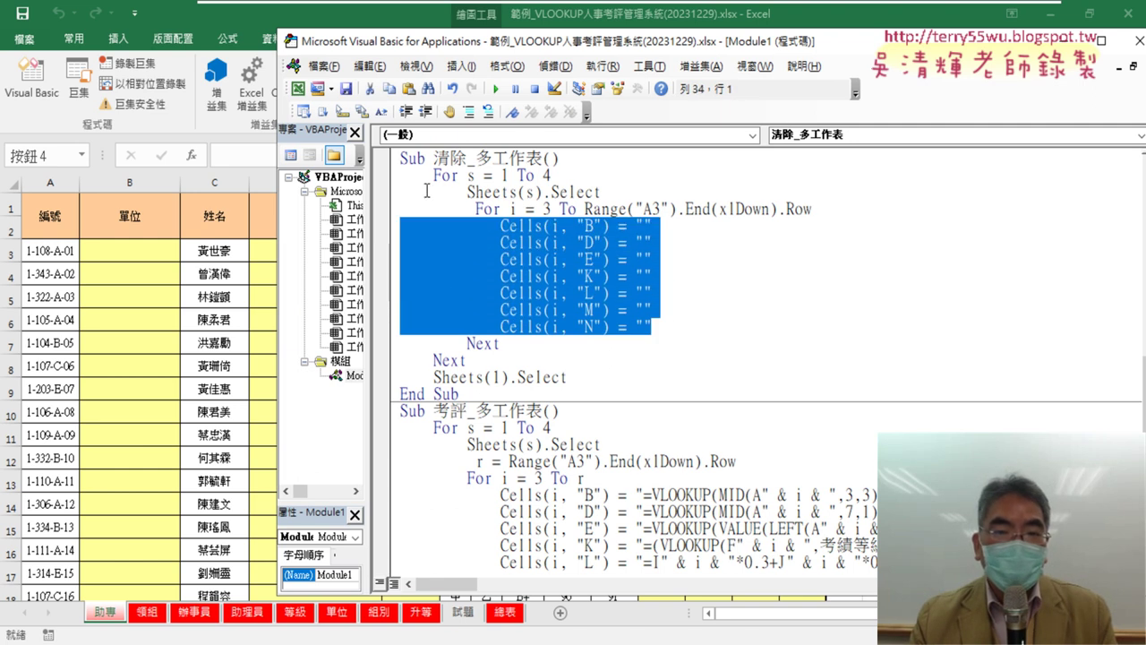
pyautogui.click(467, 114)
# Step: Insert an indented blank line after the column N line, before Next
pyautogui.click(727, 321)
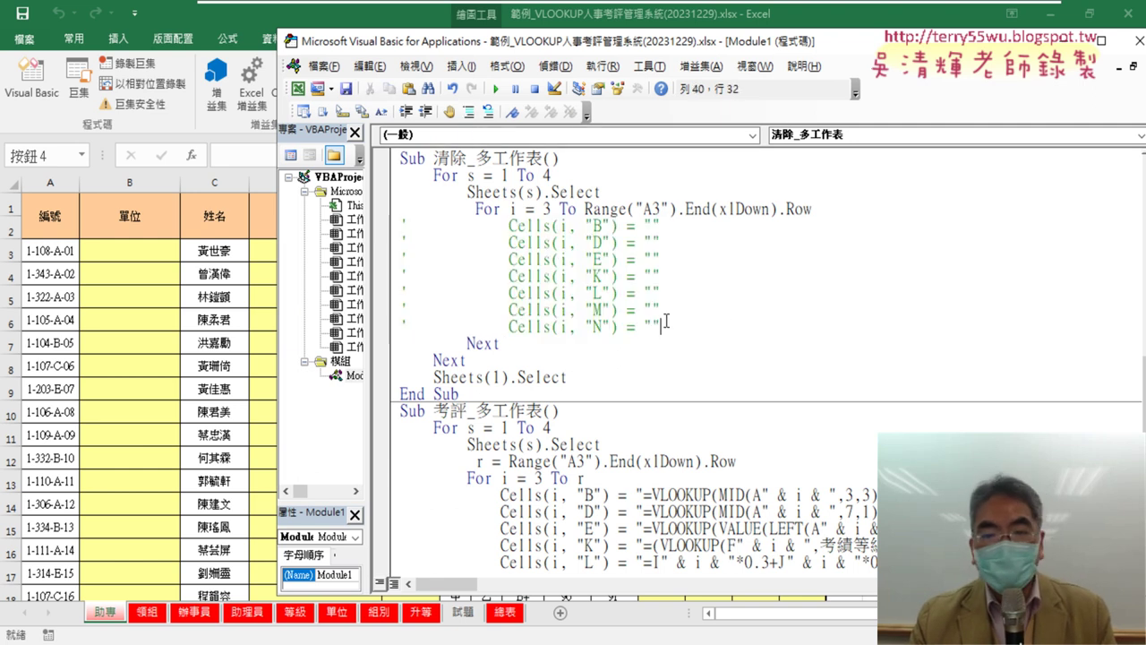
pyautogui.press('Return')
pyautogui.press('Tab')
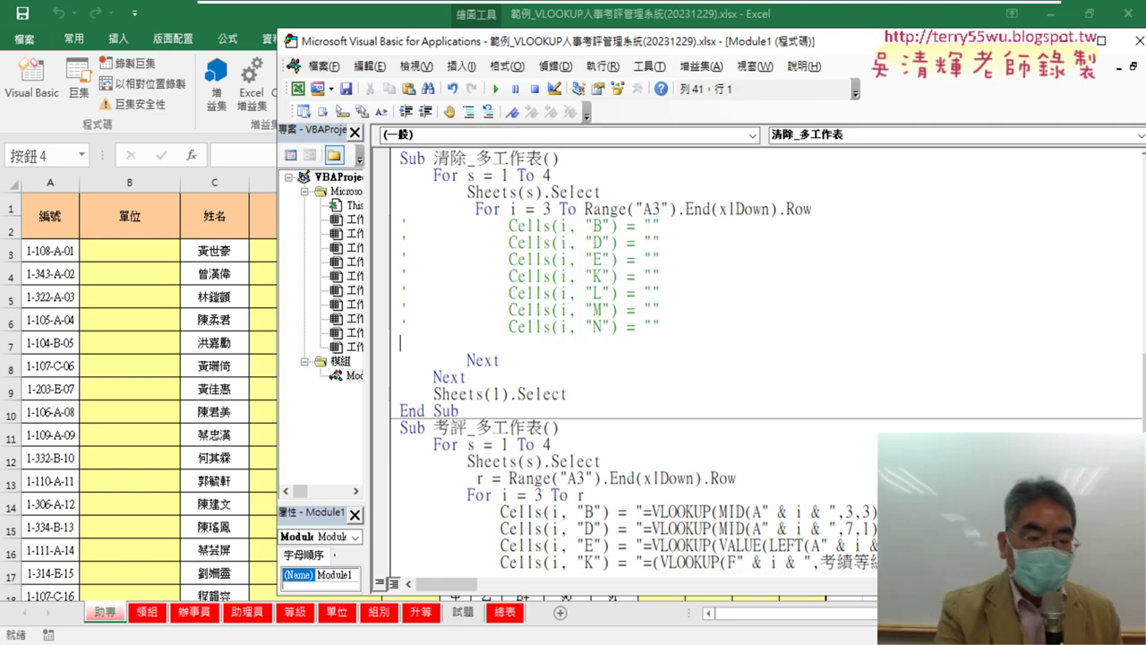
pyautogui.press('Tab')
pyautogui.press('Tab')
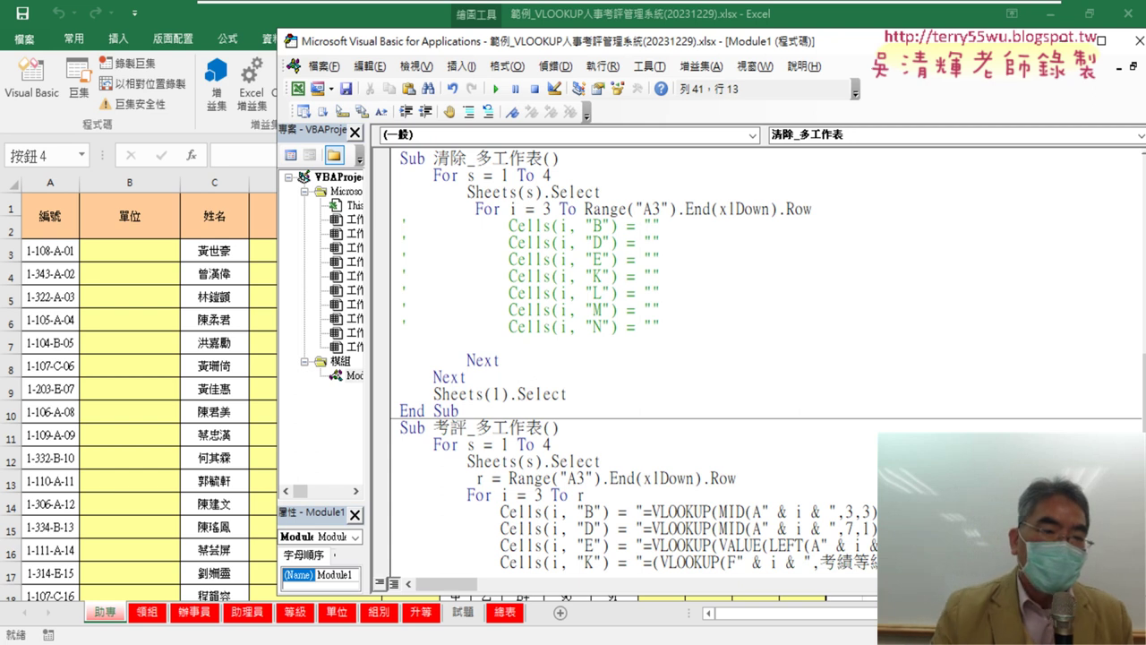
# Step: Type range(" on the new line and check cells B3, D3 and K3 on the worksheet
pyautogui.moveTo(617, 49); pyautogui.dragTo(750, 60)
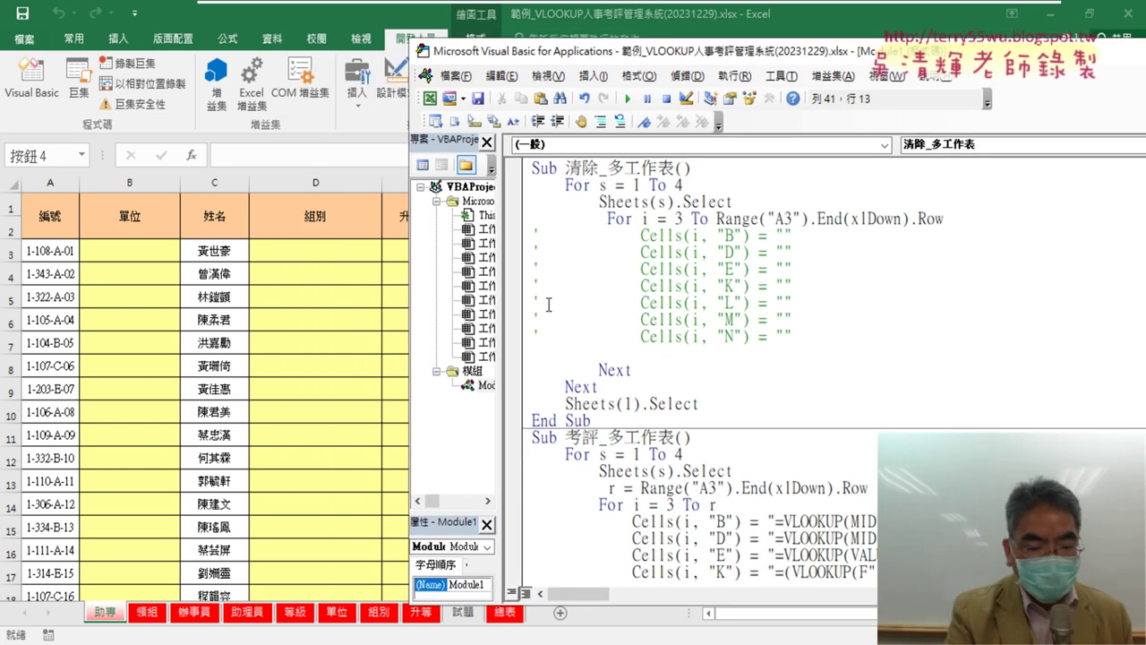
pyautogui.write('ran')
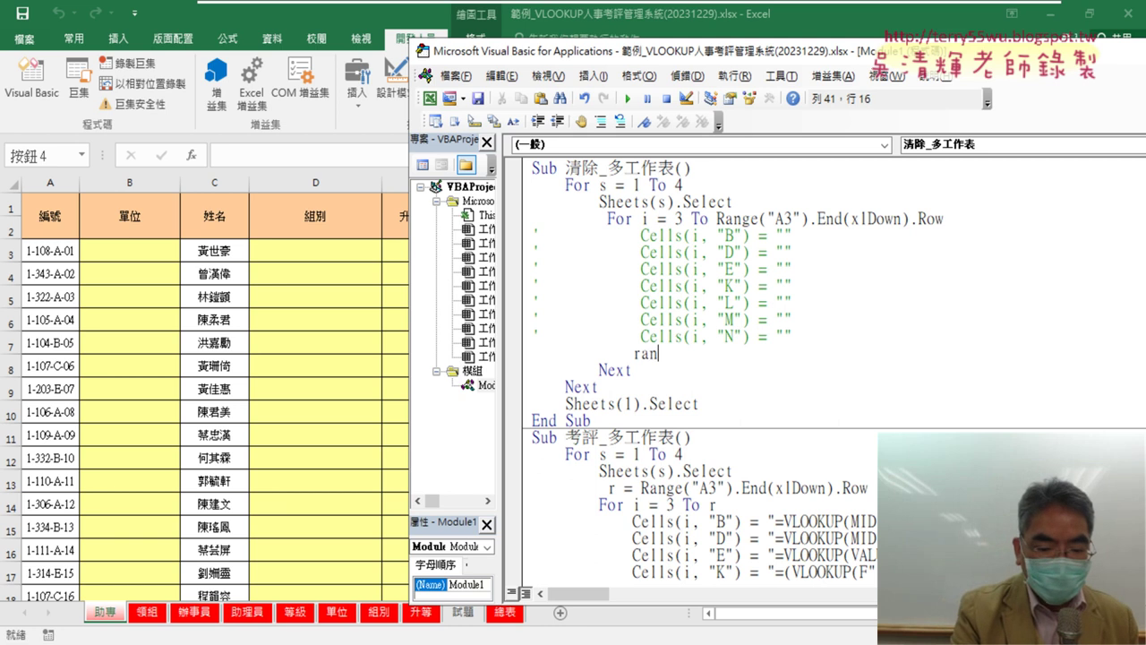
pyautogui.write('ge(')
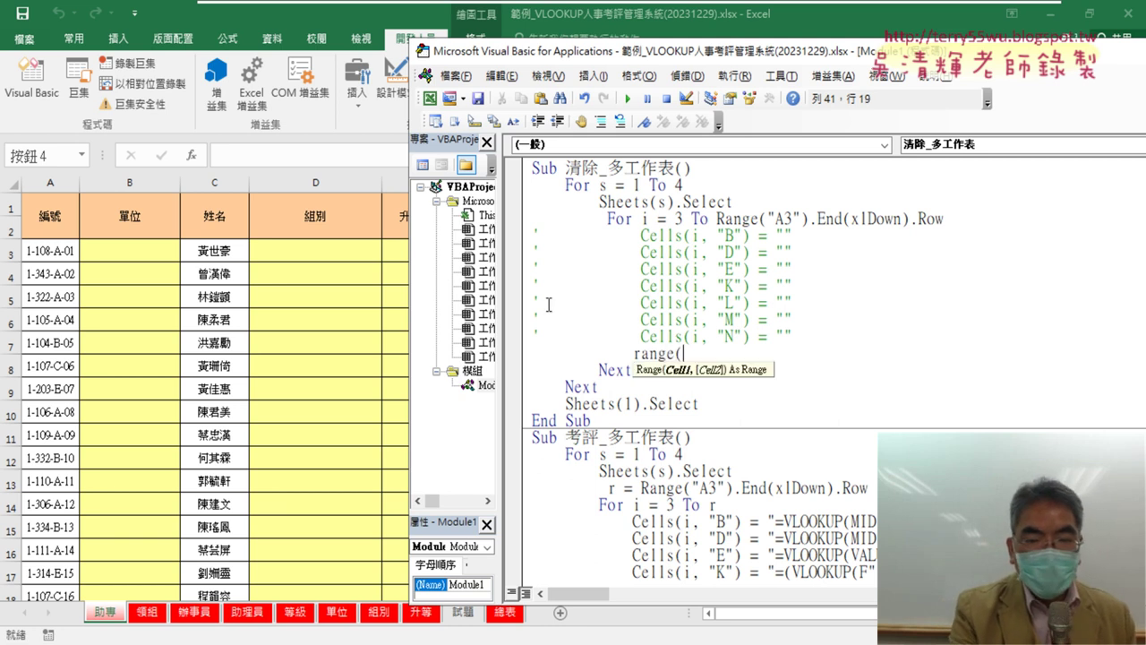
pyautogui.write('"')
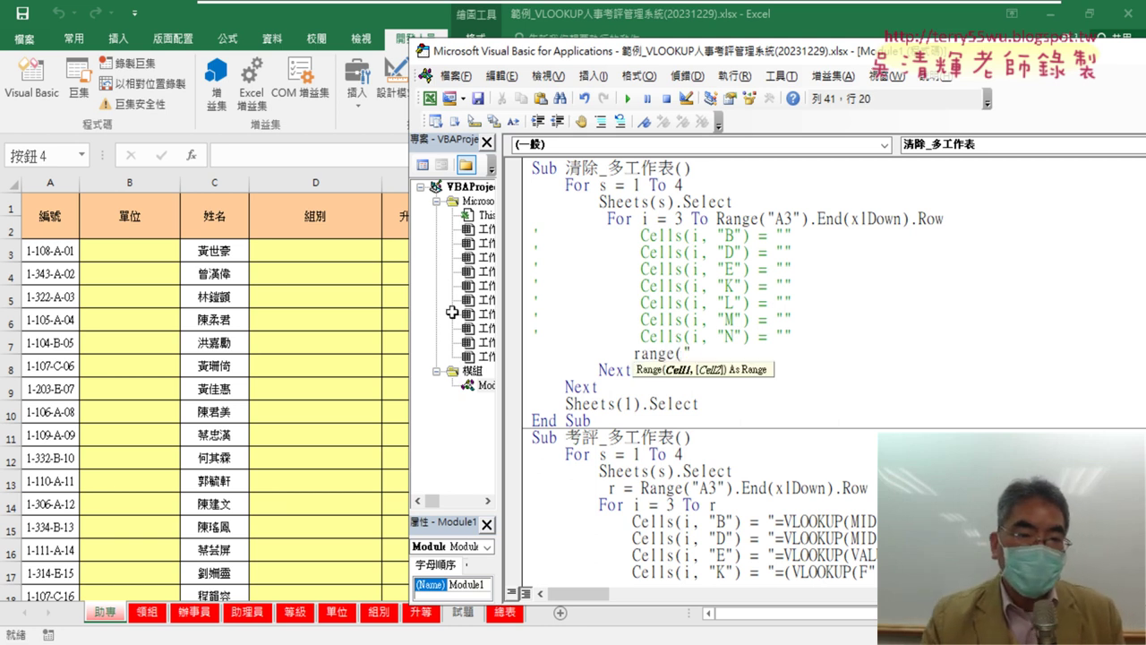
pyautogui.click(130, 252)
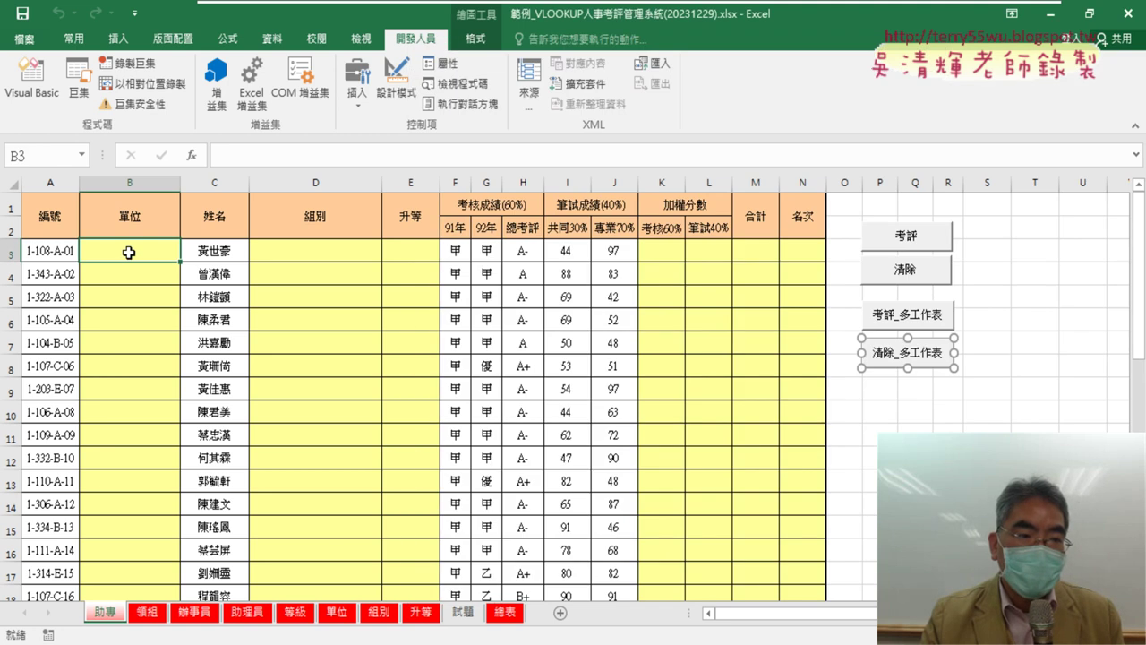
pyautogui.click(129, 252)
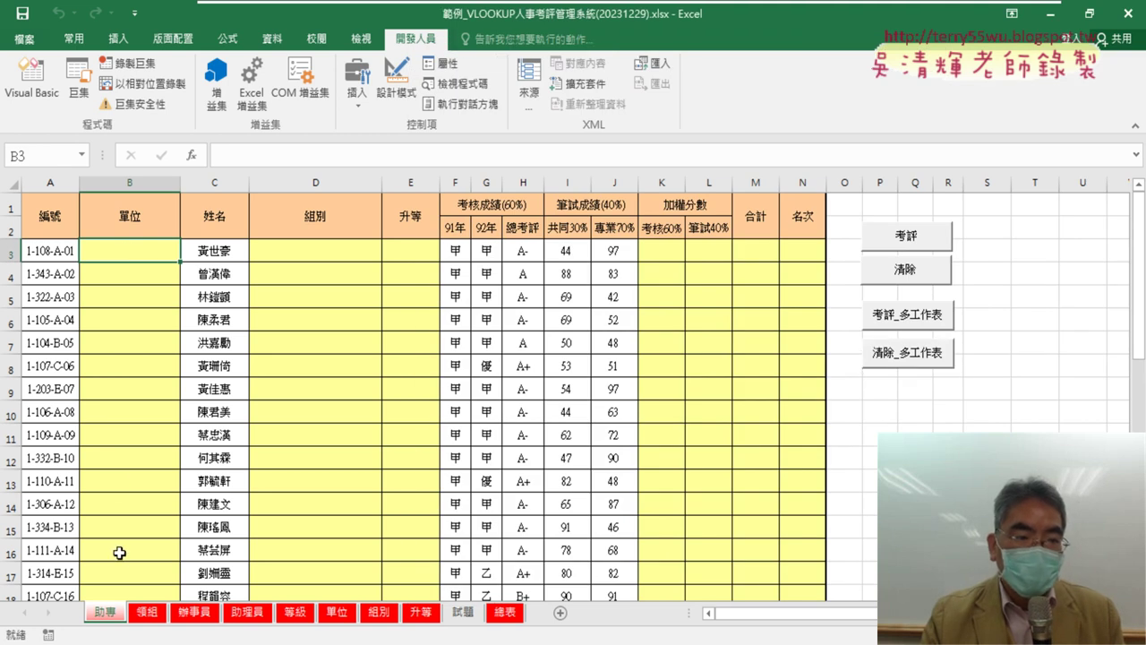
pyautogui.click(308, 251)
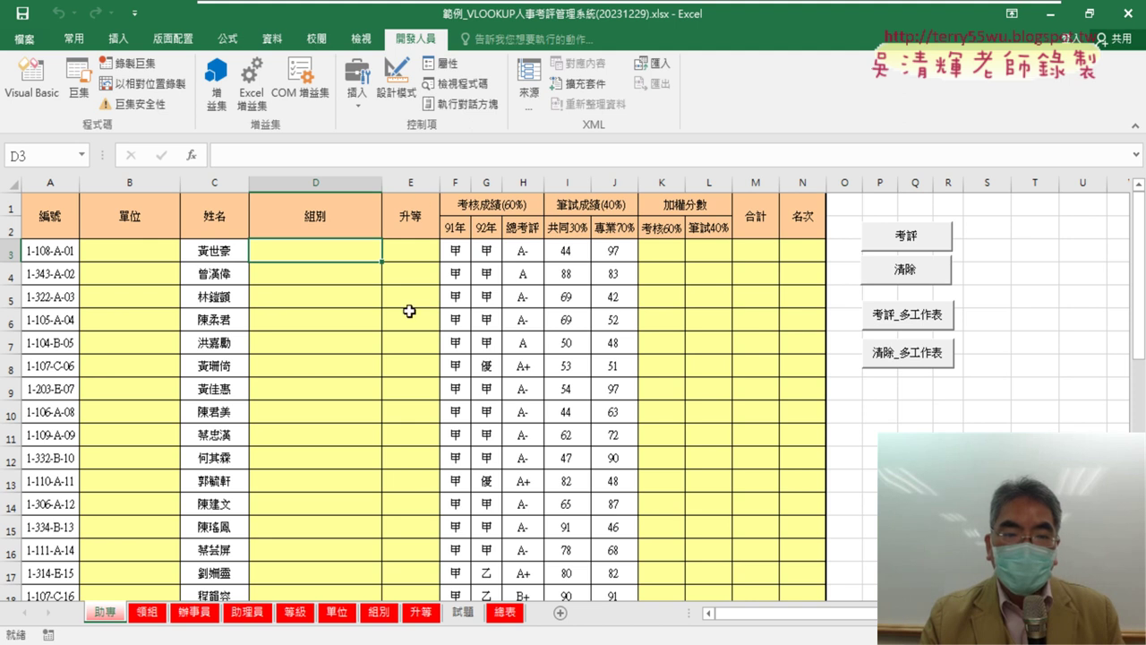
pyautogui.click(670, 254)
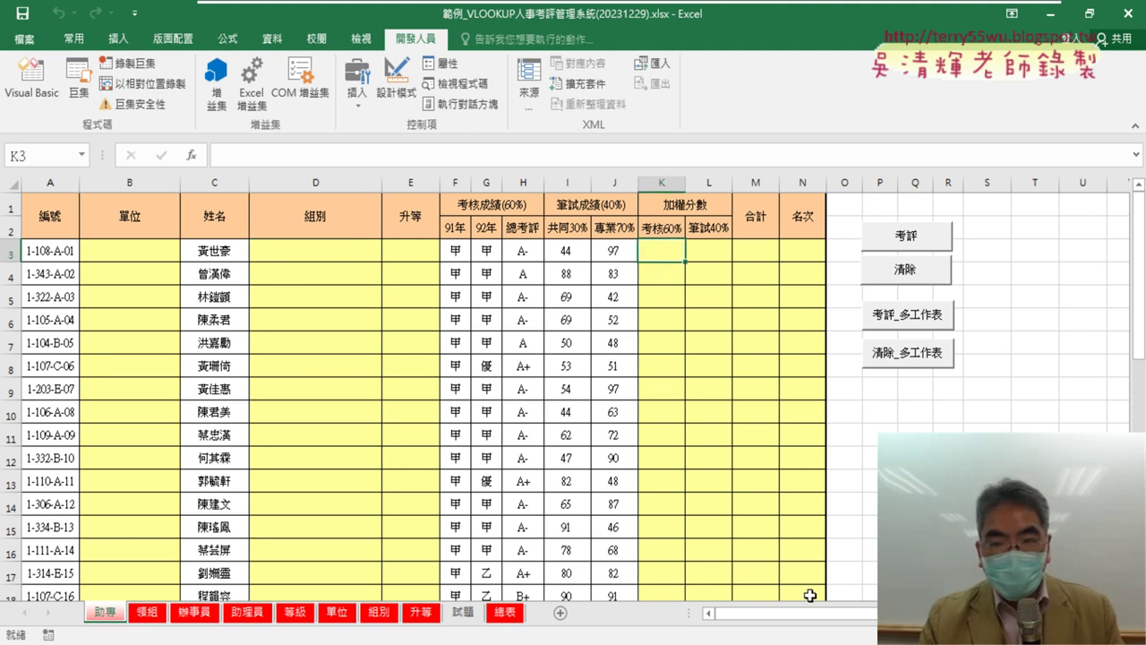
pyautogui.click(31, 79)
# Step: Complete the line as Range("B3:B40") = "" and select the Range("A3").End(xlDown).Row expression
pyautogui.write('B')
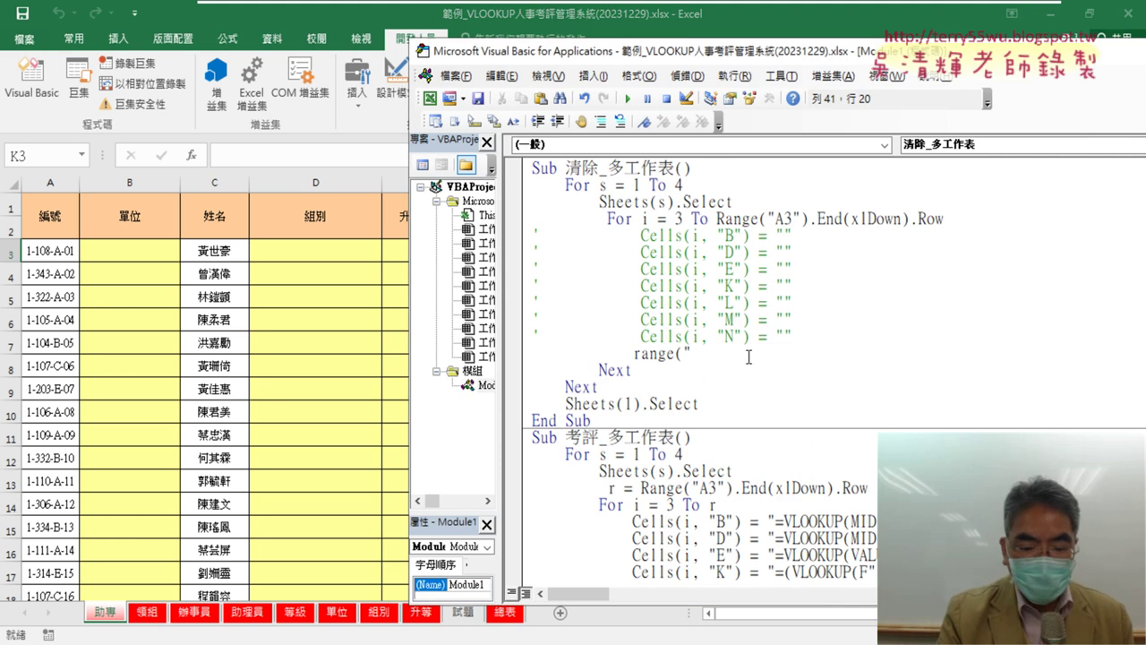
pyautogui.write('3')
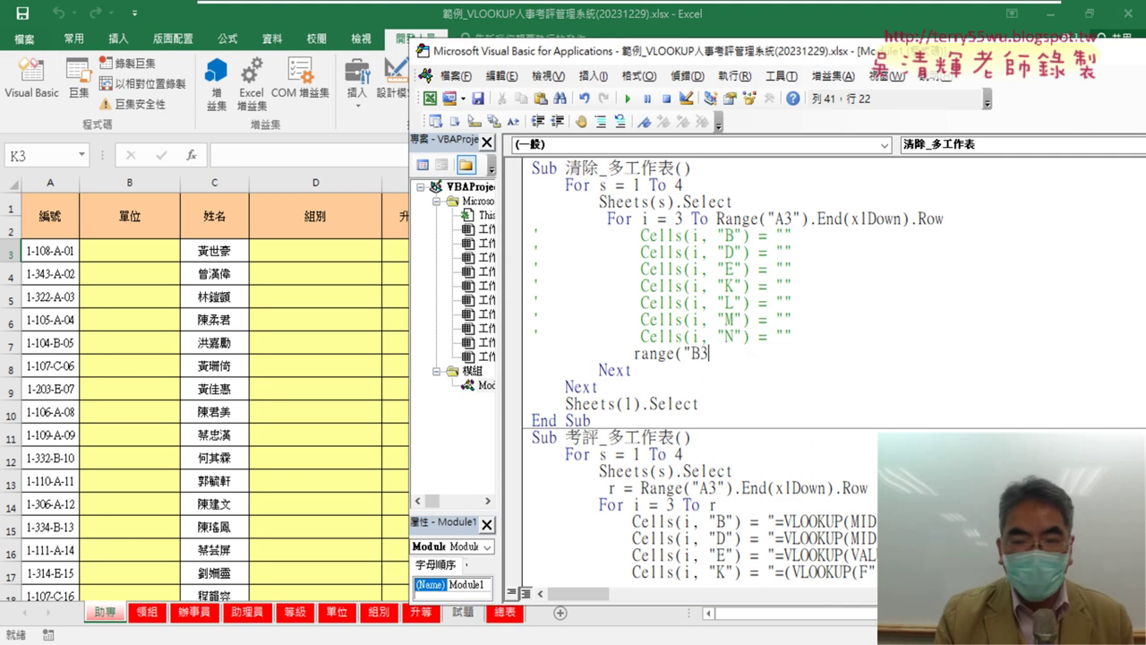
pyautogui.write(':')
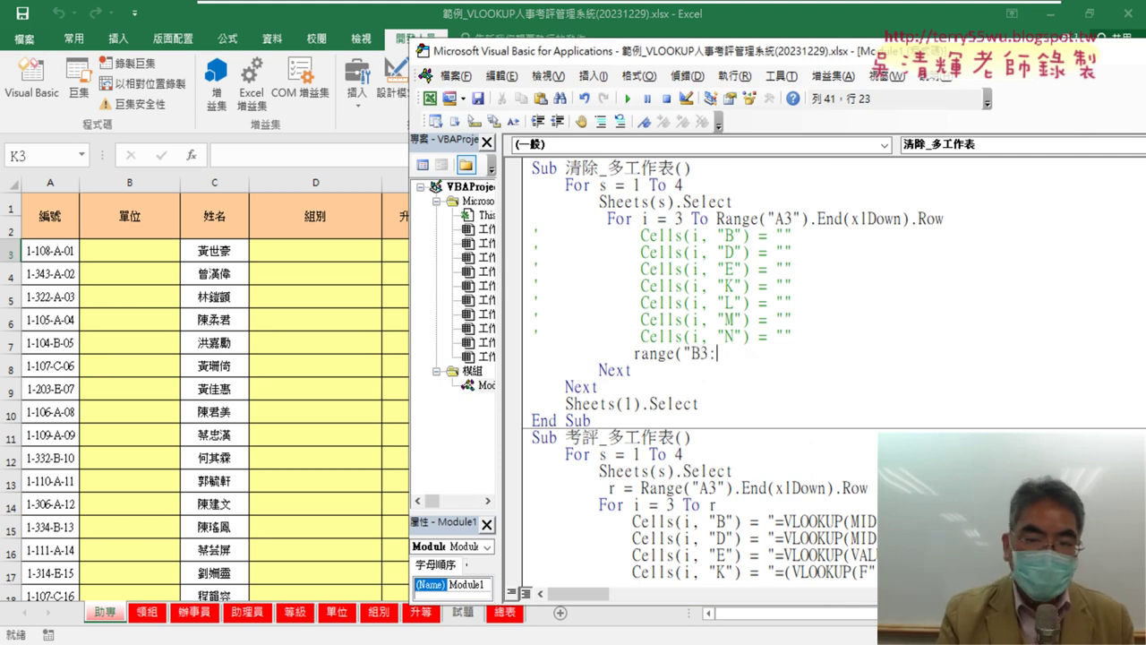
pyautogui.write('B')
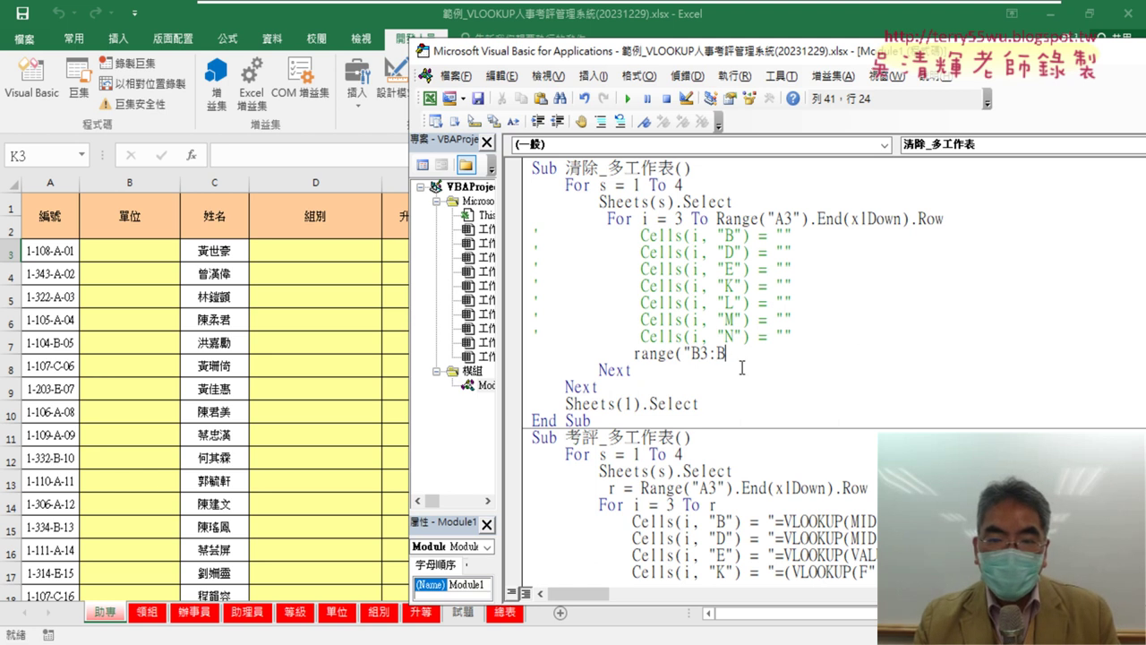
pyautogui.write('4')
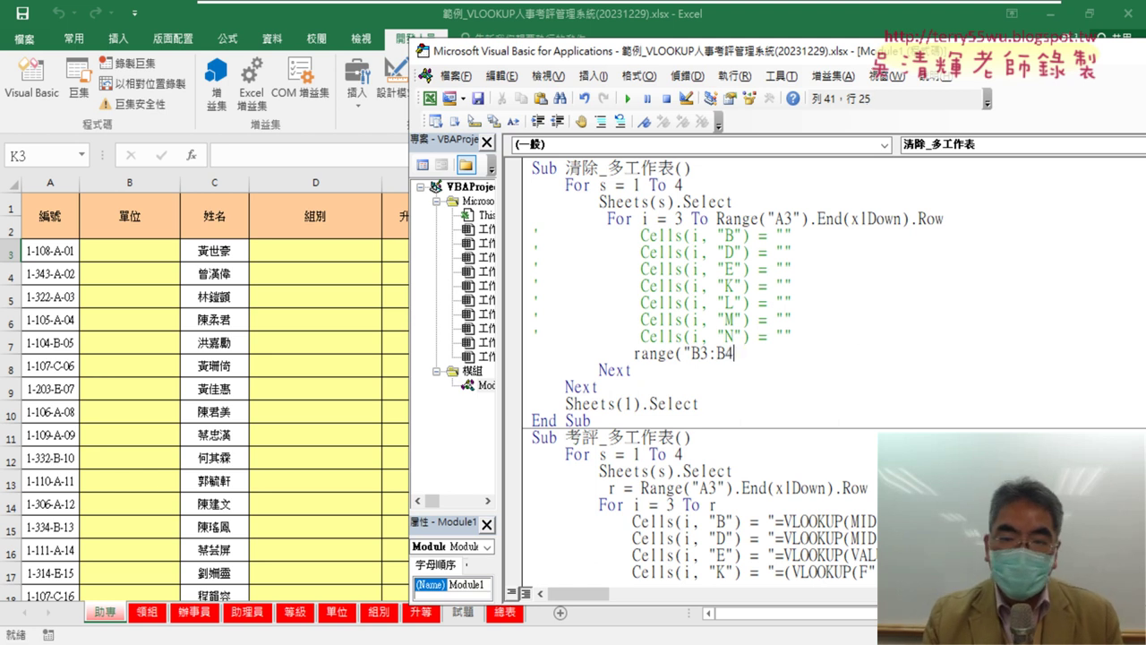
pyautogui.write('0"')
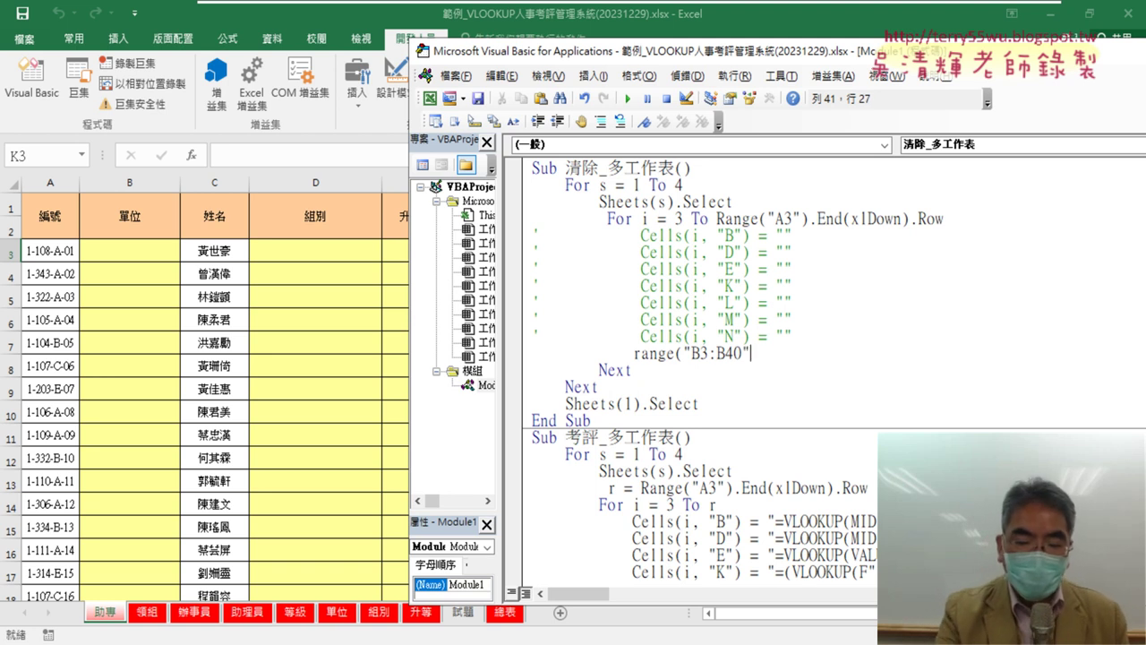
pyautogui.write(')=""')
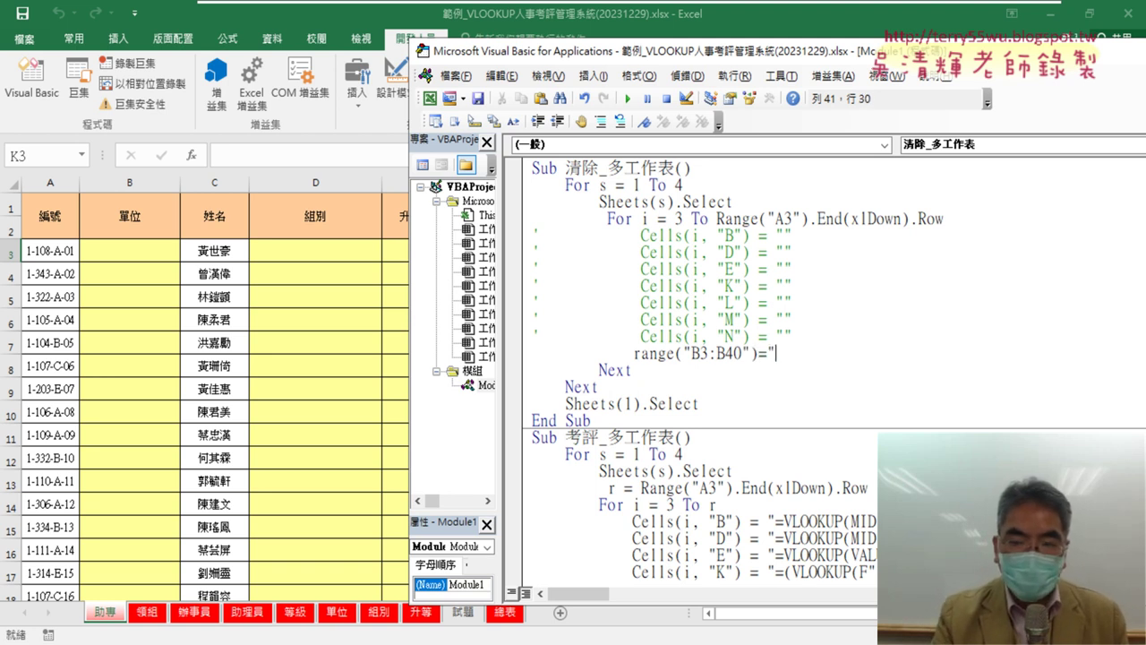
pyautogui.click(933, 391)
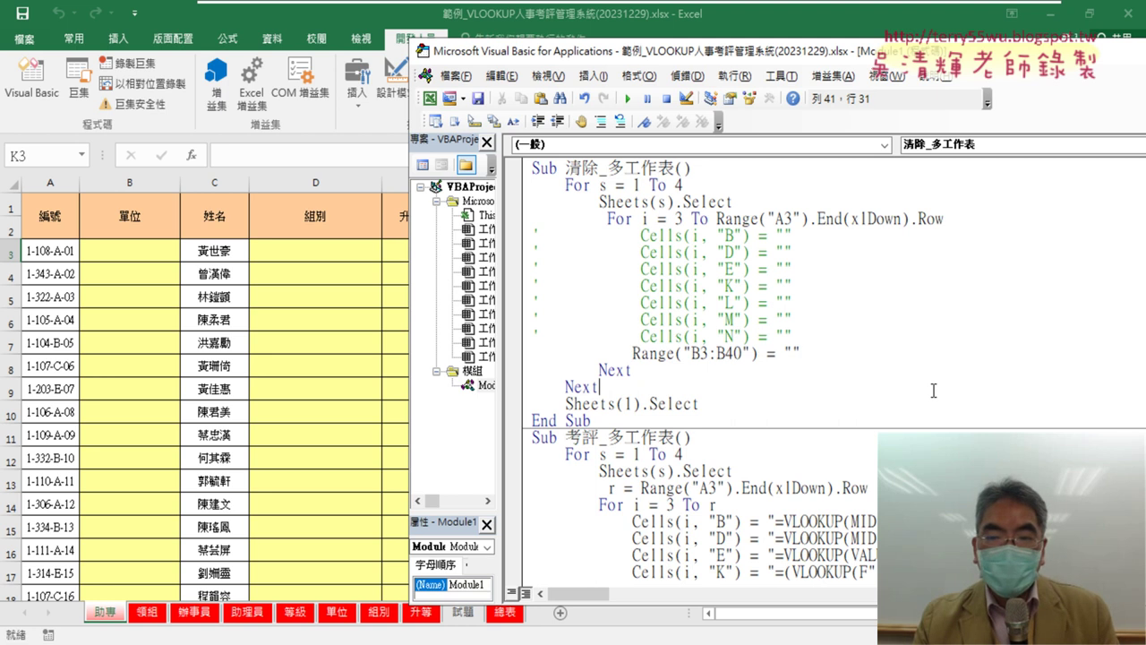
pyautogui.moveTo(745, 352); pyautogui.dragTo(732, 353)
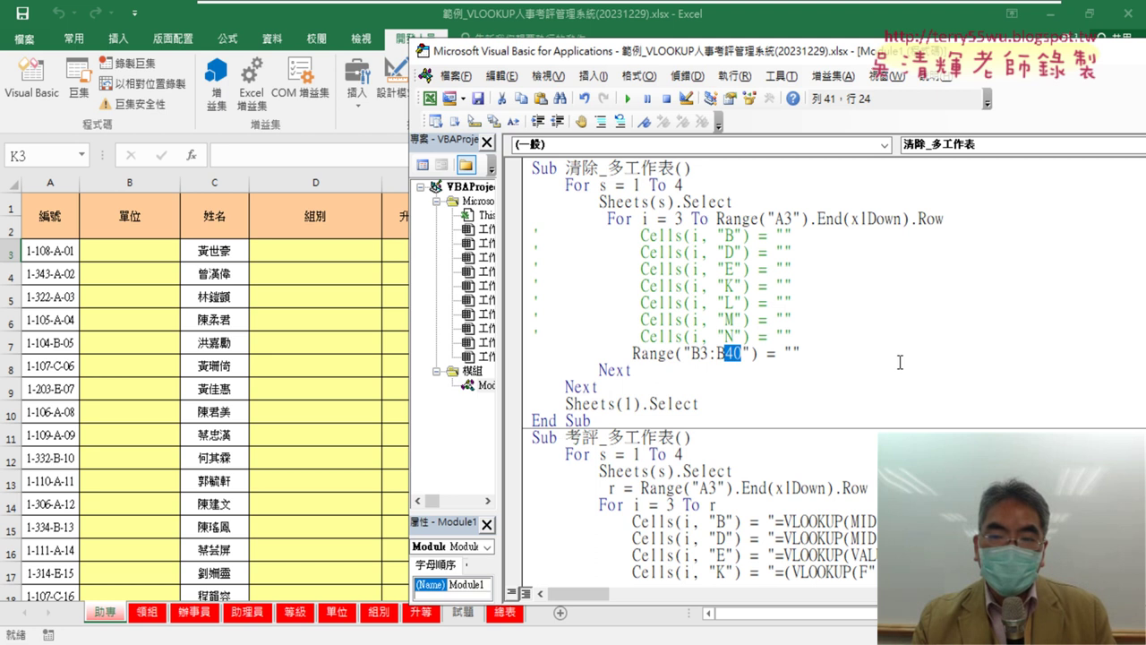
pyautogui.moveTo(716, 219); pyautogui.dragTo(943, 219)
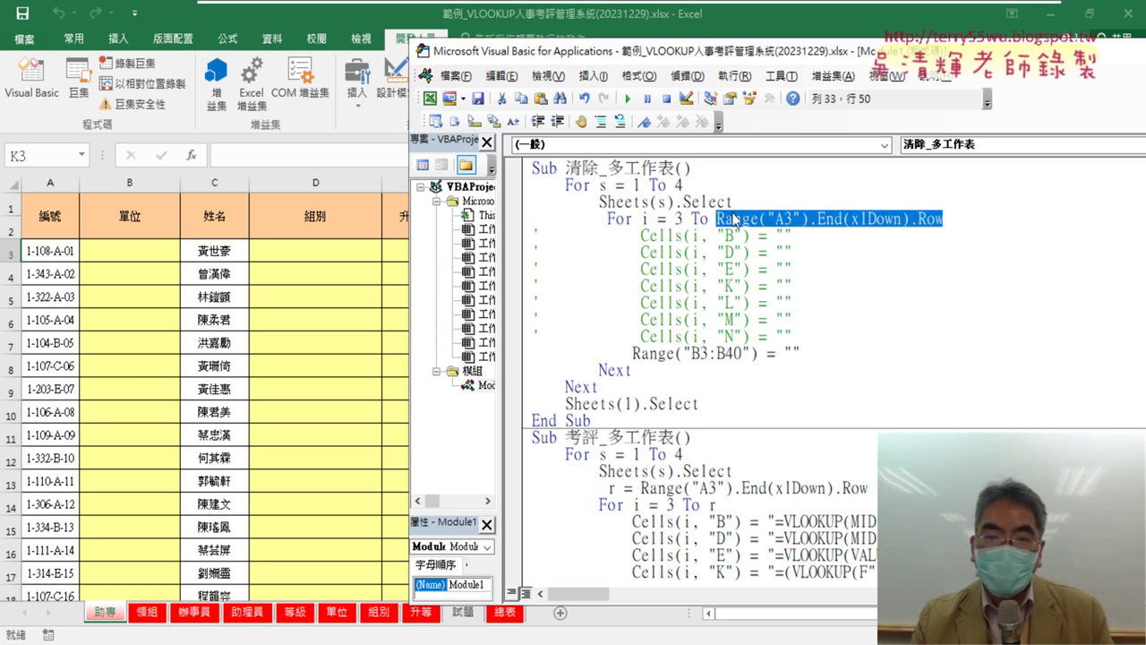
# Step: Add a line after the sheet select and copy the r = Range("A3").End(xlDown).Row line there
pyautogui.click(734, 201)
pyautogui.press('Return')
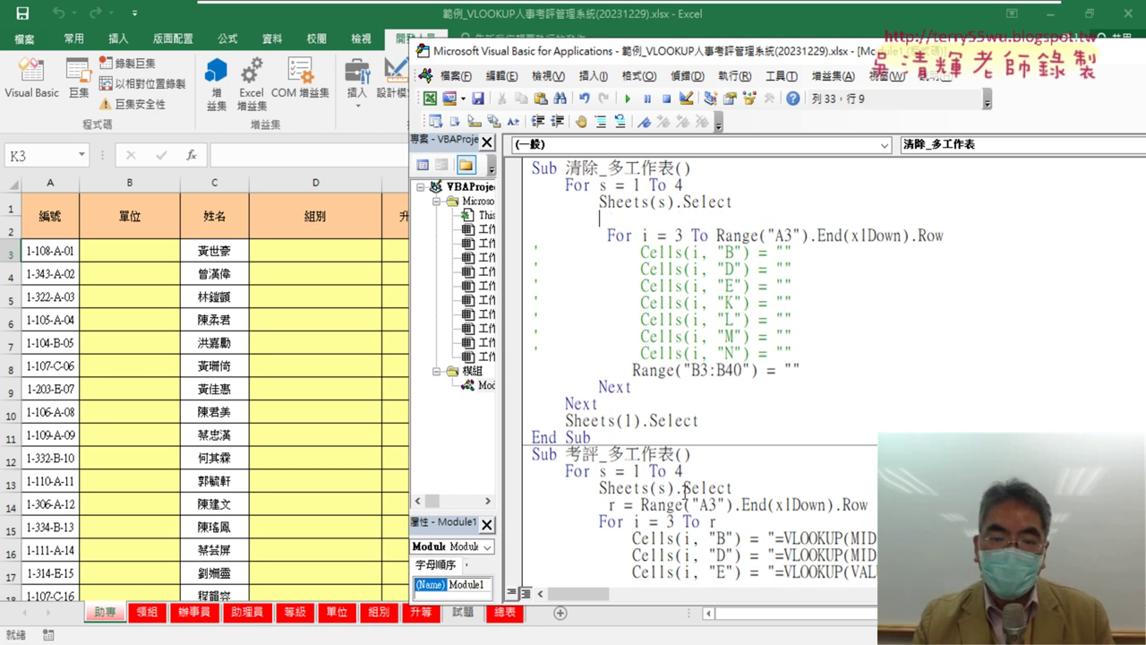
pyautogui.moveTo(605, 508); pyautogui.dragTo(716, 522)
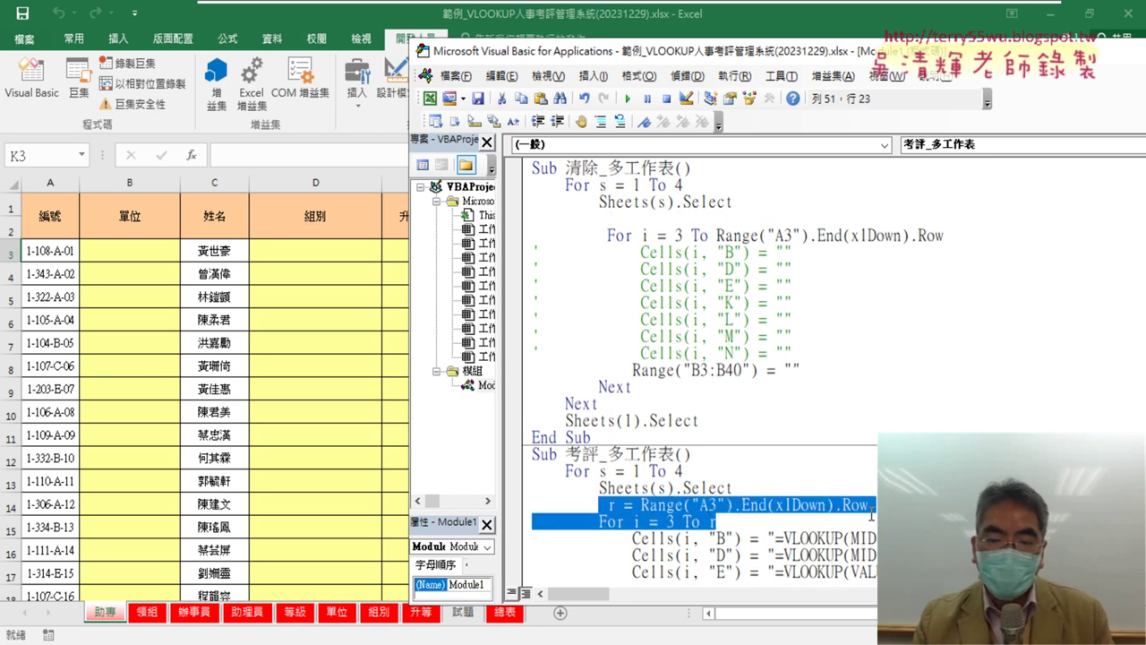
pyautogui.click(810, 504)
pyautogui.moveTo(867, 505)
pyautogui.mouseDown()
pyautogui.moveTo(607, 505)
pyautogui.moveTo(622, 222)
pyautogui.mouseUp()
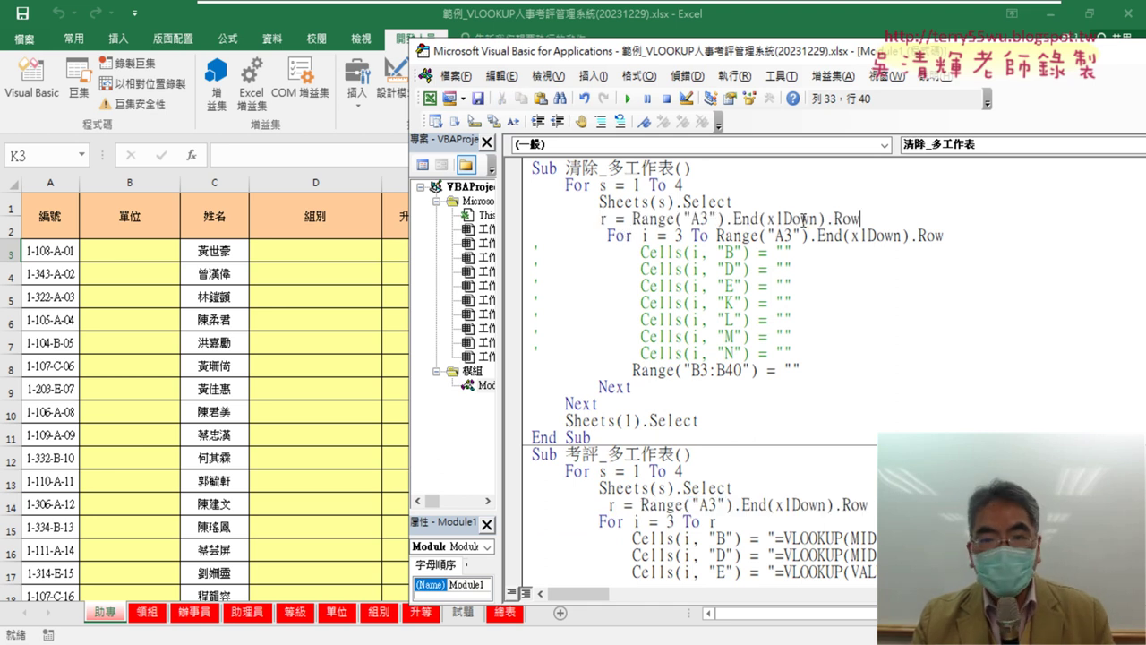
# Step: Replace the For loop's end expression with r and select the fixed row 40
pyautogui.moveTo(716, 235); pyautogui.dragTo(960, 235)
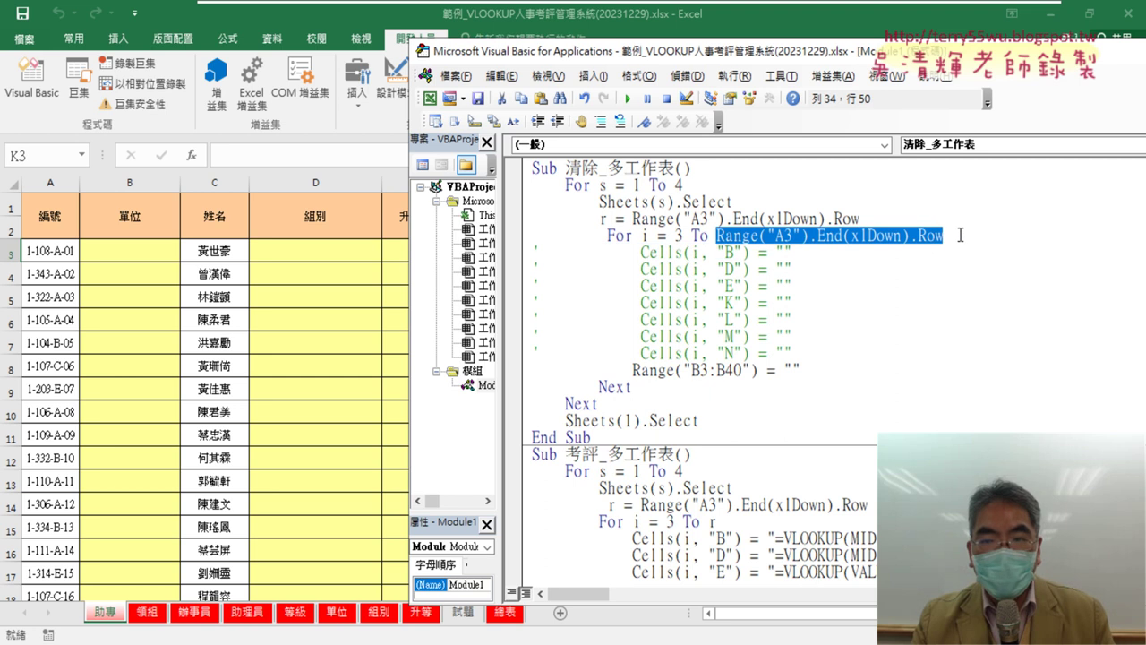
pyautogui.write('r i = 3 To r')
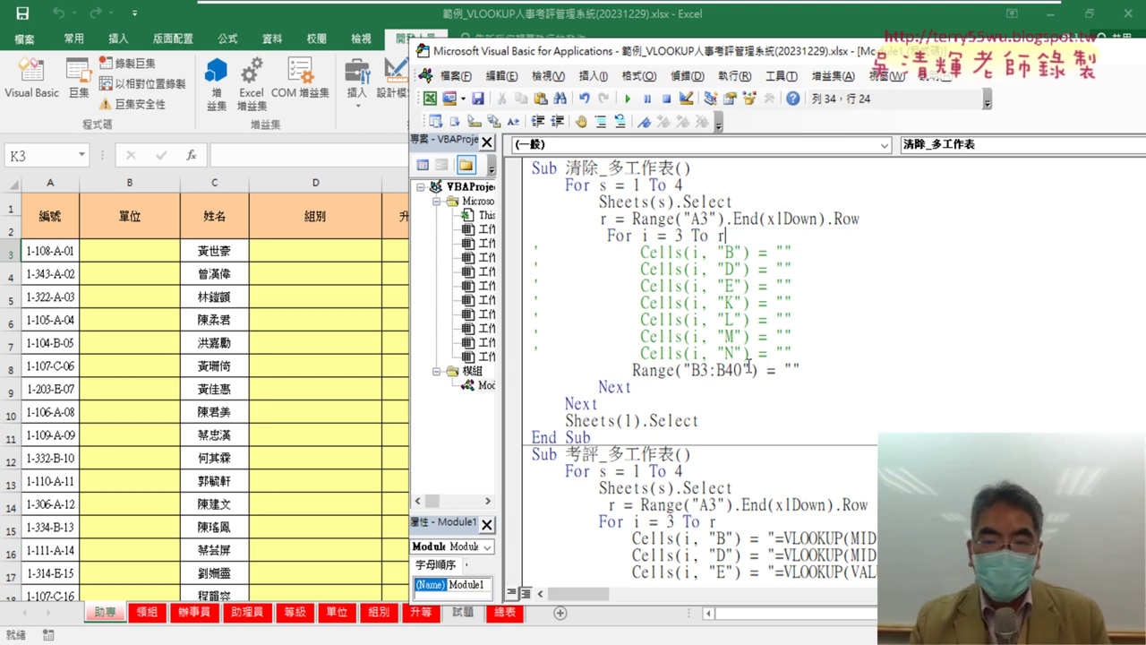
pyautogui.moveTo(742, 369); pyautogui.dragTo(725, 369)
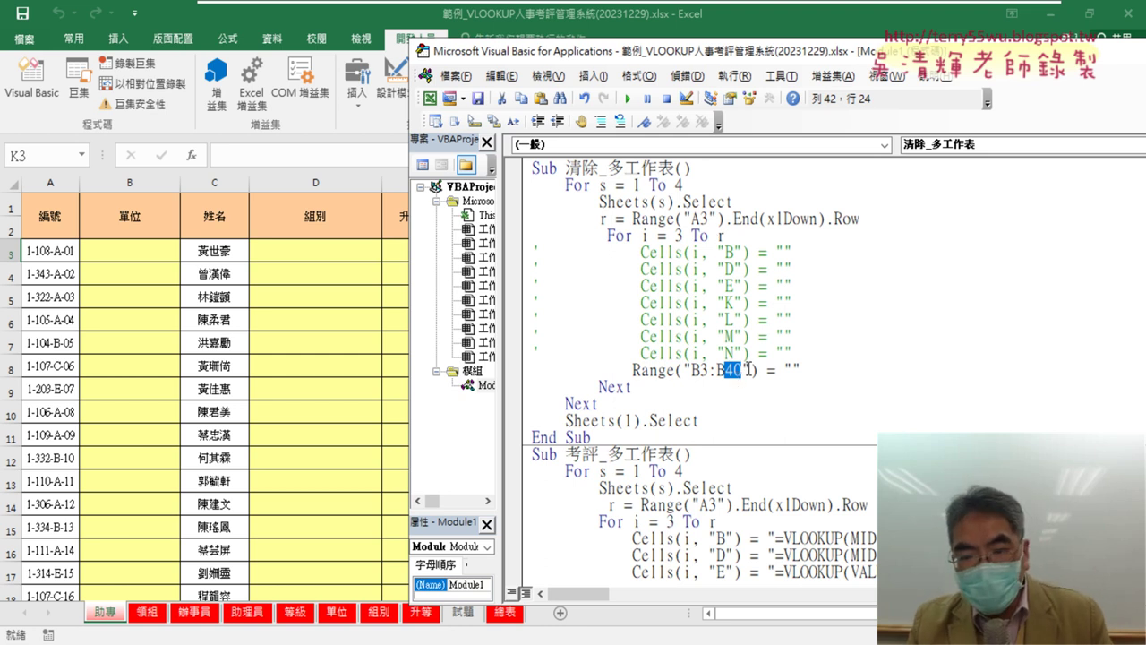
pyautogui.doubleClick(745, 370)
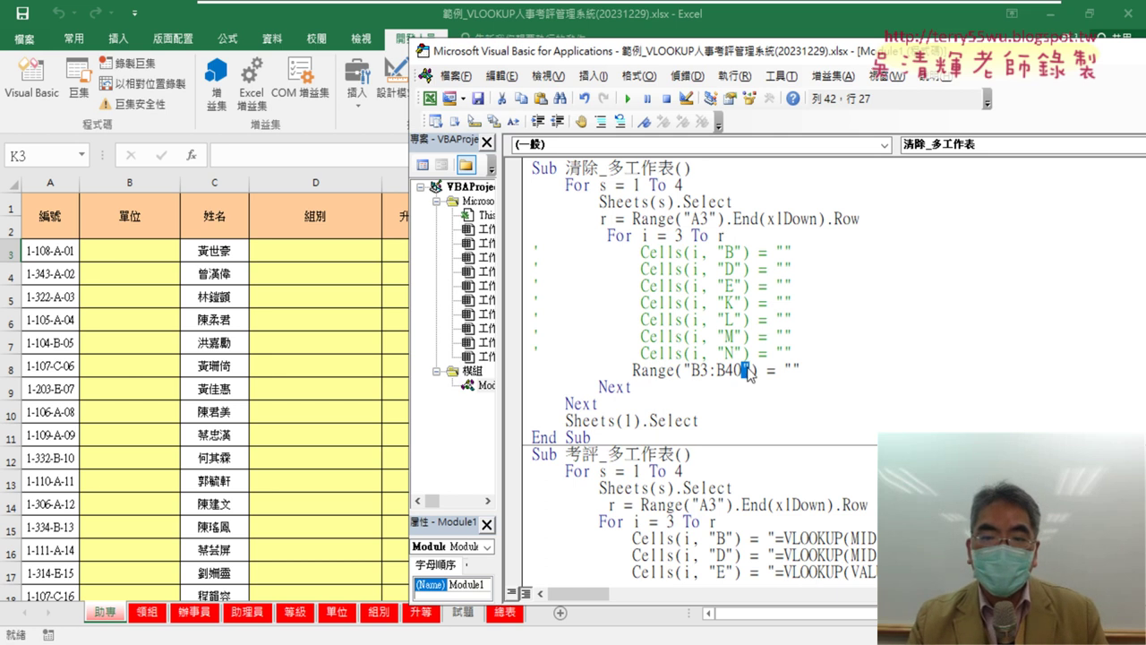
pyautogui.moveTo(723, 370); pyautogui.dragTo(740, 374)
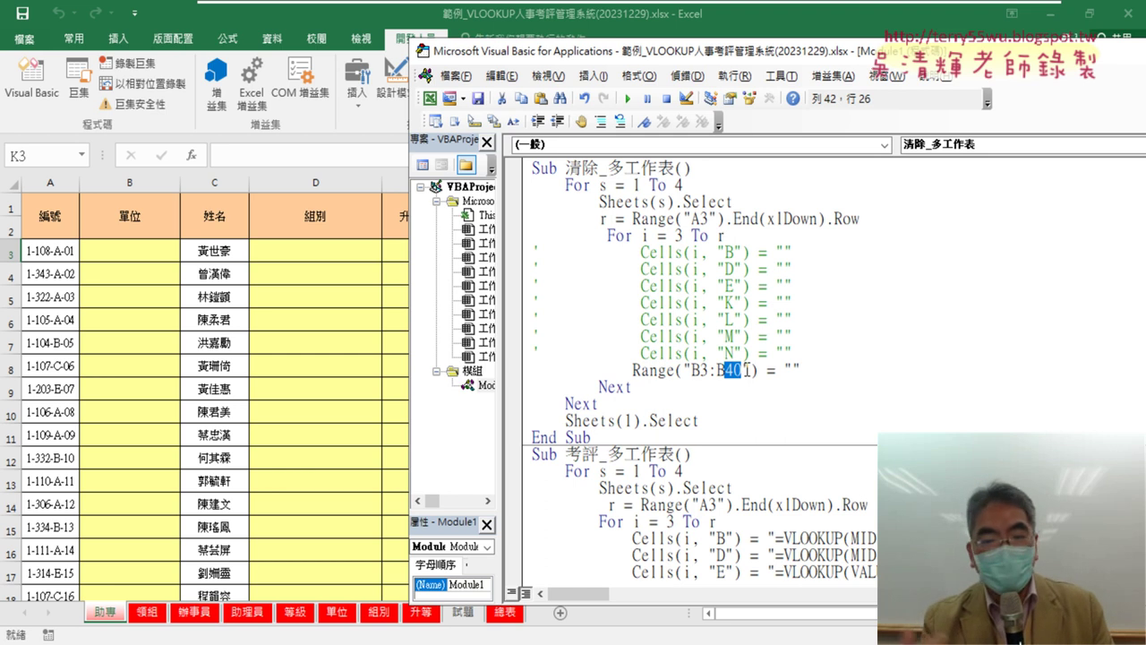
# Step: Change the range line to Range("B3:B" & r) = "" so it ends at the last data row
pyautogui.press('BackSpace')
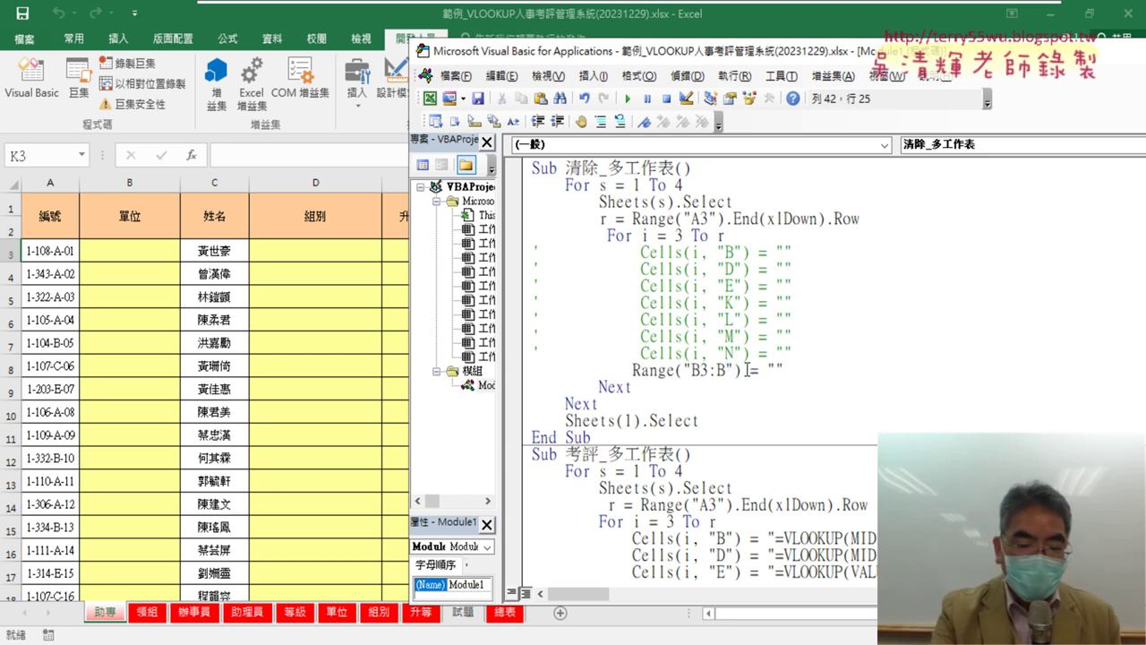
pyautogui.press('Right')
pyautogui.write('&')
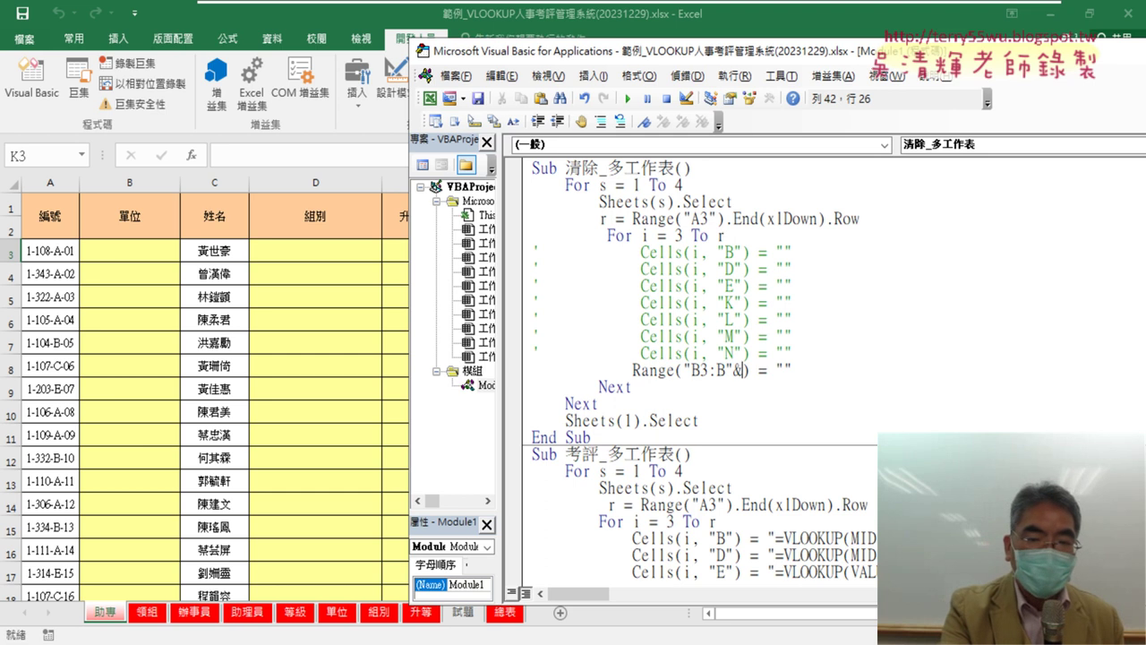
pyautogui.write('r')
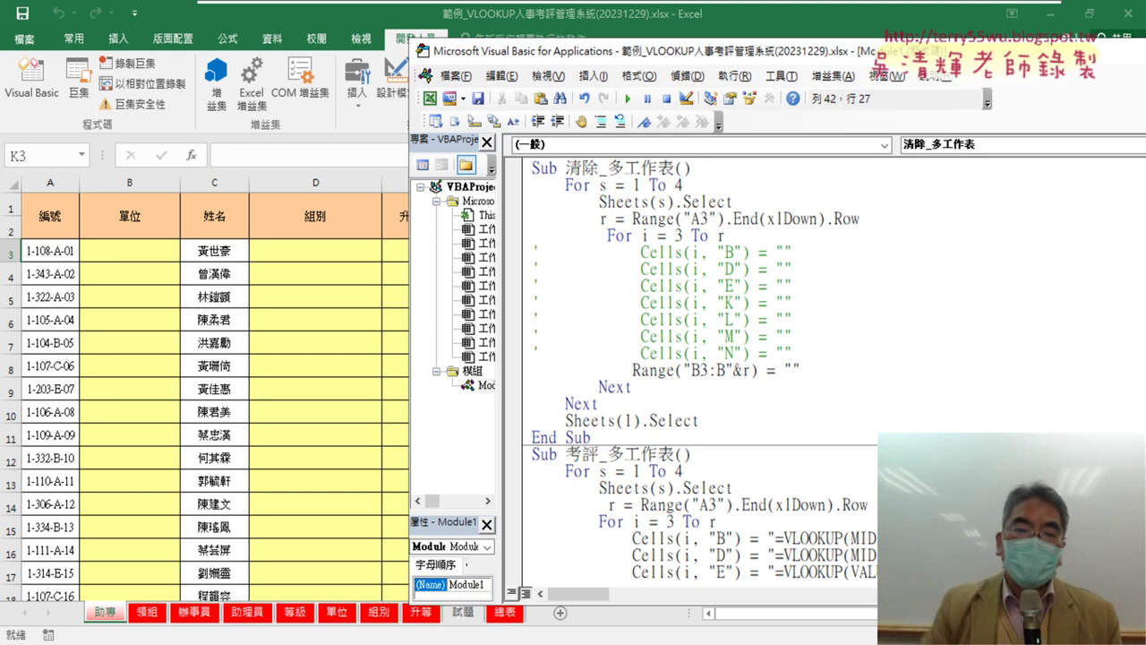
pyautogui.click(732, 370)
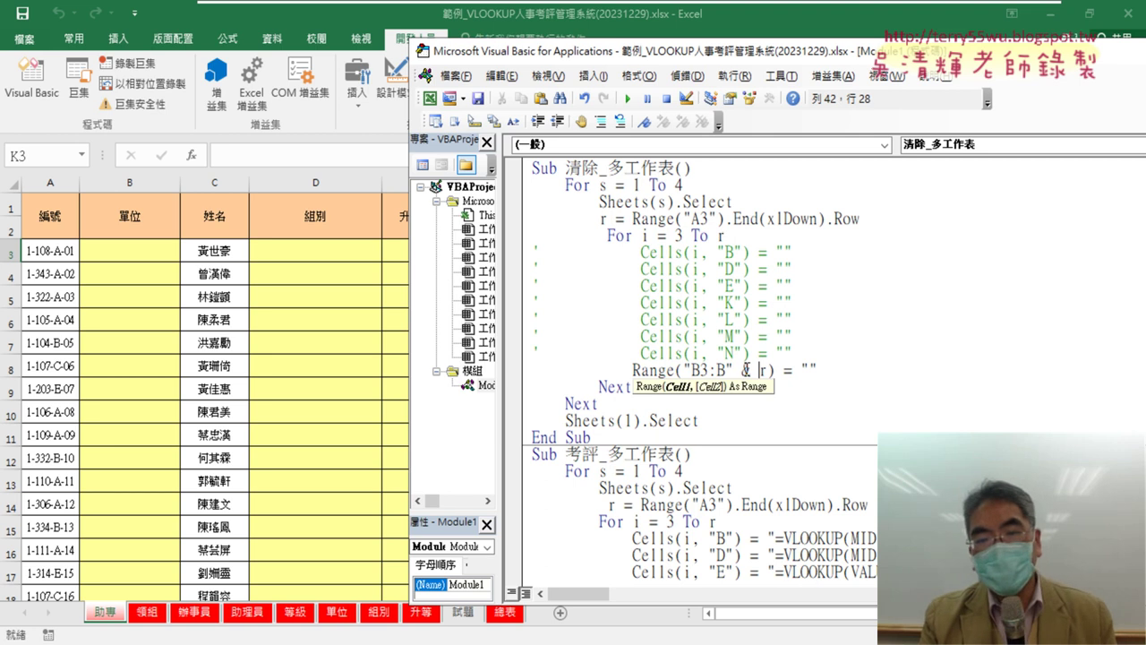
pyautogui.press('Down')
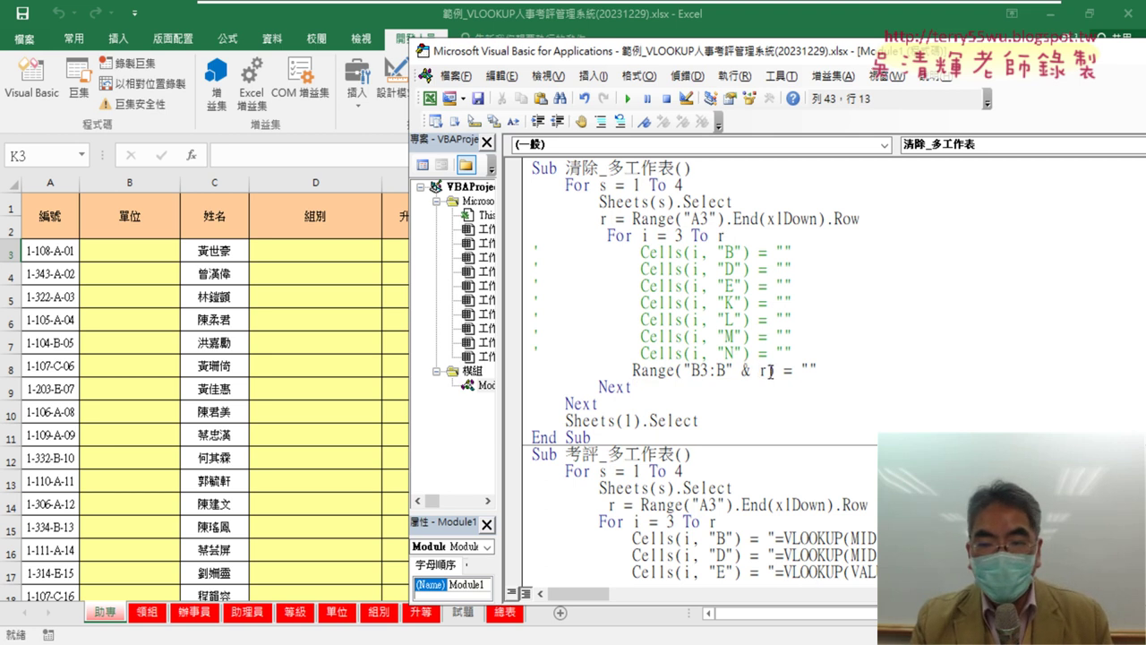
pyautogui.moveTo(734, 370); pyautogui.dragTo(768, 369)
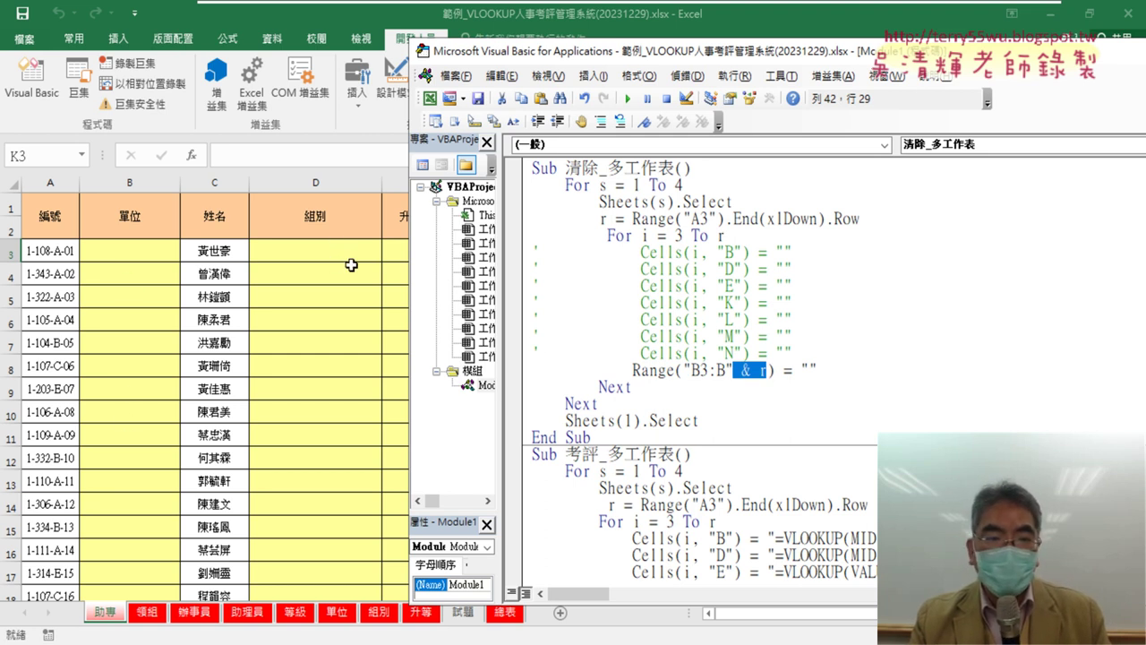
pyautogui.click(822, 376)
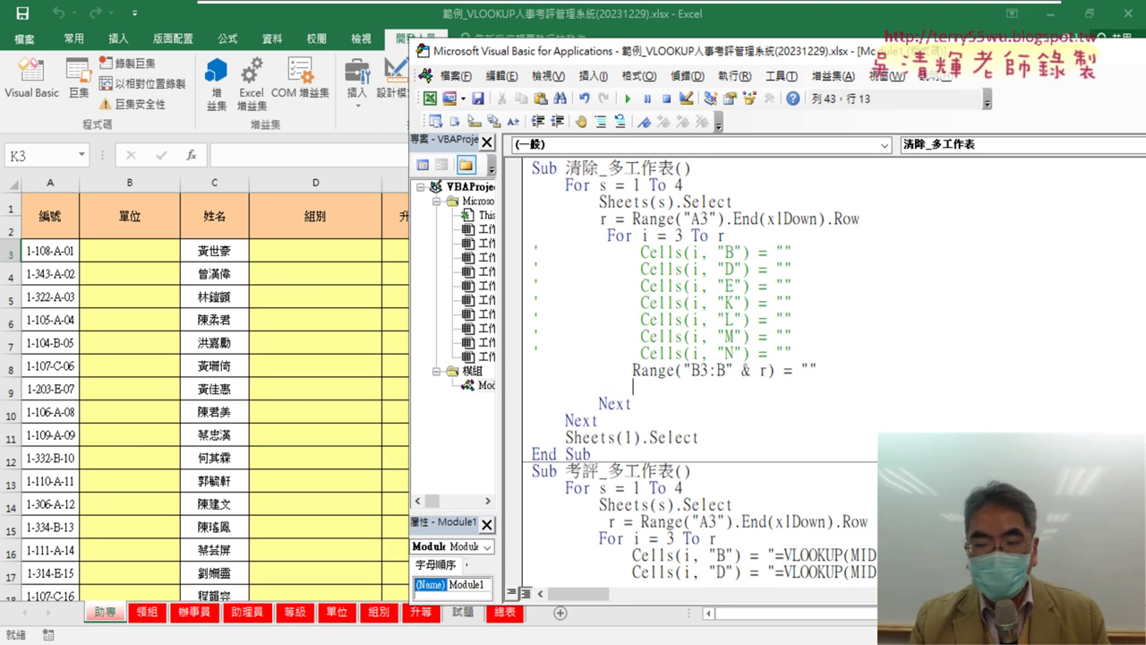
# Step: Copy the B-column clear line to create a Range("D3:E" & r) = "" line
pyautogui.press('Return')
pyautogui.moveTo(633, 369); pyautogui.dragTo(817, 369)
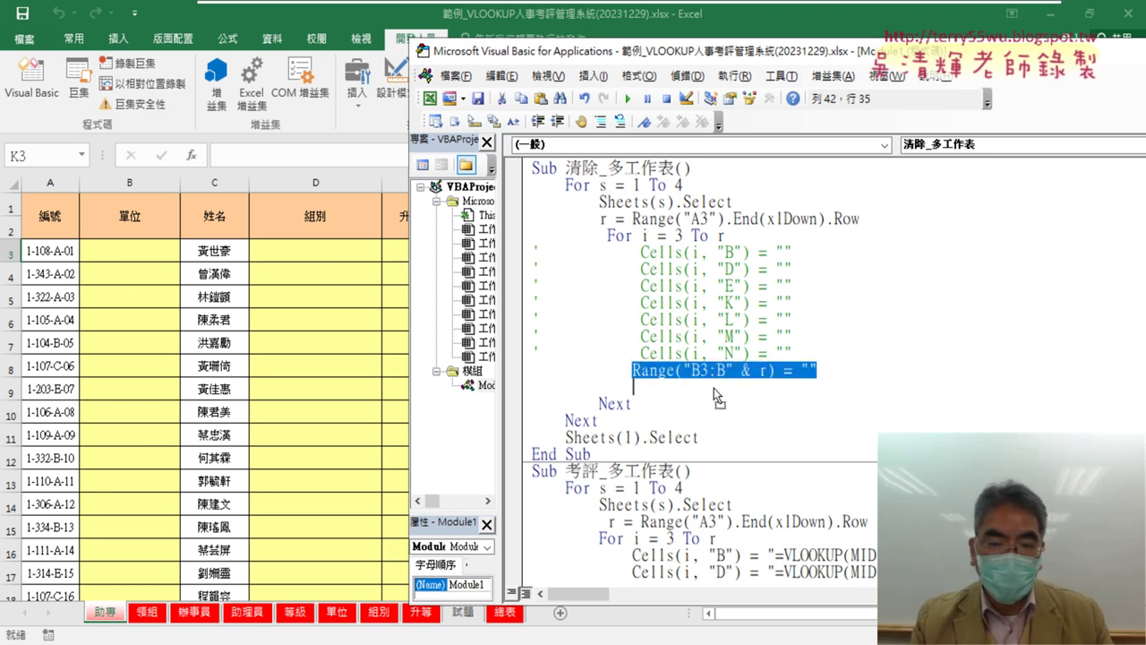
pyautogui.hotkey('ctrl', 'c')
pyautogui.click(714, 387)
pyautogui.hotkey('ctrl', 'v')
pyautogui.press('Home')
pyautogui.press('Right')
pyautogui.press('Right')
pyautogui.press('Right')
pyautogui.hotkey('shift', 'Right')
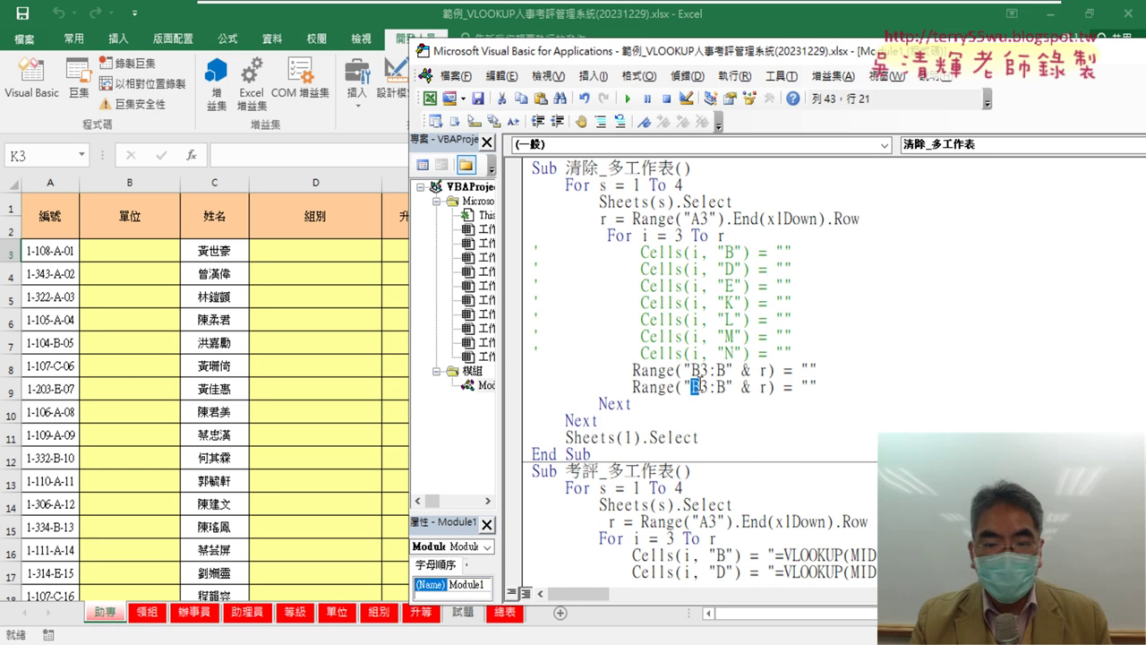
pyautogui.write('D')
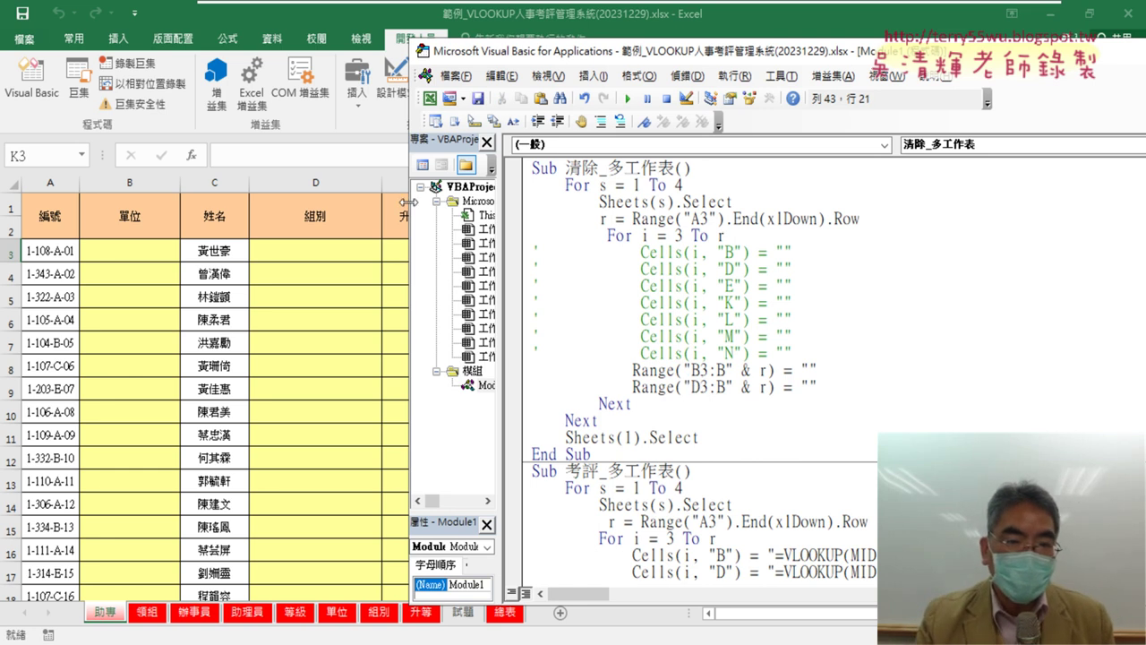
pyautogui.moveTo(407, 203)
pyautogui.mouseDown()
pyautogui.moveTo(485, 202)
pyautogui.moveTo(447, 204)
pyautogui.mouseUp()
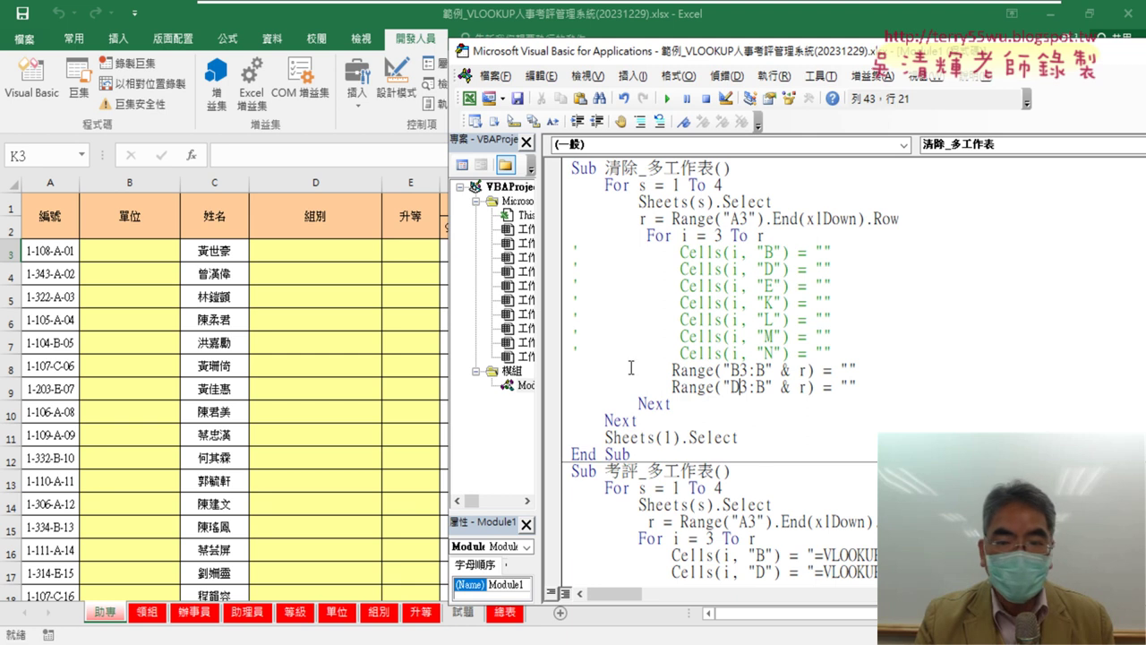
pyautogui.moveTo(755, 386); pyautogui.dragTo(766, 387)
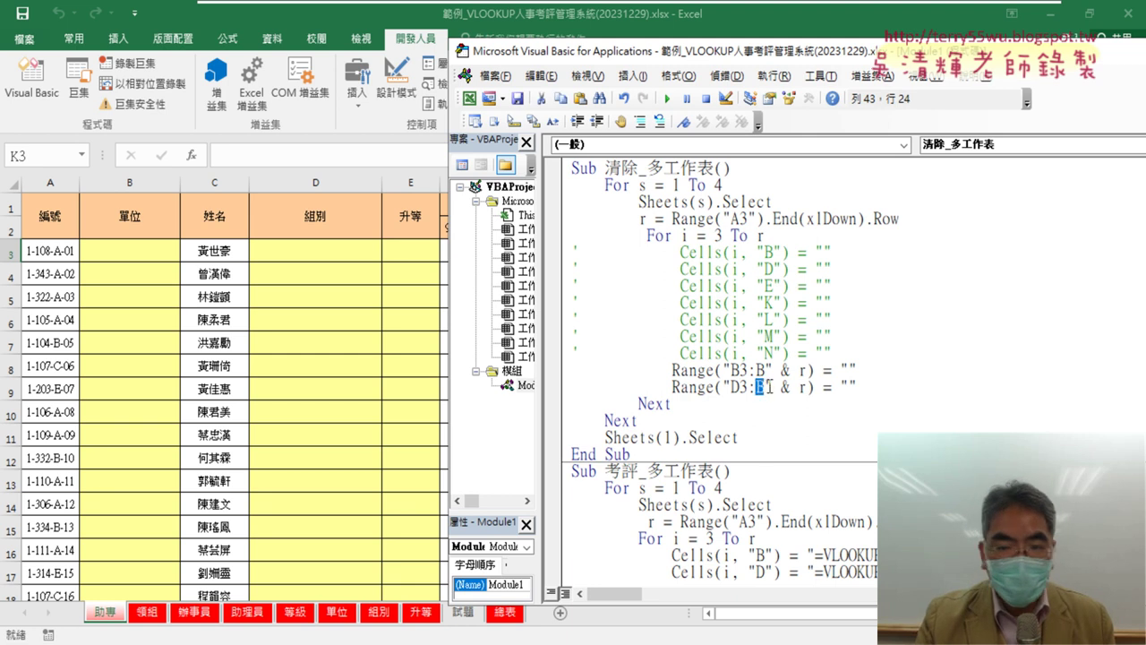
pyautogui.write('E')
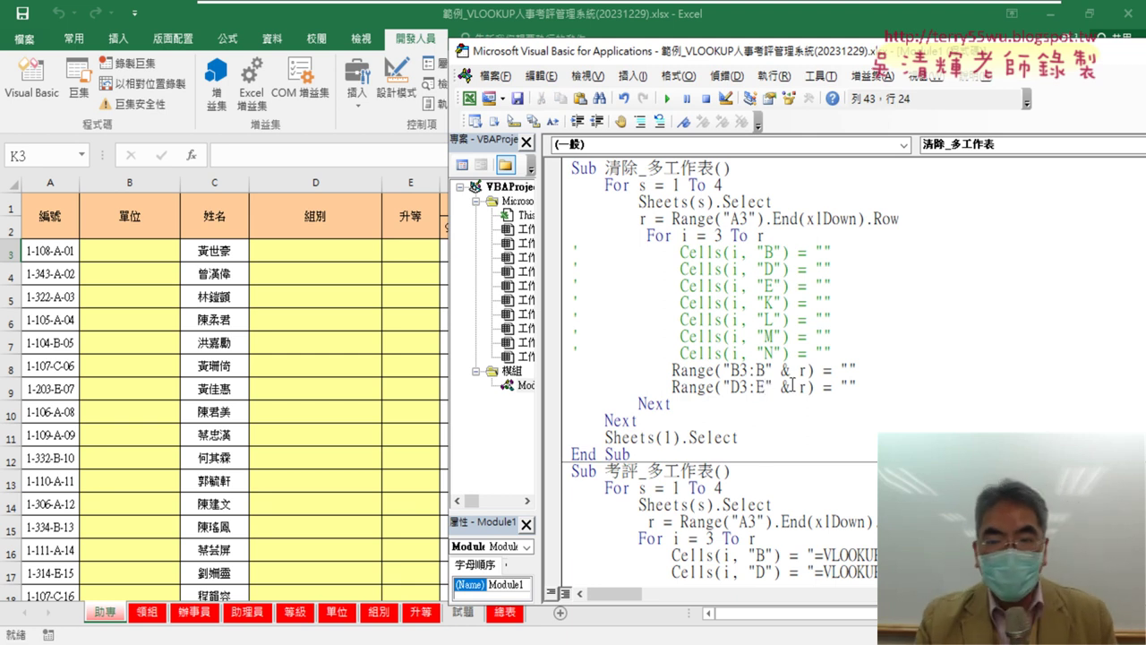
pyautogui.click(867, 387)
pyautogui.press('Return')
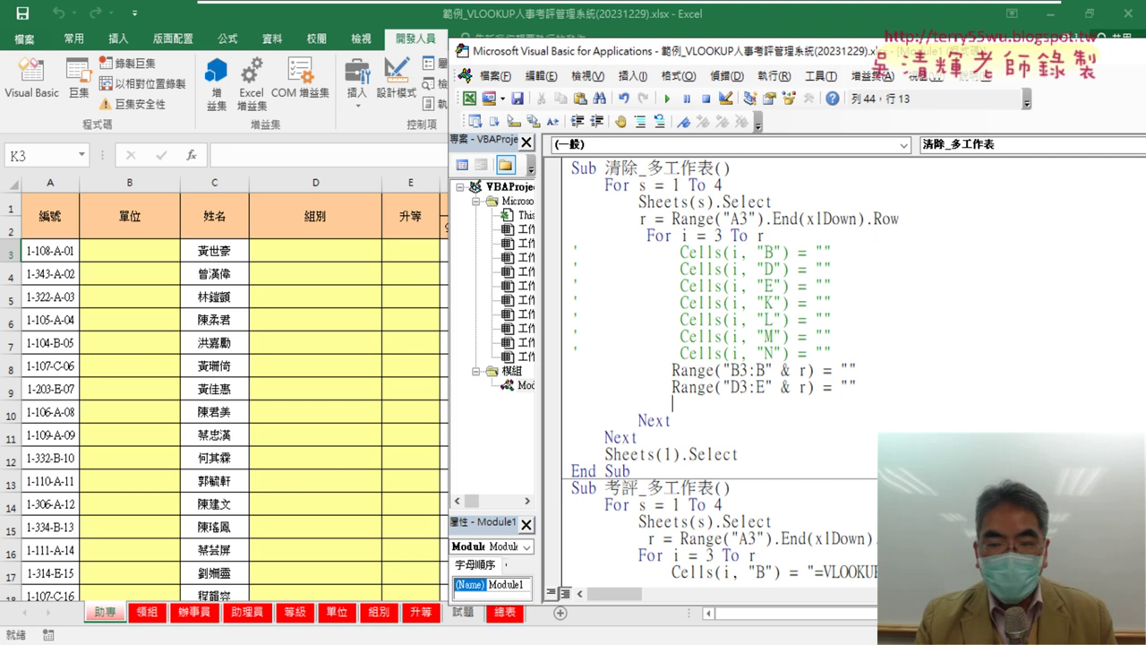
# Step: Duplicate the D3:E line into a Range("K3:N" & r) = "" clearing line
pyautogui.moveTo(701, 51); pyautogui.dragTo(972, 296)
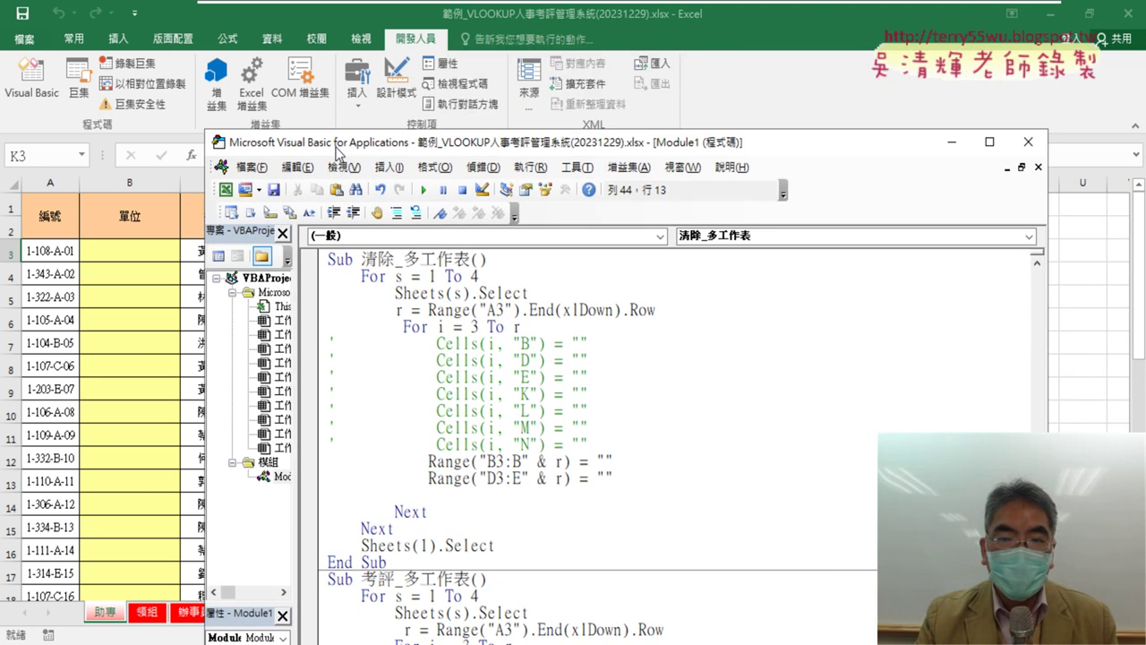
pyautogui.moveTo(847, 309); pyautogui.dragTo(213, 93)
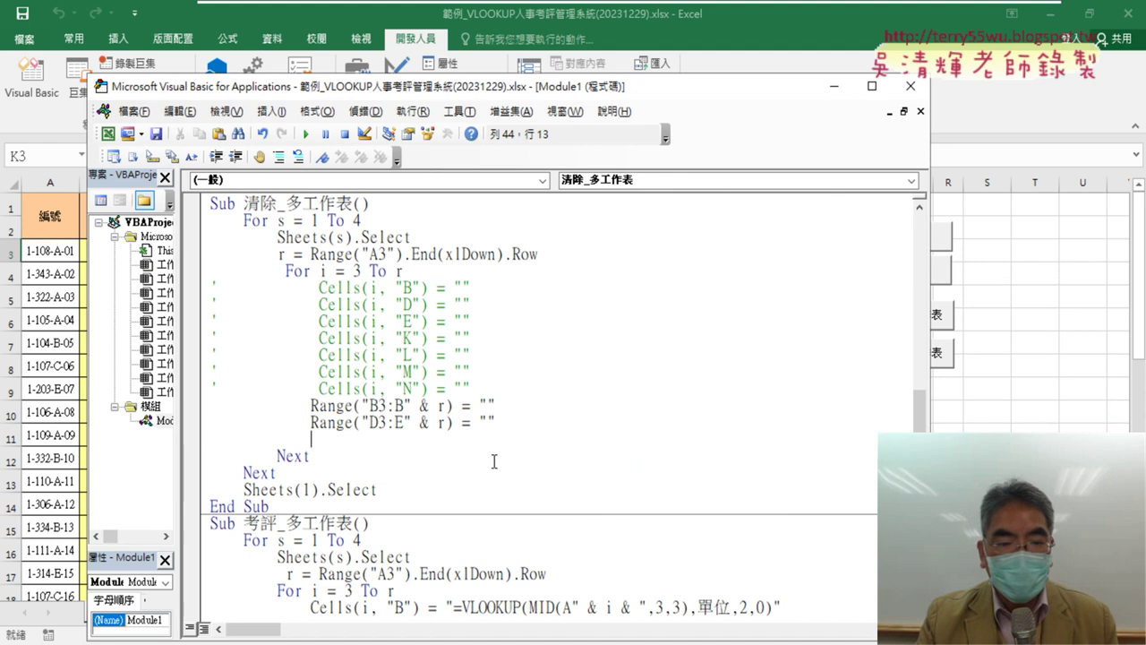
pyautogui.moveTo(311, 422); pyautogui.dragTo(501, 426)
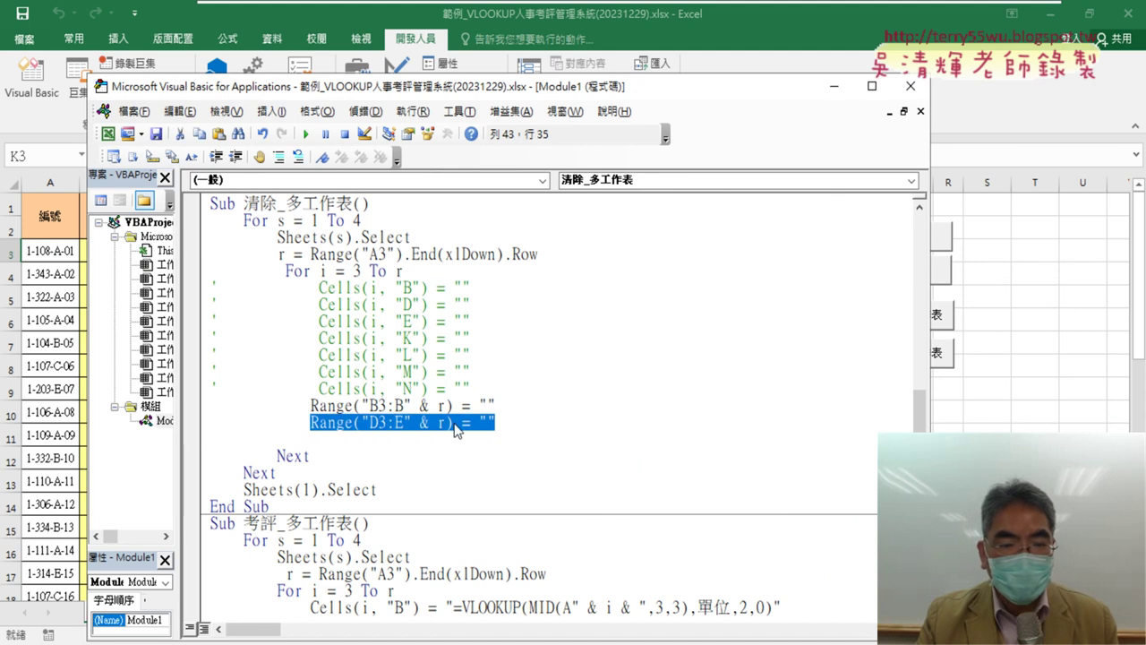
pyautogui.moveTo(429, 440); pyautogui.dragTo(434, 437)
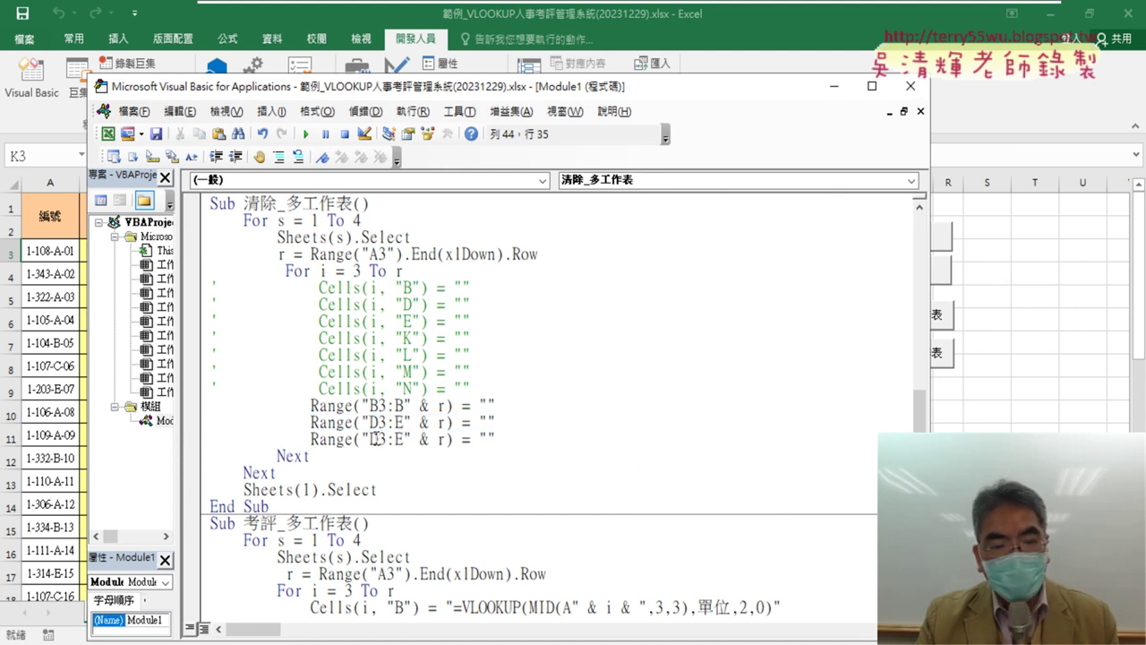
pyautogui.hotkey('shift', 'Left')
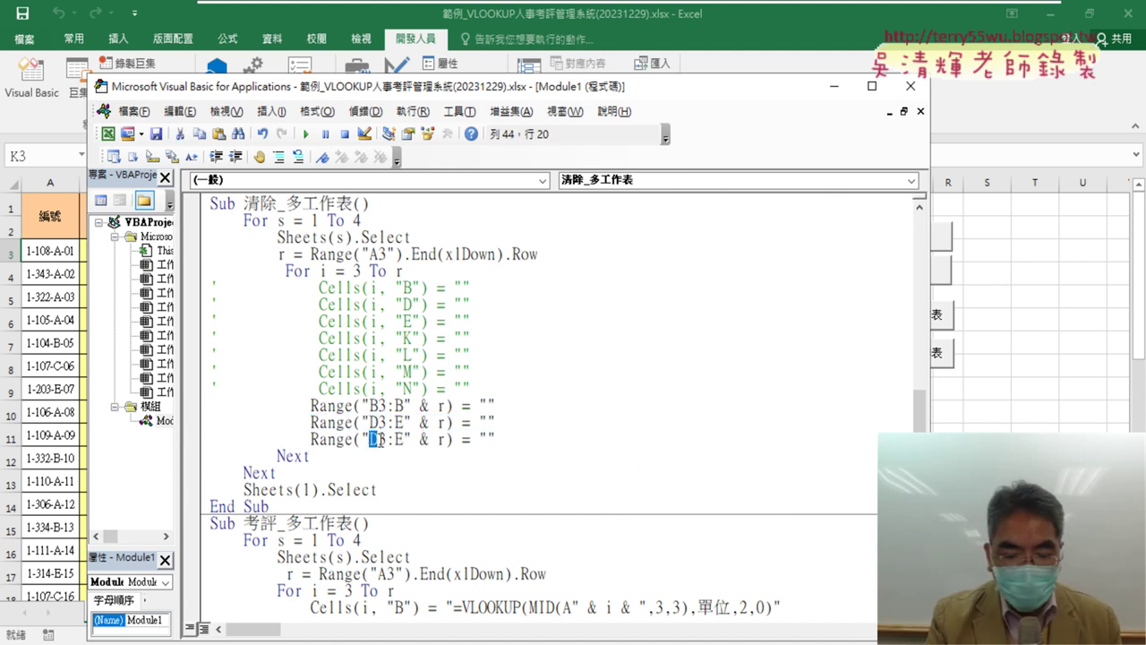
pyautogui.write('K')
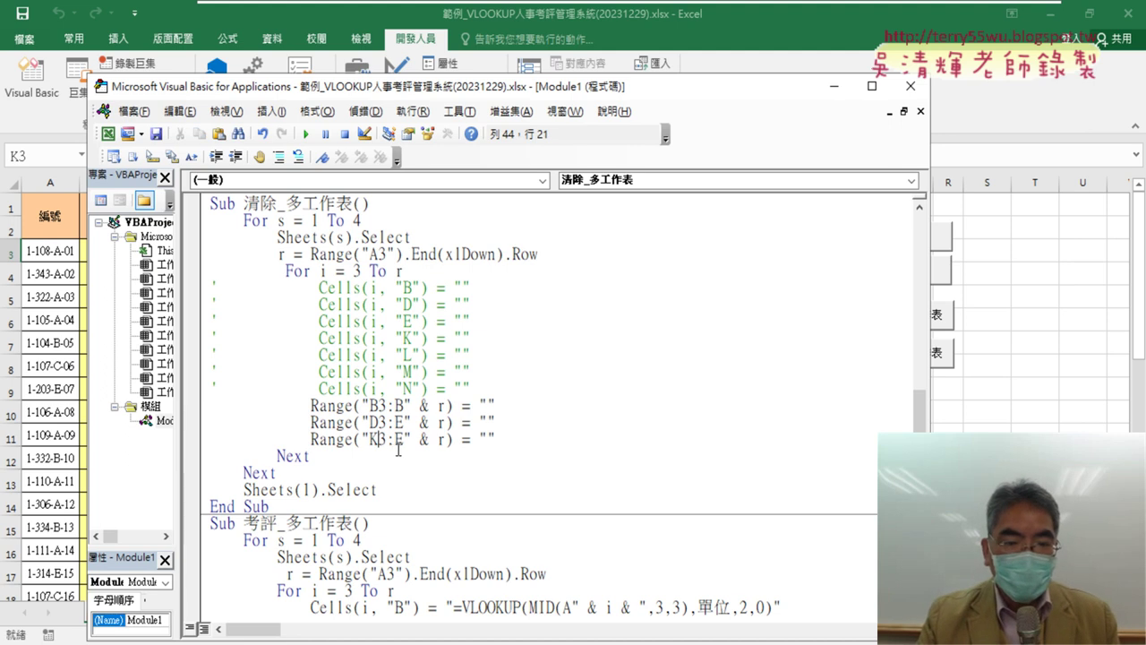
pyautogui.doubleClick(397, 440)
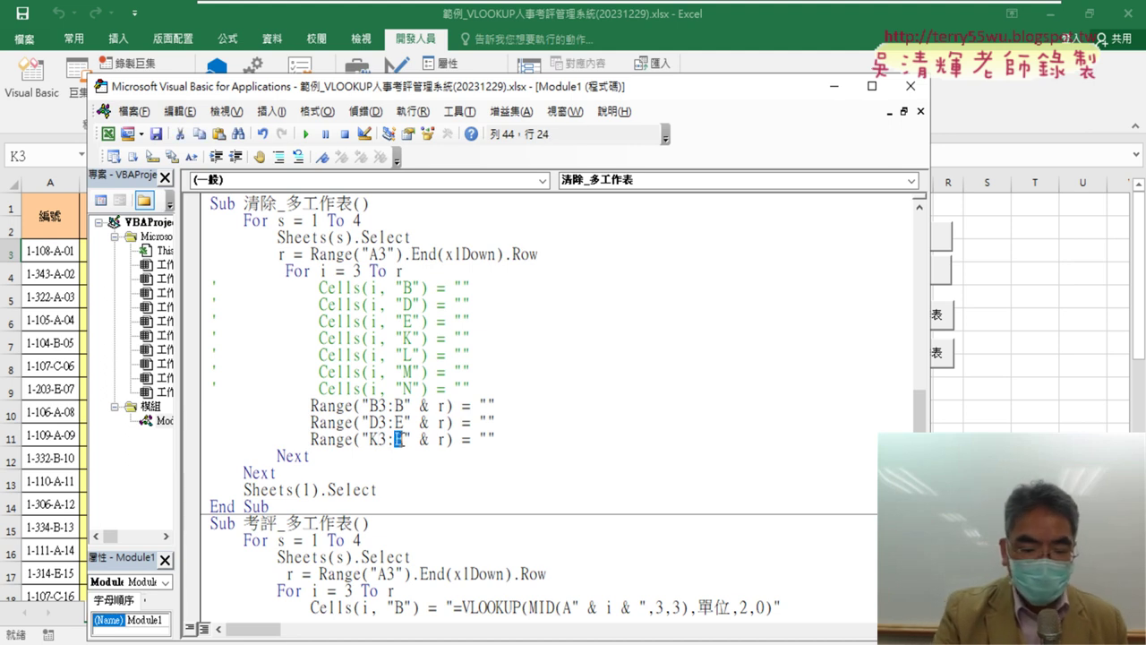
pyautogui.write('N')
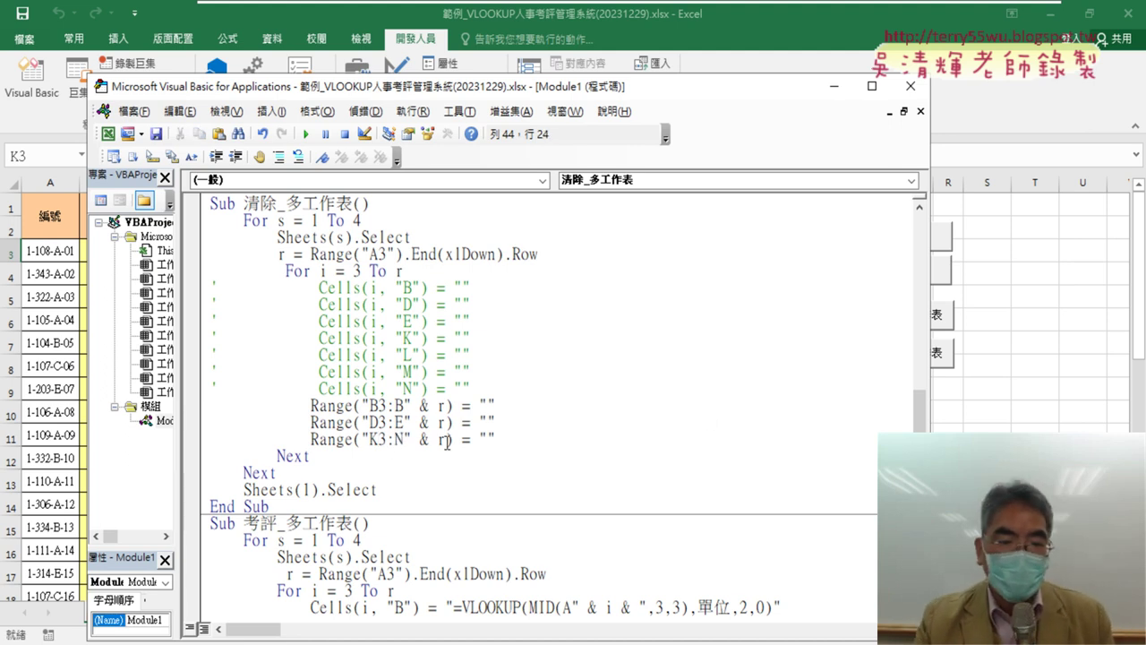
# Step: Try a fixed K3:N40 range, then restore it to "K3:N" & r
pyautogui.moveTo(445, 440); pyautogui.dragTo(413, 439)
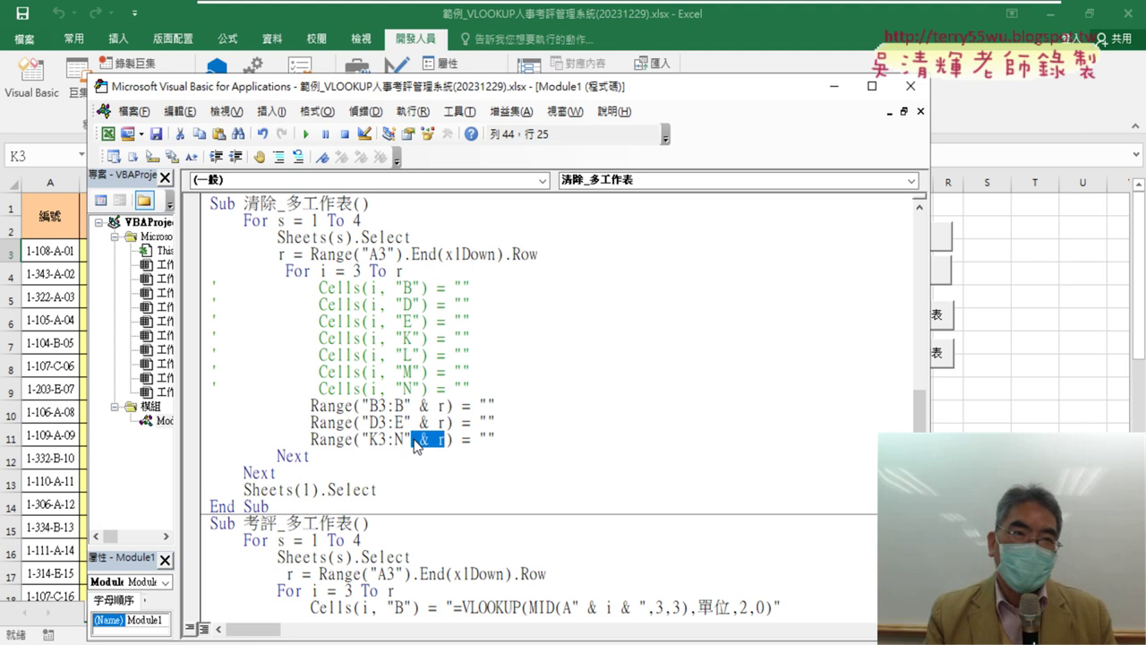
pyautogui.press('Delete')
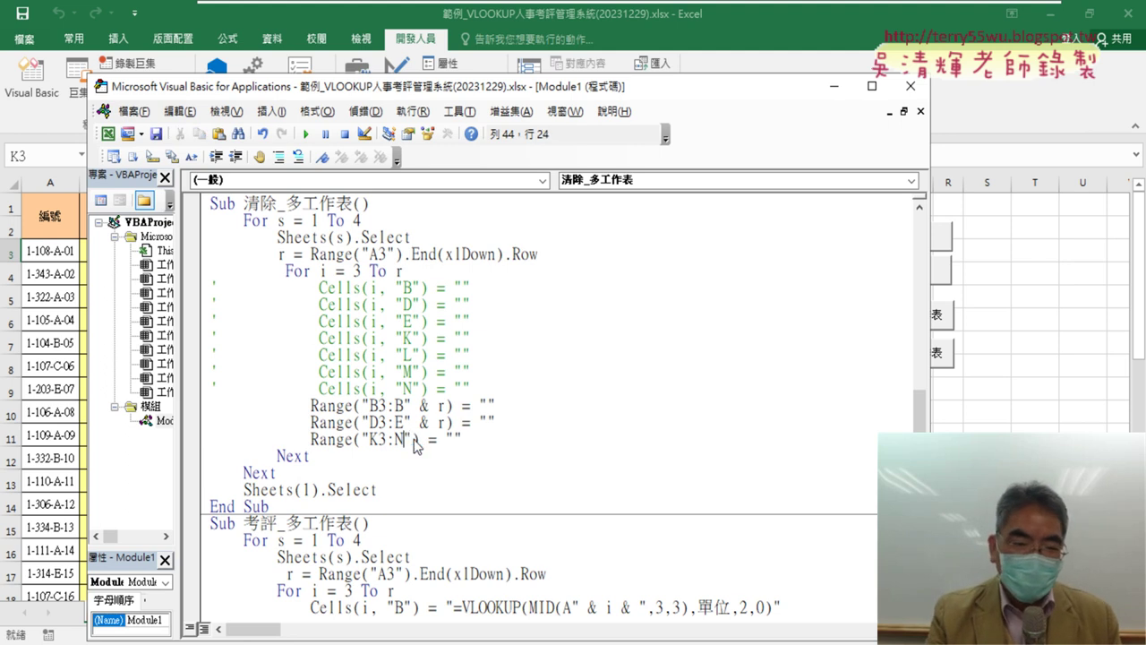
pyautogui.write('40')
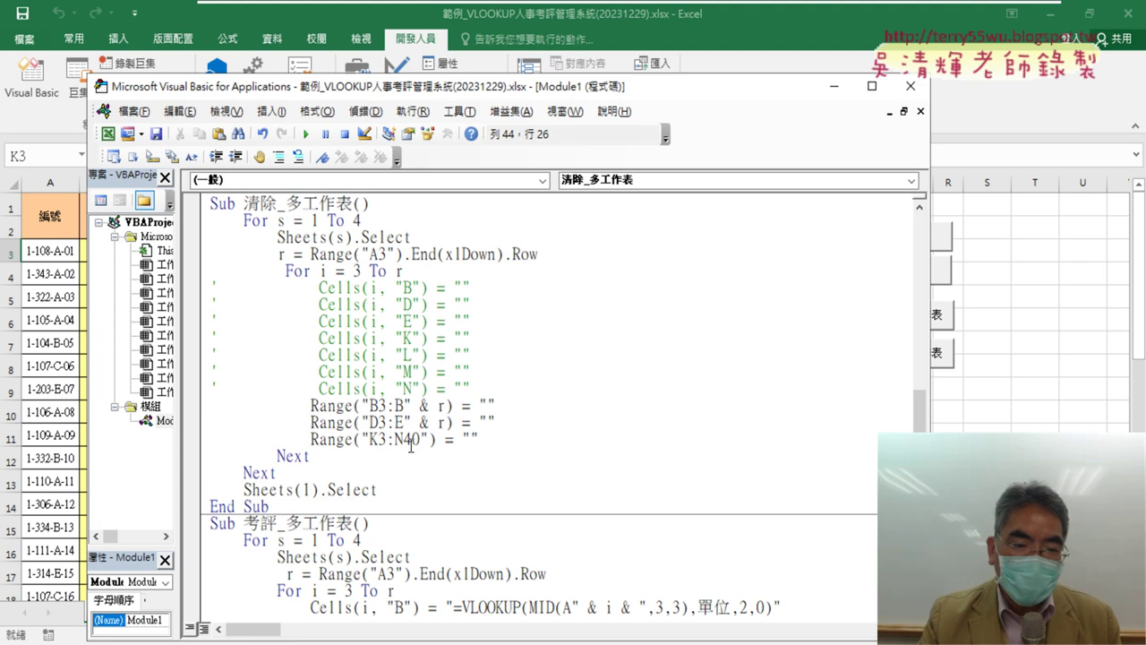
pyautogui.hotkey('shift', 'Right')
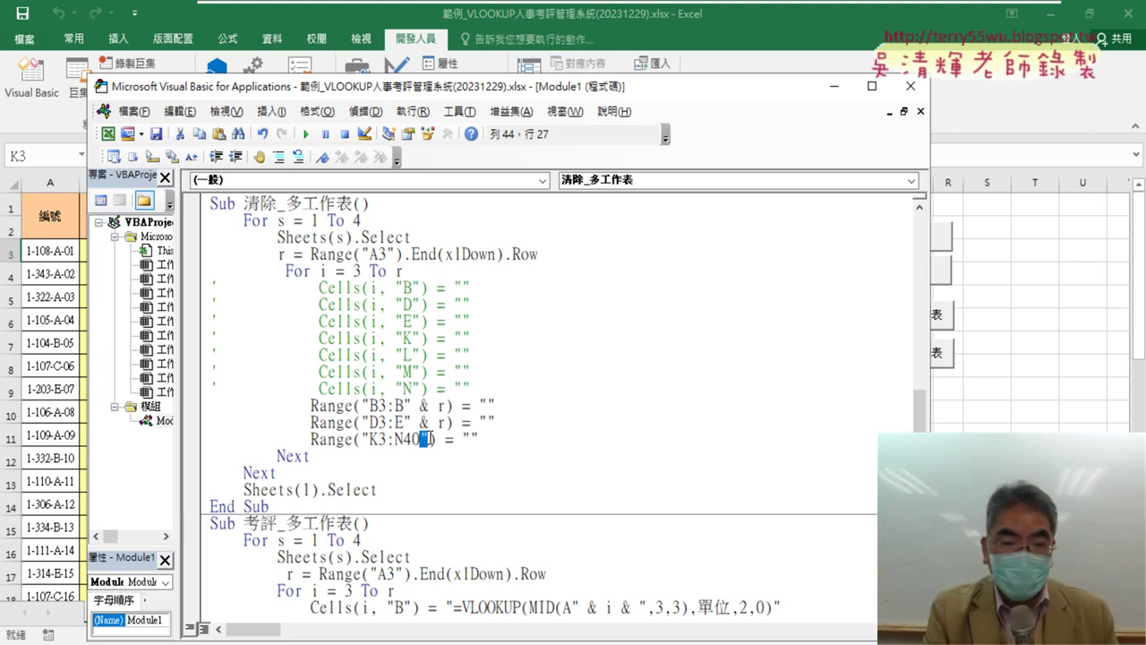
pyautogui.press('Left')
pyautogui.press('Left')
pyautogui.press('BackSpace')
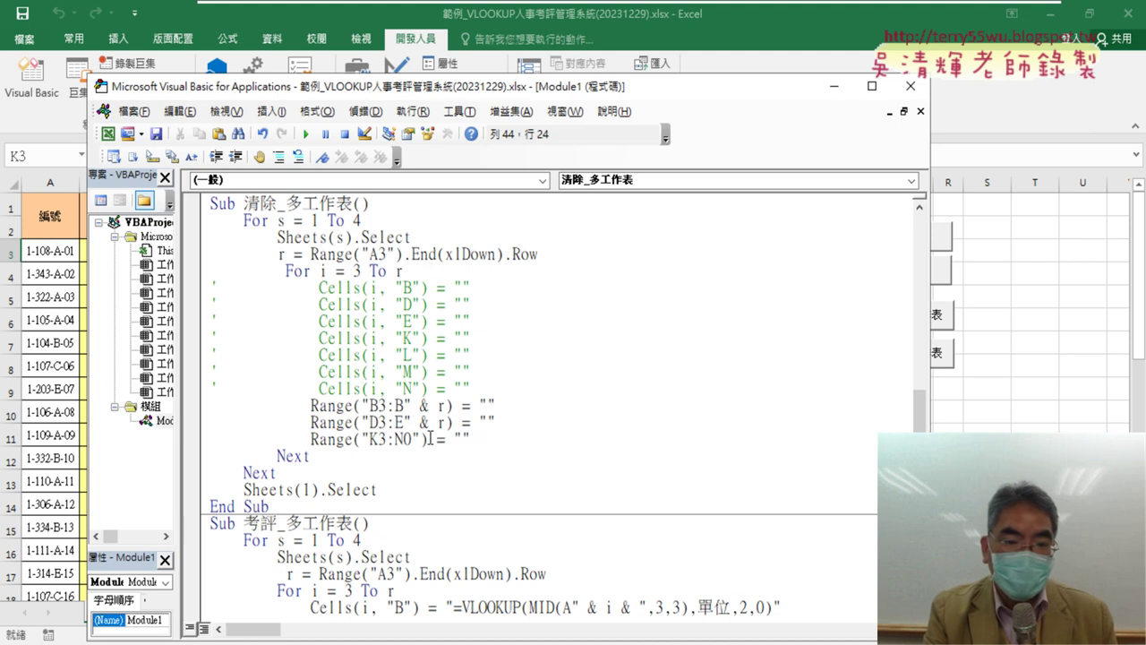
pyautogui.press('Delete')
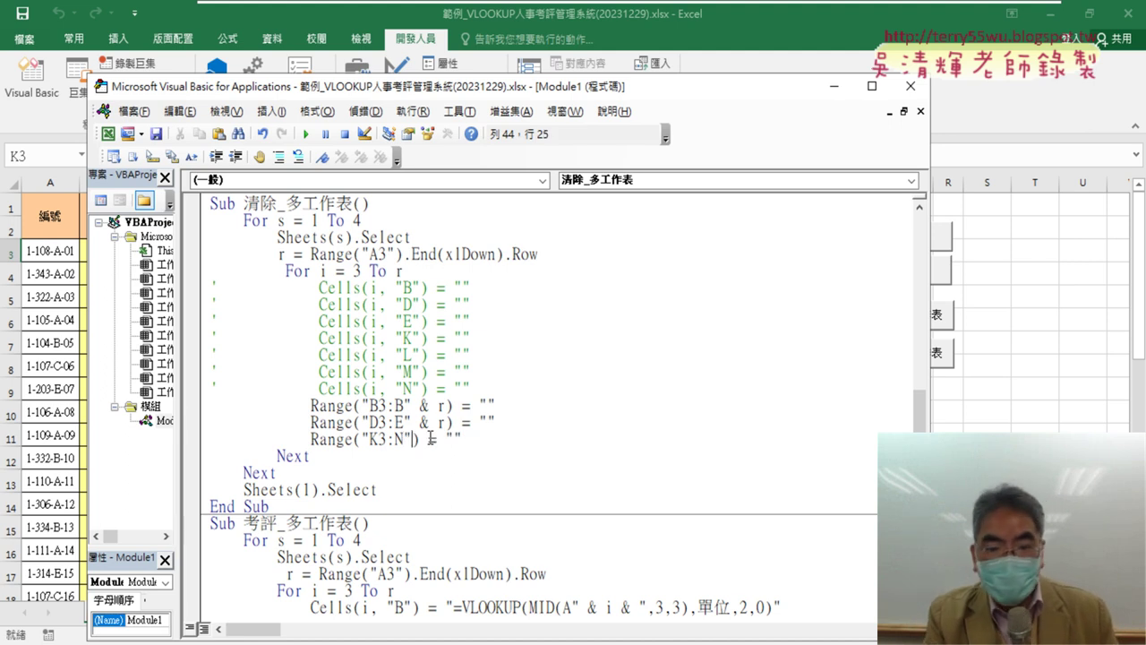
pyautogui.write('&')
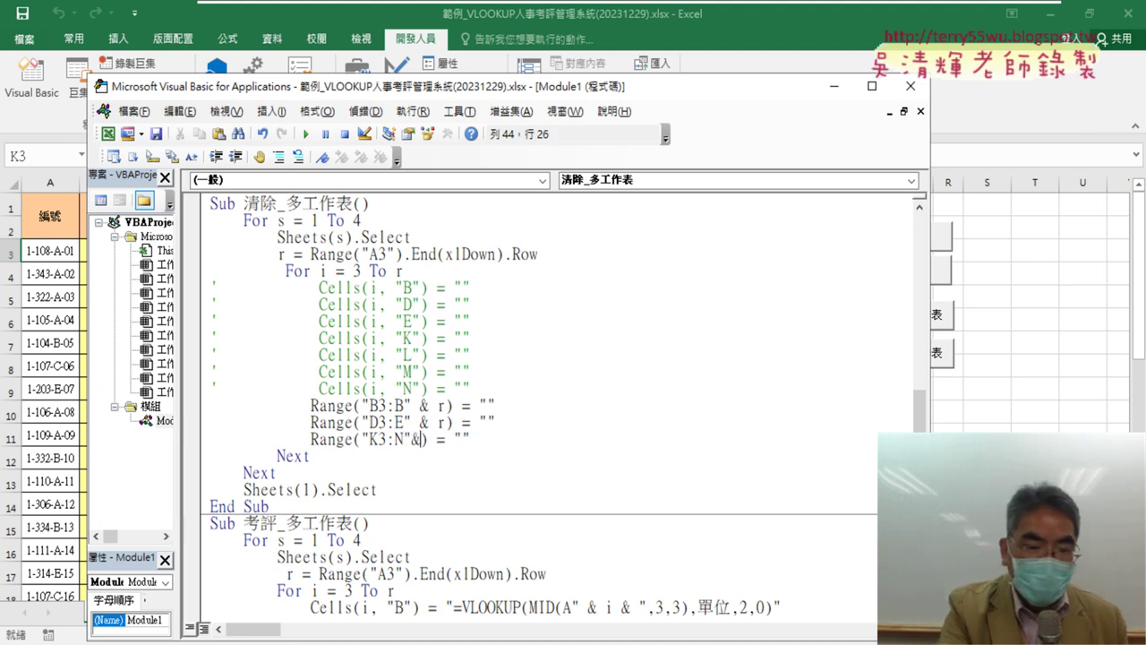
pyautogui.write('r')
pyautogui.press('Left')
pyautogui.press('Left')
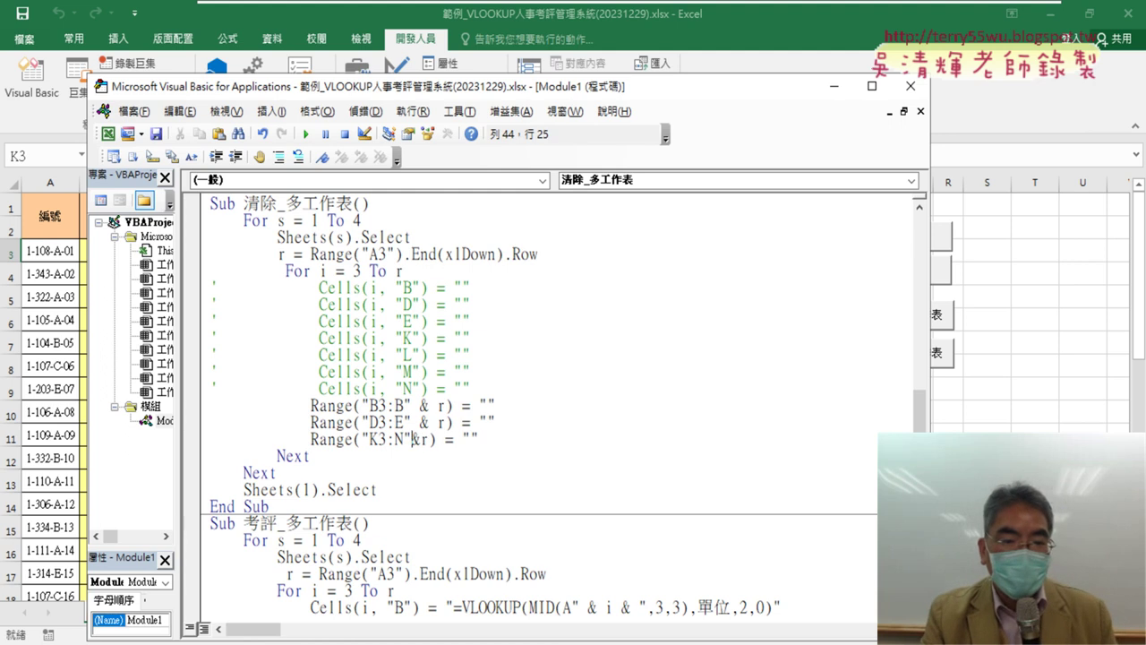
pyautogui.press('Right')
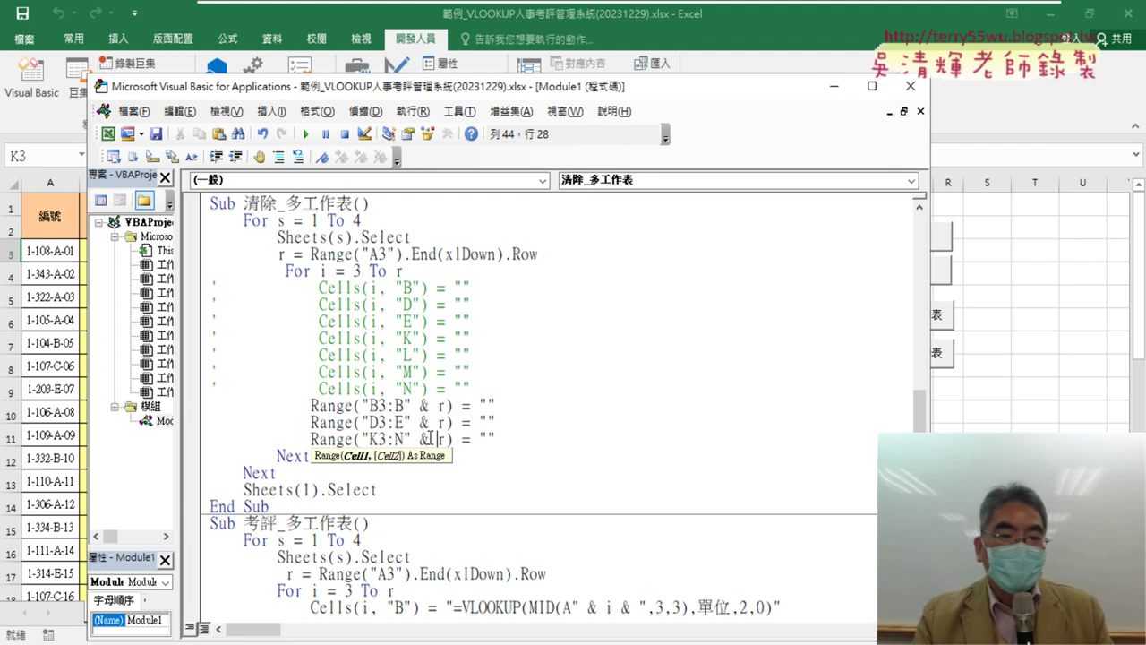
pyautogui.moveTo(546, 86); pyautogui.dragTo(799, 88)
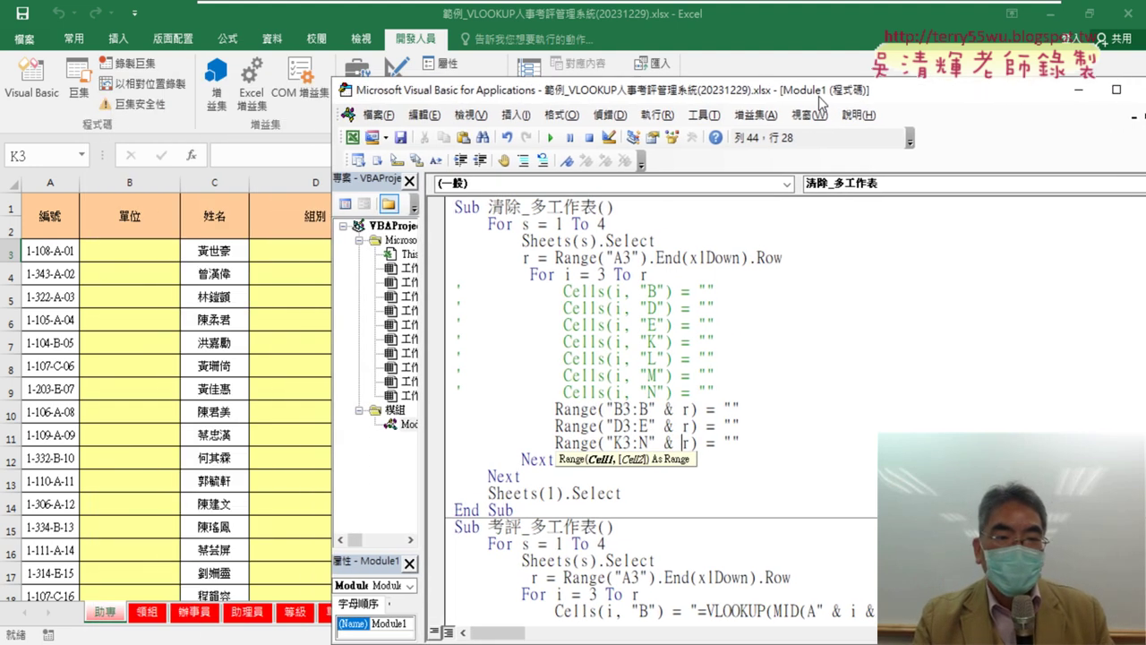
# Step: Comment out the block of per-cell Cells clearing lines in the clear macro
pyautogui.moveTo(738, 289); pyautogui.dragTo(572, 289)
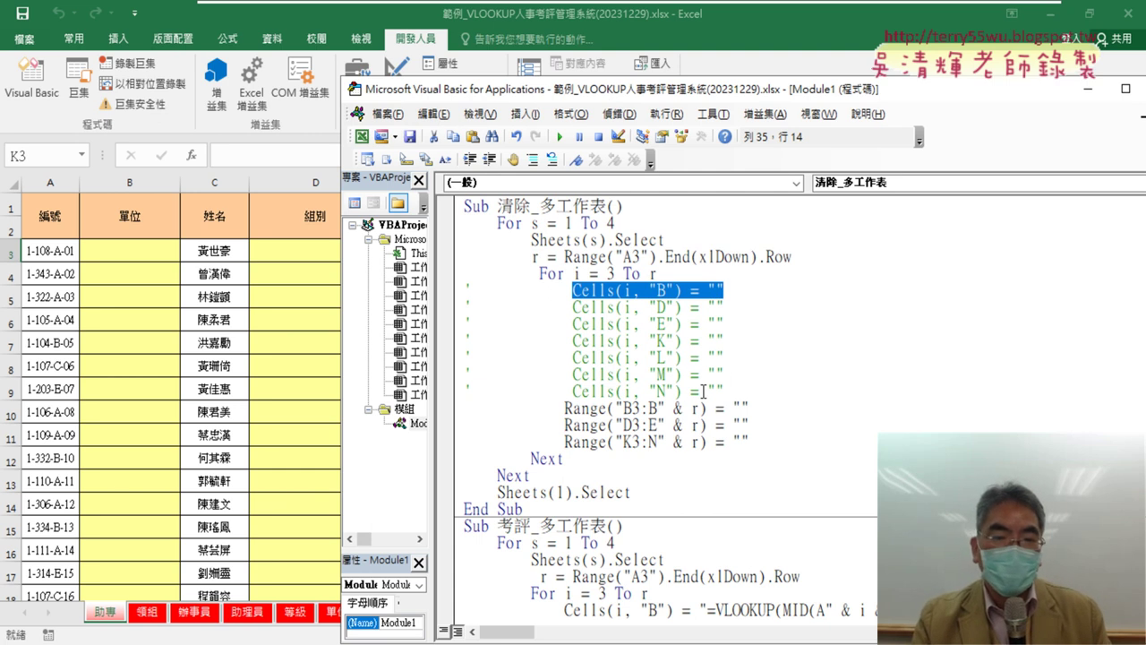
pyautogui.moveTo(726, 391); pyautogui.dragTo(466, 292)
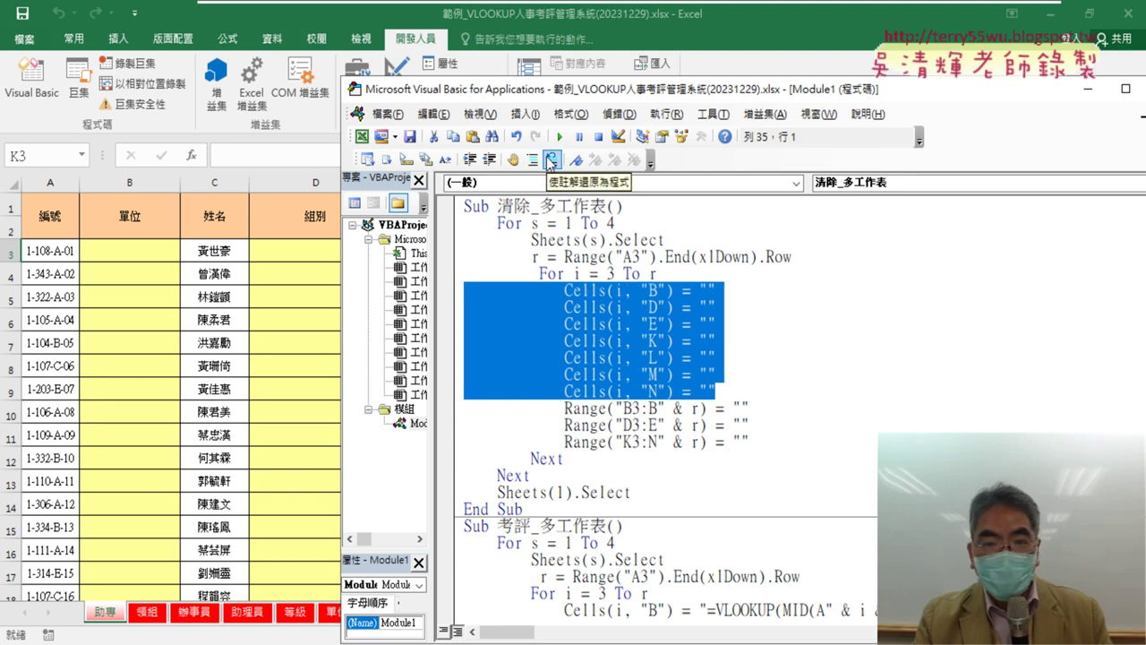
pyautogui.click(534, 159)
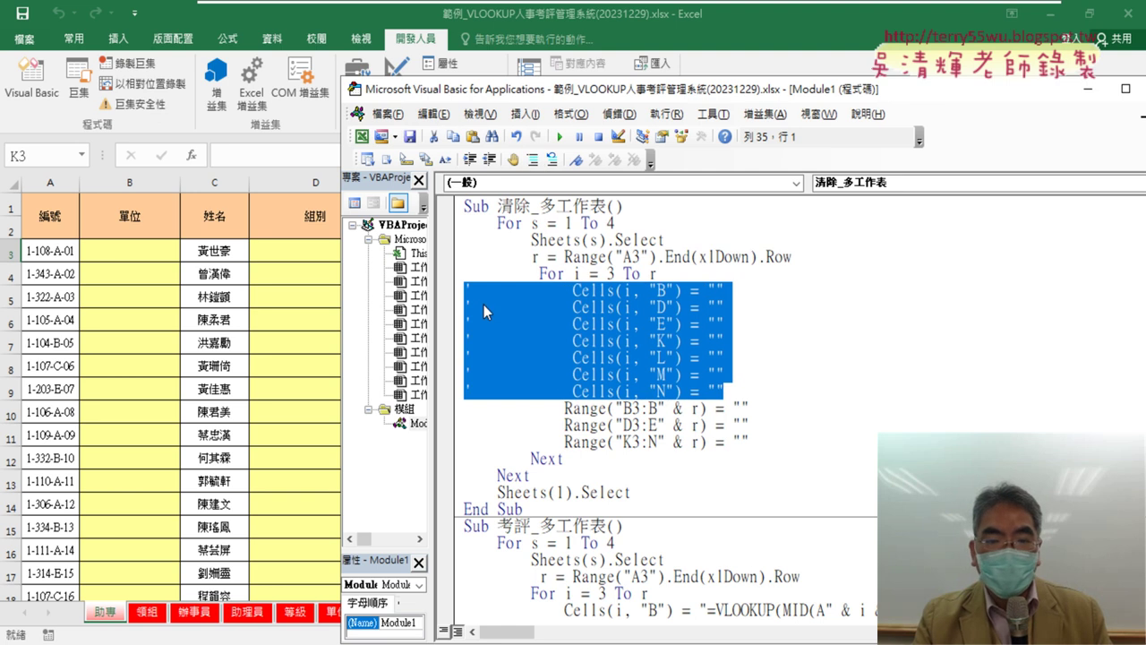
# Step: Run 考評_多工作表 to fill the 助專 sheet with evaluation results
pyautogui.moveTo(749, 441); pyautogui.dragTo(440, 405)
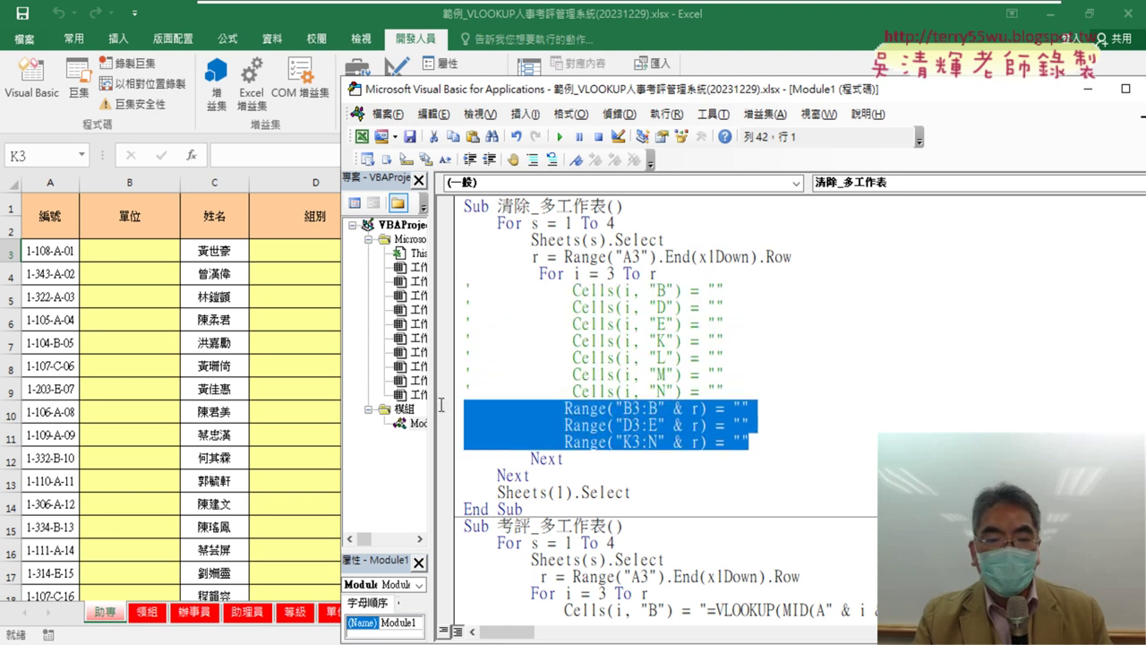
pyautogui.click(284, 392)
pyautogui.click(906, 324)
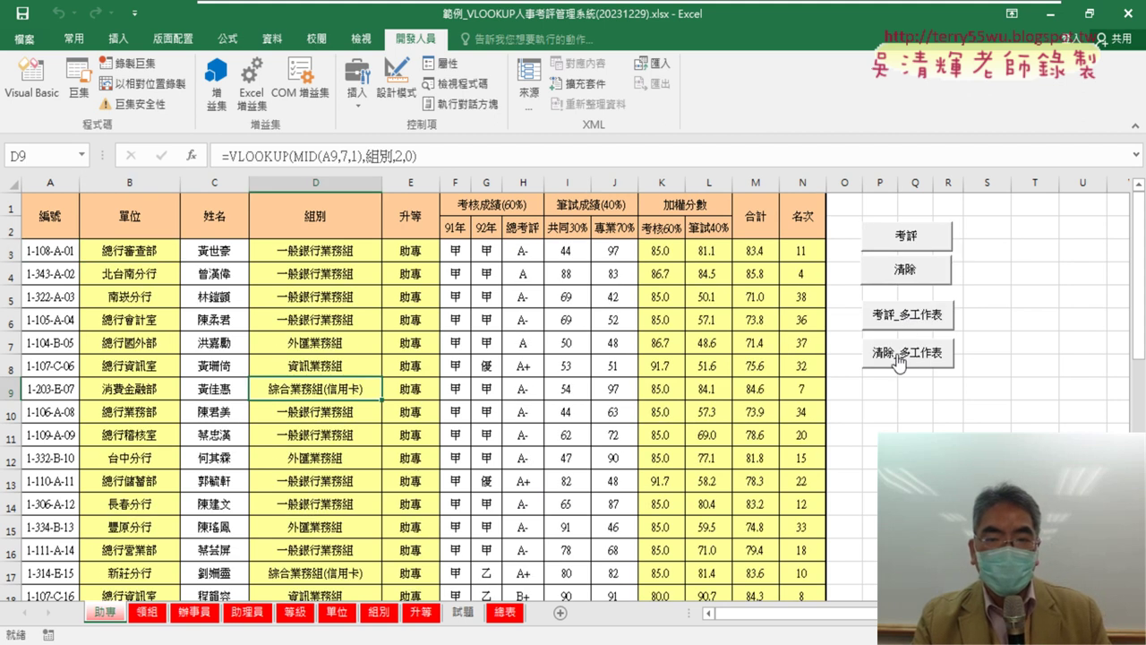
# Step: Clear results with 清除_多工作表, check its code in the VBA editor, then rerun 考評_多工作表
pyautogui.click(899, 358)
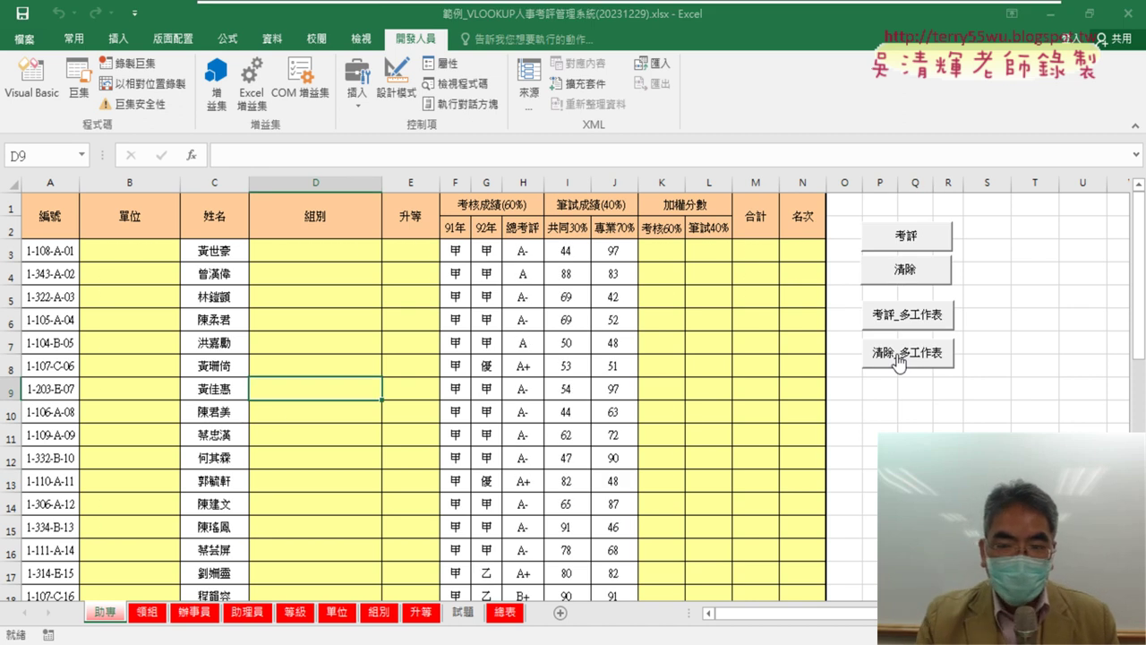
pyautogui.click(38, 94)
pyautogui.click(624, 408)
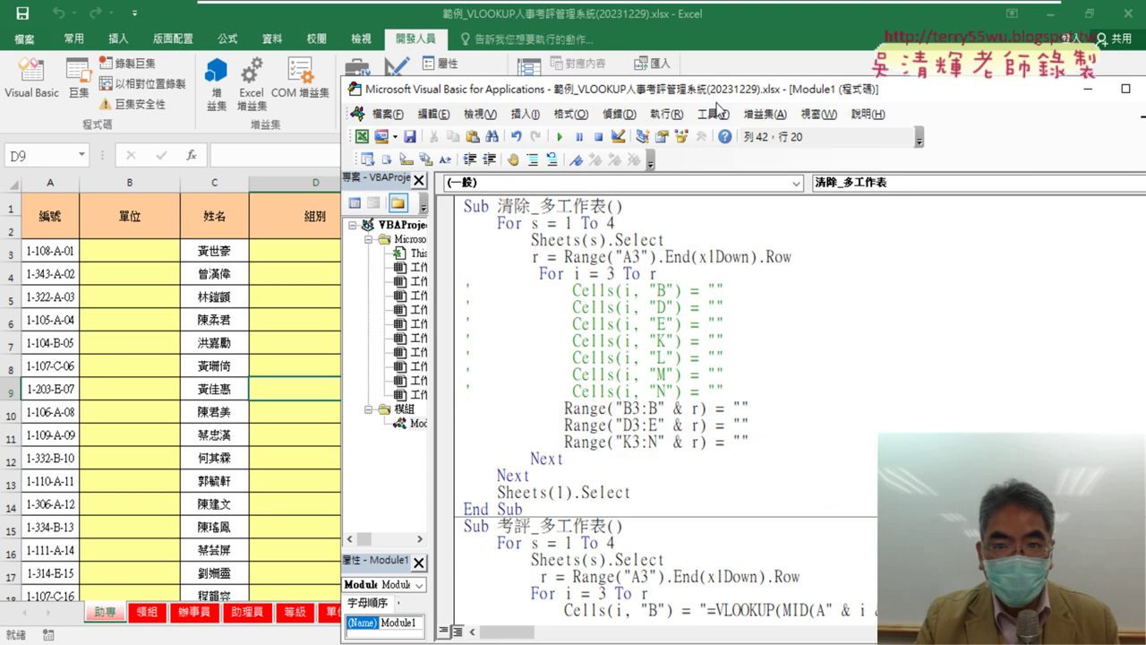
pyautogui.moveTo(716, 90); pyautogui.dragTo(772, 60)
pyautogui.click(674, 355)
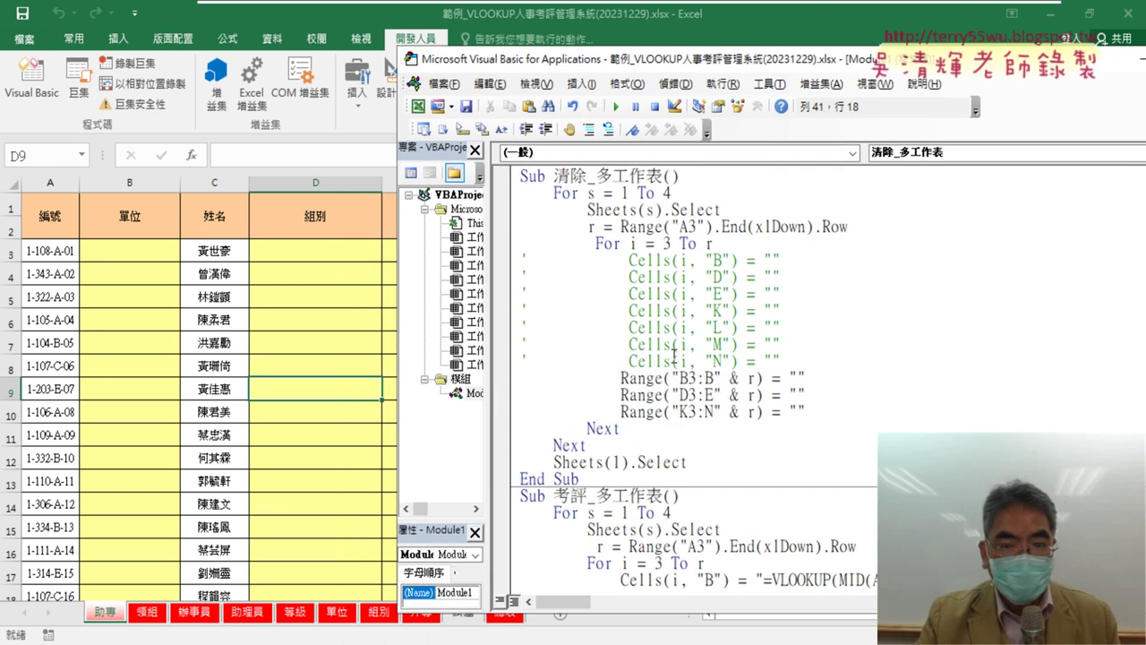
pyautogui.click(265, 349)
# Step: Refill the results, then F8-step 清除_多工作表 up to its column B clearing line
pyautogui.click(909, 320)
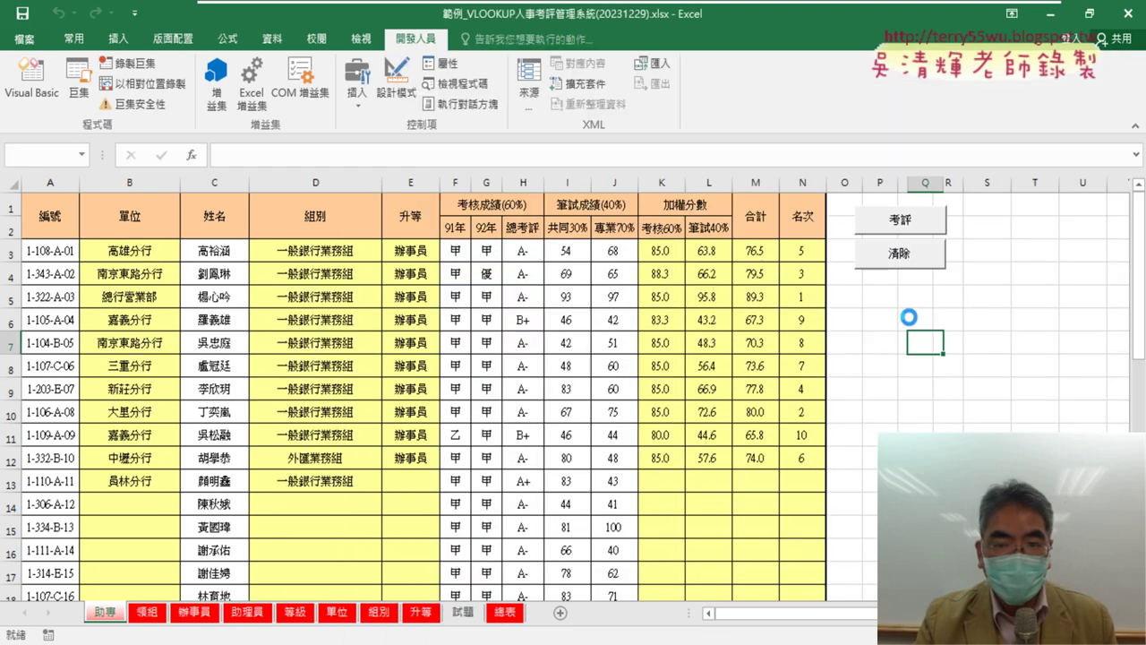
pyautogui.click(30, 79)
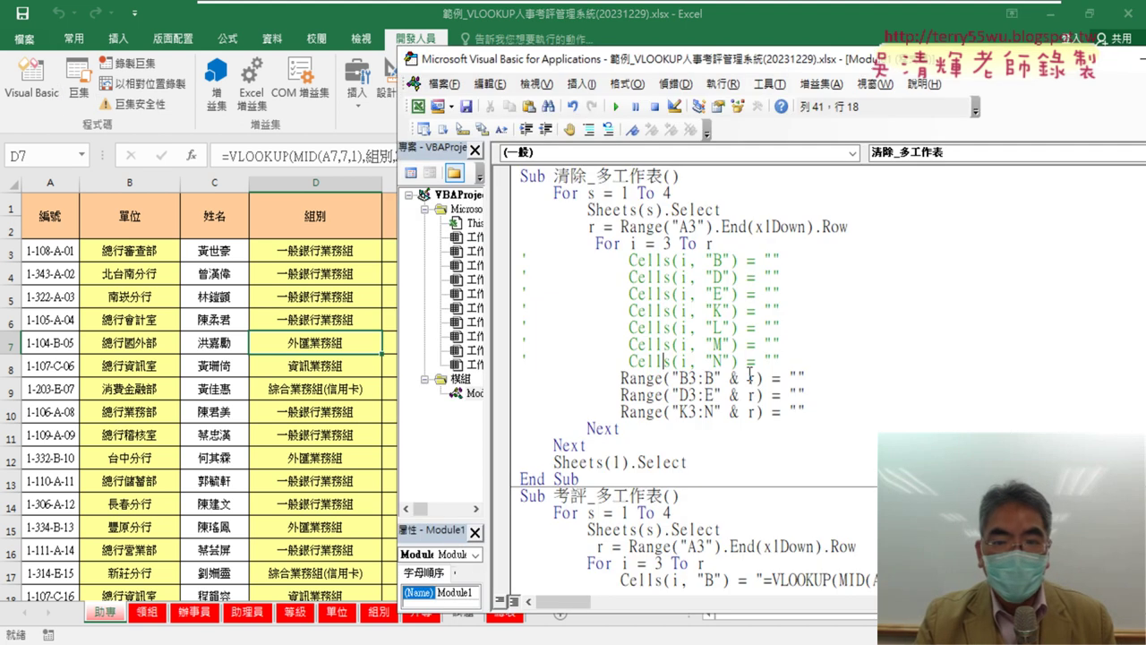
pyautogui.press('F8')
pyautogui.press('F8')
pyautogui.press('F8')
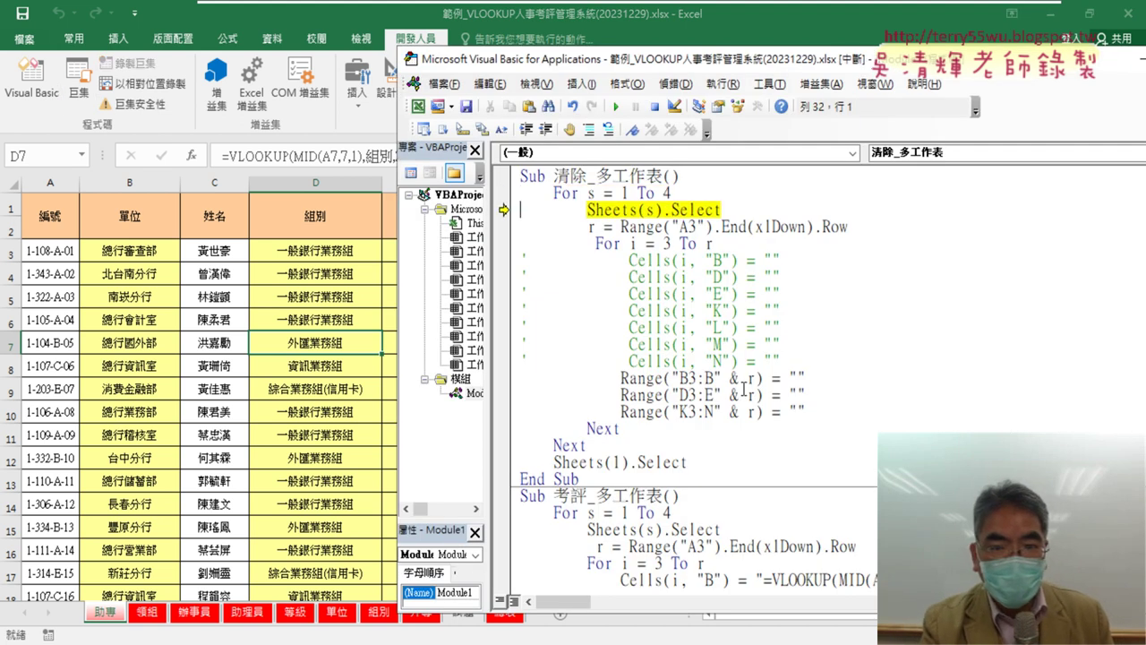
pyautogui.press('F8')
pyautogui.press('F8')
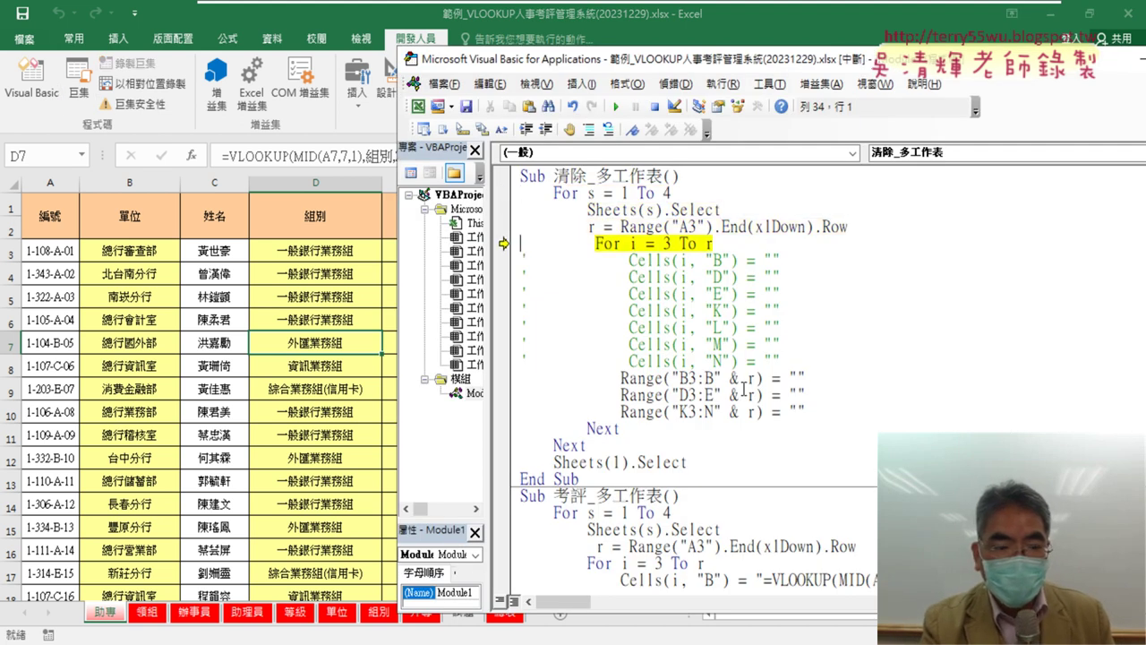
pyautogui.press('F8')
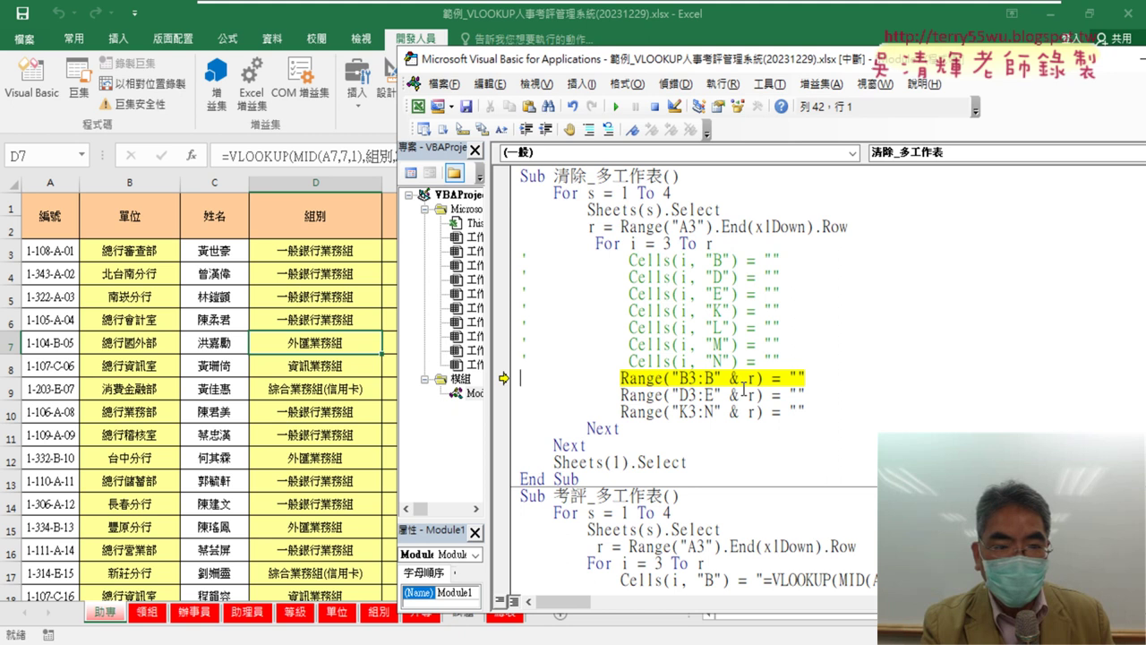
pyautogui.press('F8')
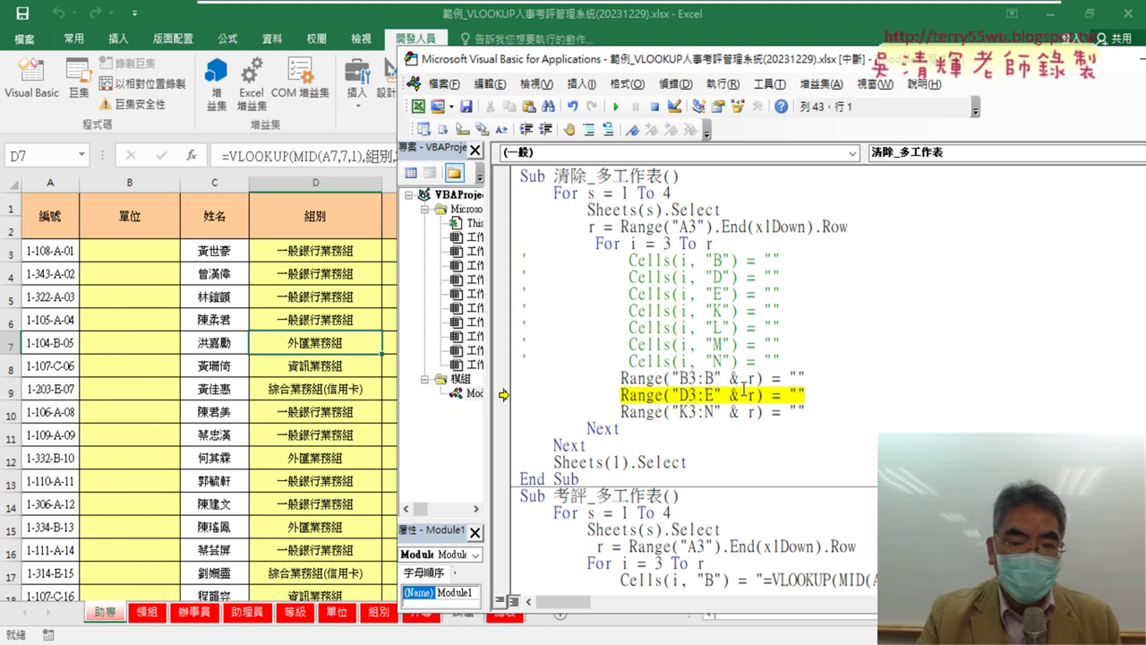
pyautogui.moveTo(829, 59); pyautogui.dragTo(959, 59)
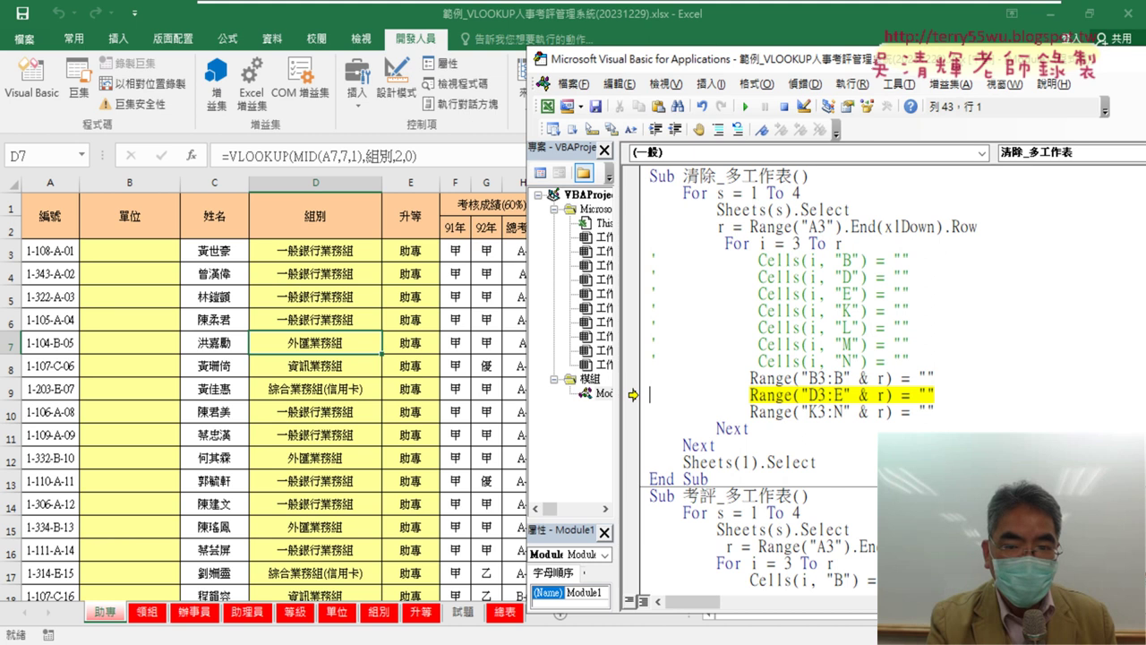
# Step: Step through the D–E and K–N clearing lines, then select the For i = 3 To r line
pyautogui.press('F8')
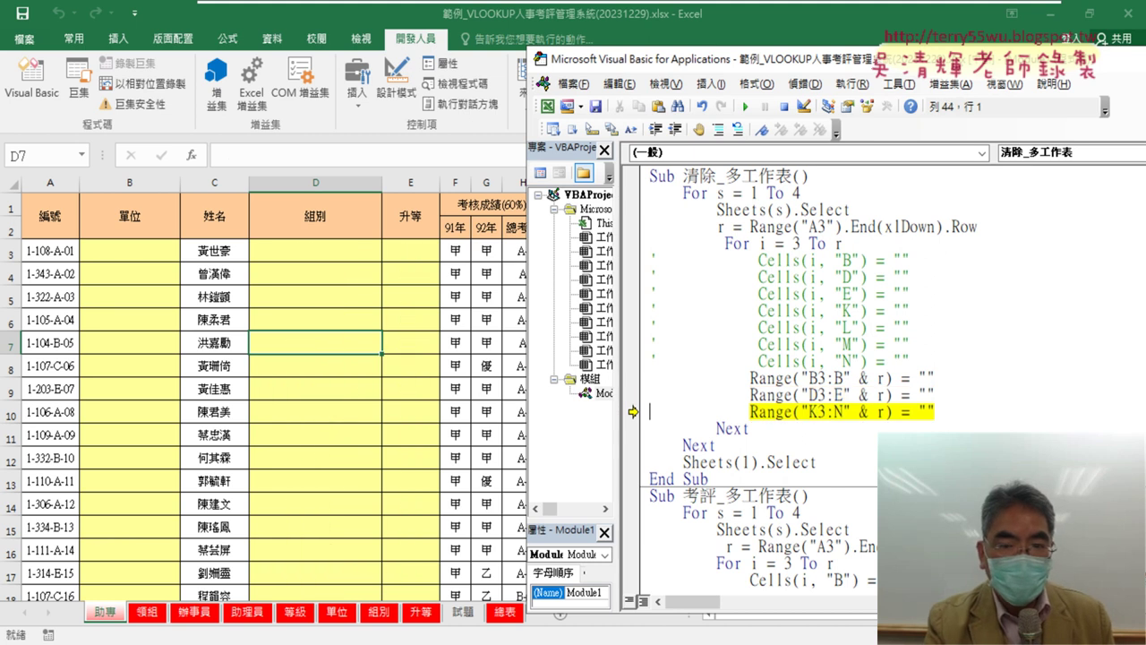
pyautogui.moveTo(835, 63)
pyautogui.mouseDown()
pyautogui.moveTo(971, 63)
pyautogui.moveTo(235, 23)
pyautogui.mouseUp()
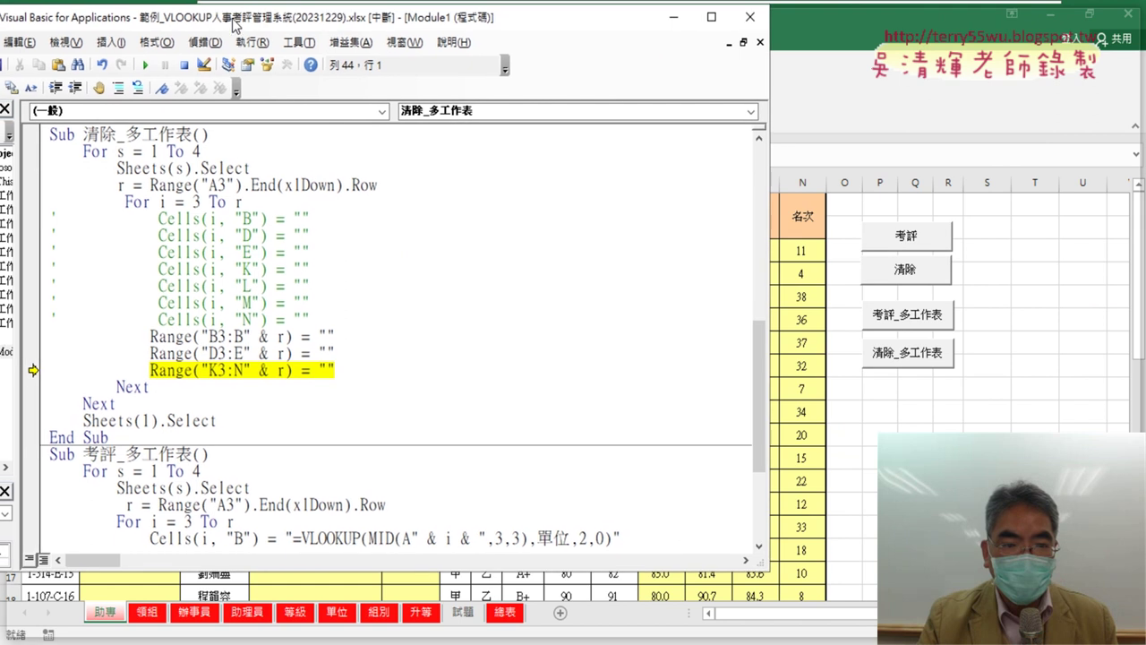
pyautogui.moveTo(770, 319); pyautogui.dragTo(507, 309)
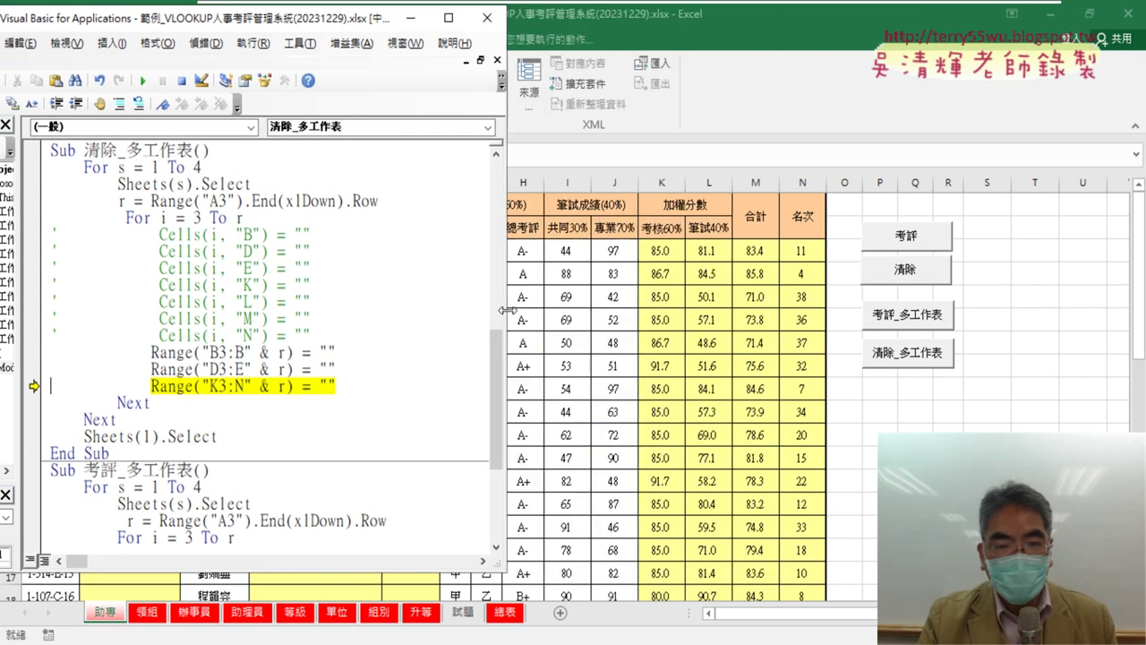
pyautogui.press('F8')
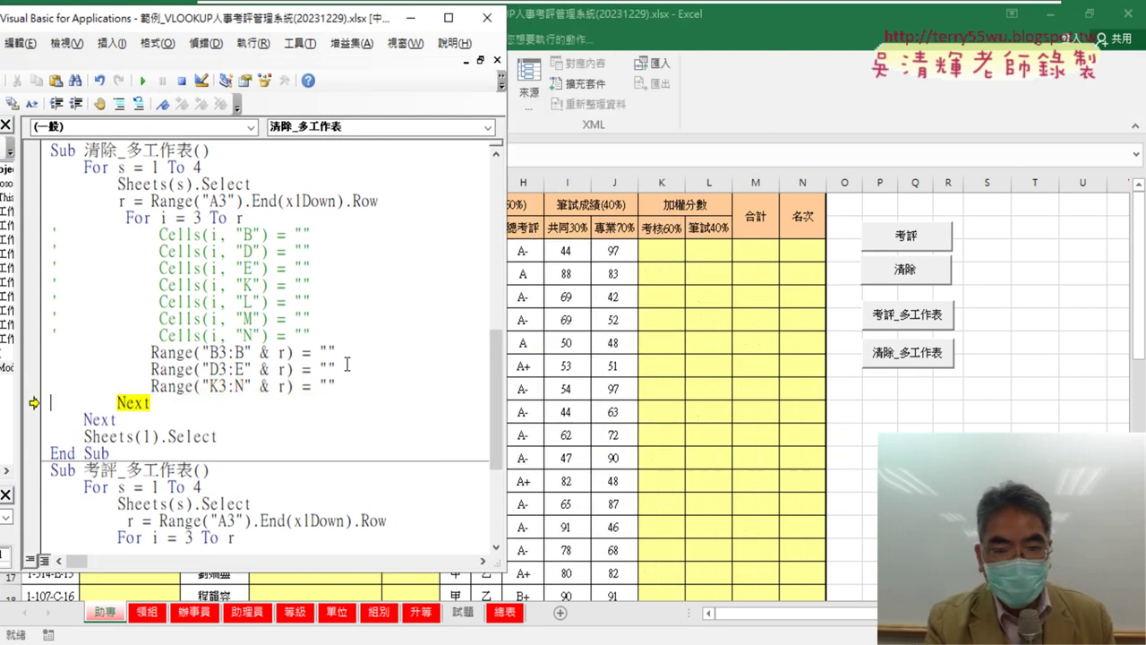
pyautogui.press('F8')
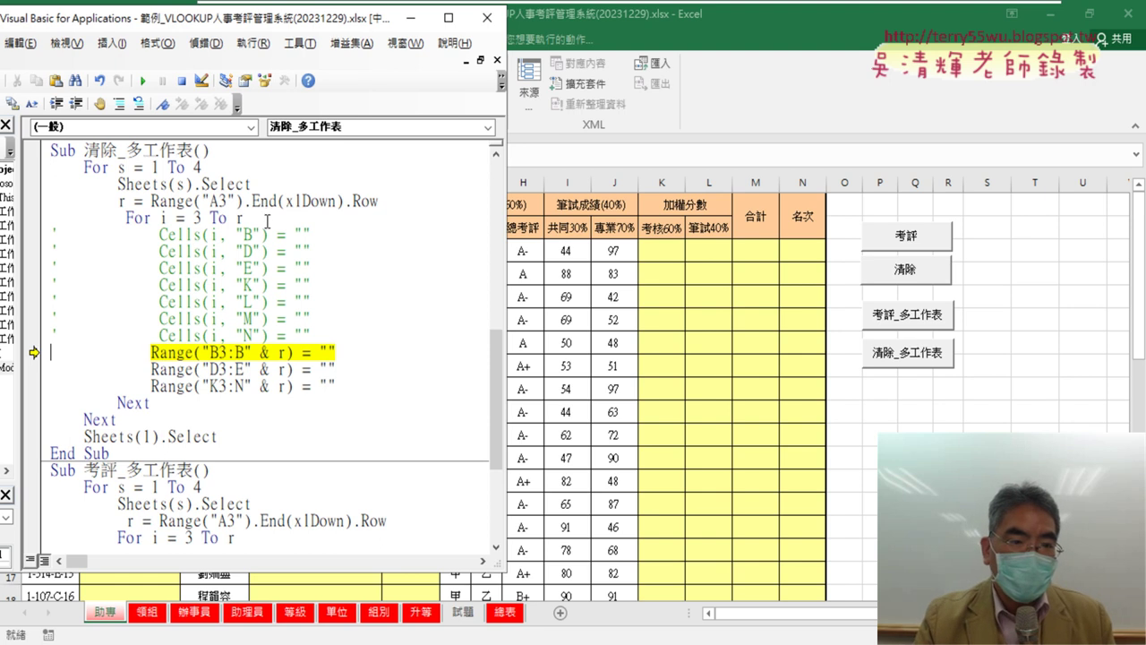
pyautogui.moveTo(267, 216); pyautogui.dragTo(30, 220)
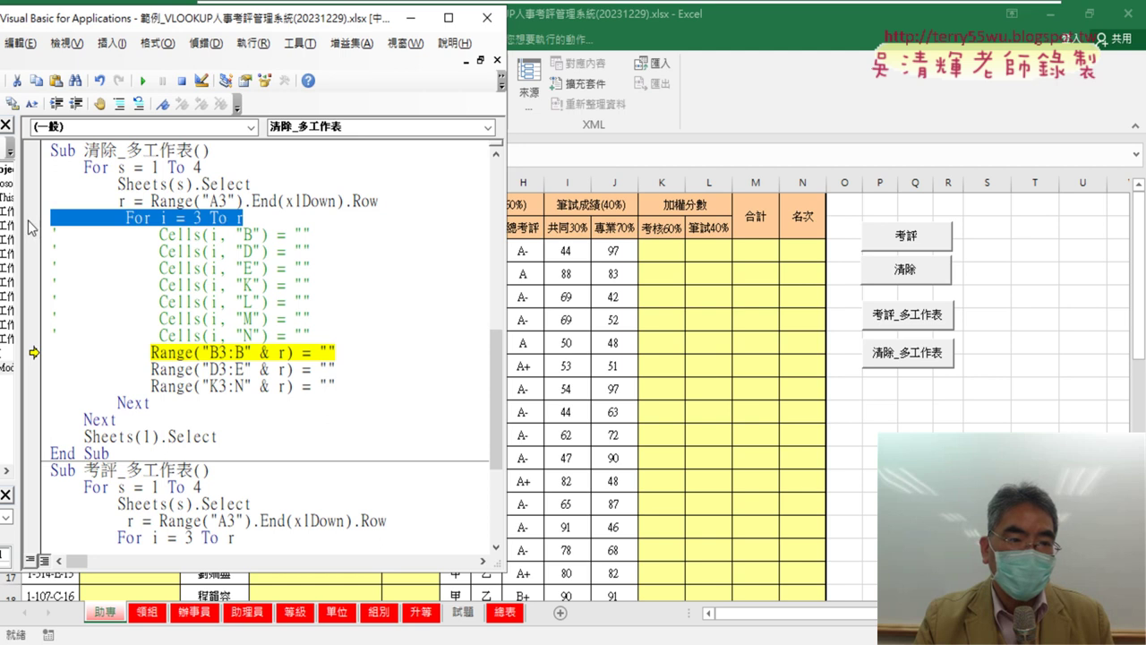
pyautogui.moveTo(203, 27); pyautogui.dragTo(261, 30)
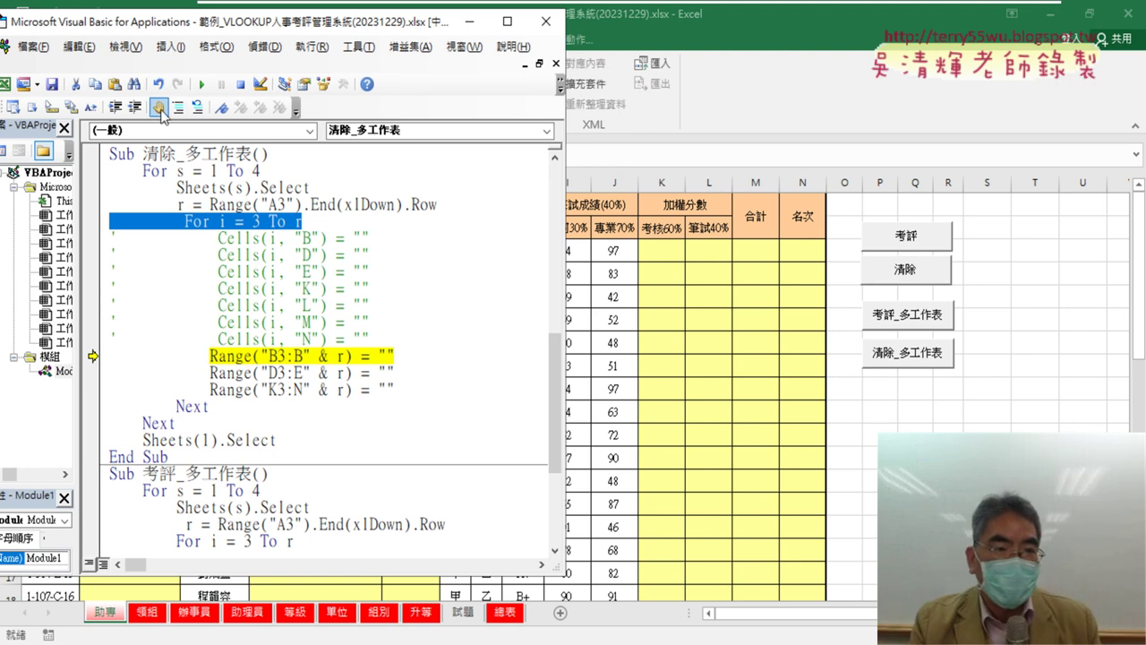
# Step: Comment out the For i = 3 To r line and the inner loop's Next line
pyautogui.click(179, 108)
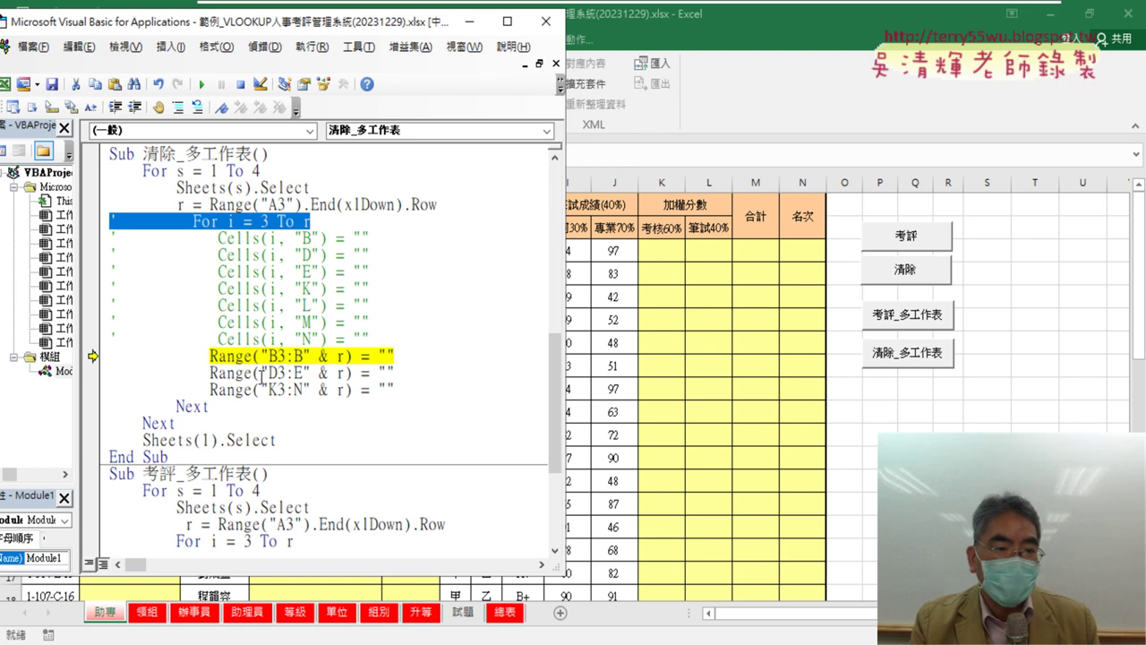
pyautogui.moveTo(222, 409); pyautogui.dragTo(108, 408)
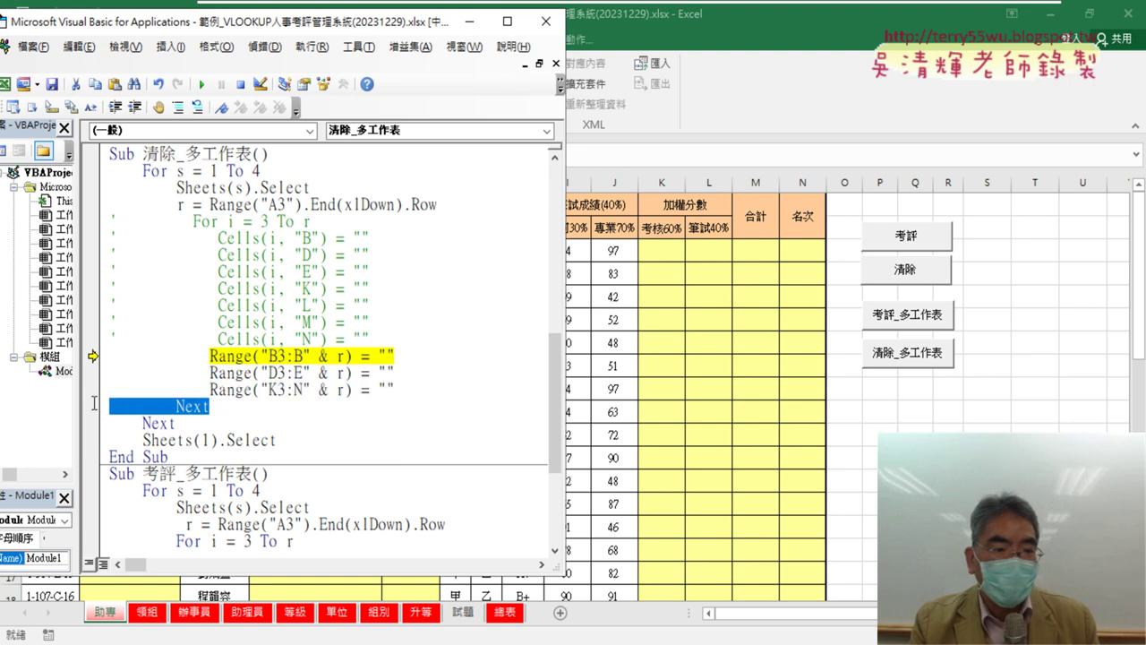
pyautogui.click(180, 103)
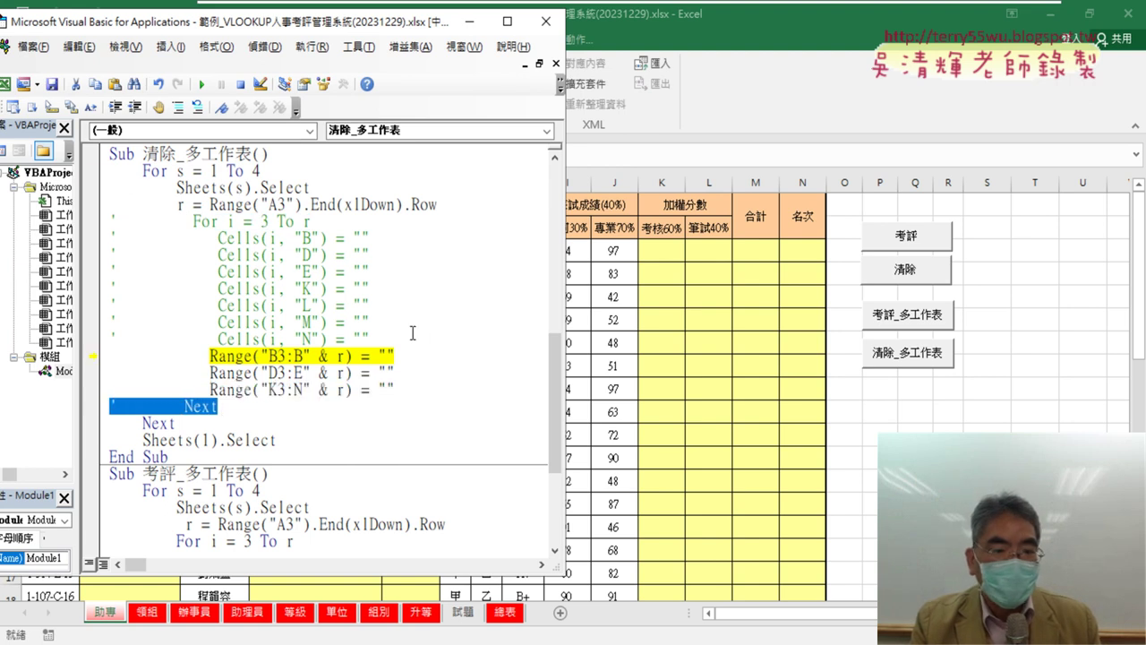
pyautogui.moveTo(411, 336); pyautogui.dragTo(107, 237)
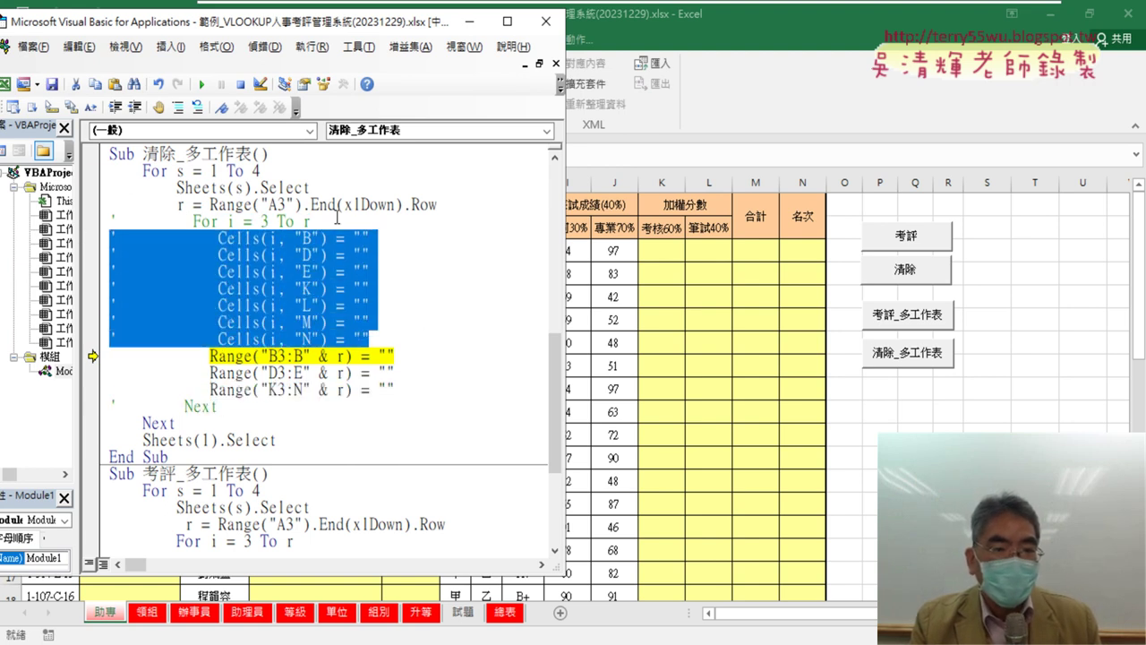
pyautogui.moveTo(339, 220); pyautogui.dragTo(86, 217)
pyautogui.moveTo(222, 412); pyautogui.dragTo(100, 410)
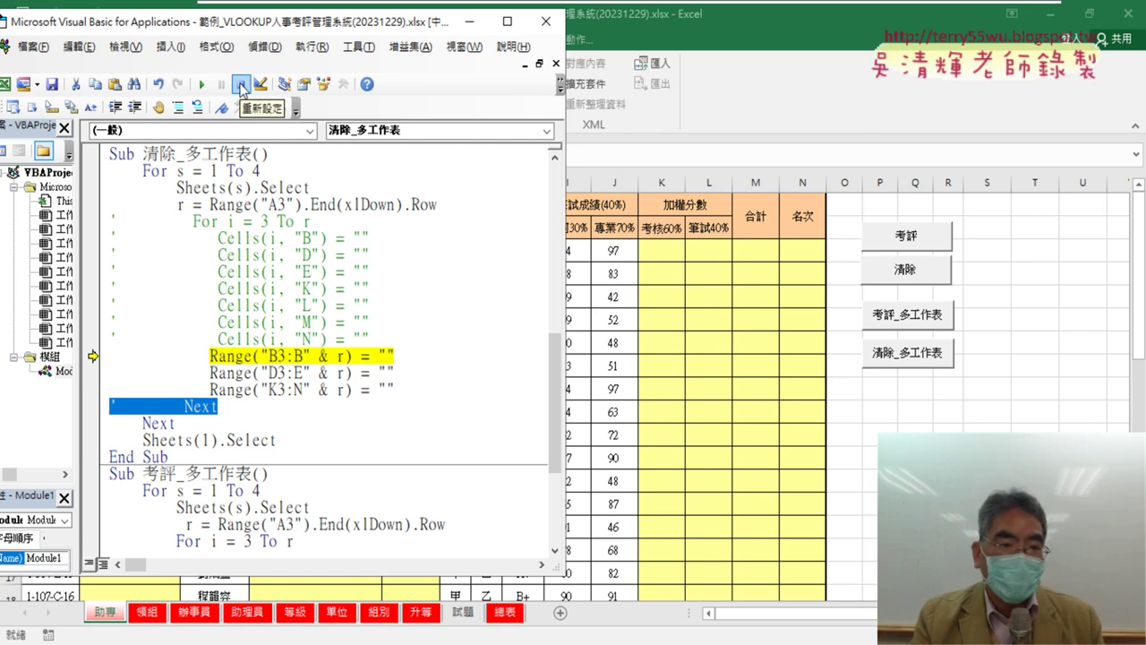
# Step: Stop the debugger and move the three Range lines below the commented Next, fixing indentation
pyautogui.click(240, 86)
pyautogui.moveTo(385, 340)
pyautogui.mouseDown()
pyautogui.moveTo(96, 233)
pyautogui.moveTo(96, 220)
pyautogui.mouseUp()
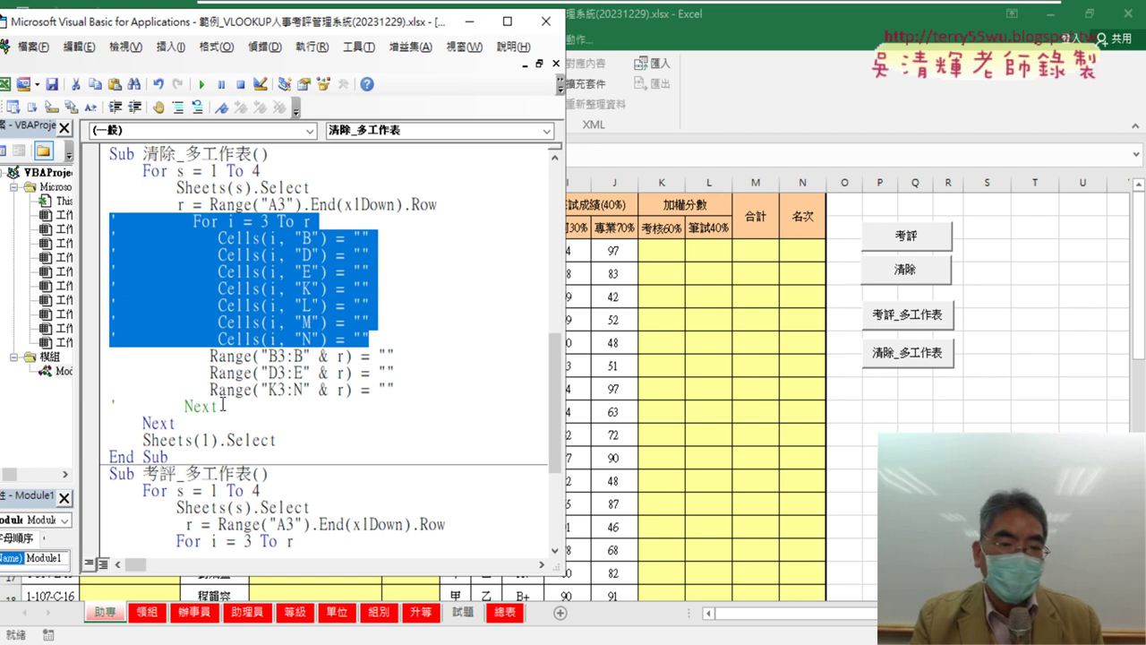
pyautogui.moveTo(222, 405); pyautogui.dragTo(109, 406)
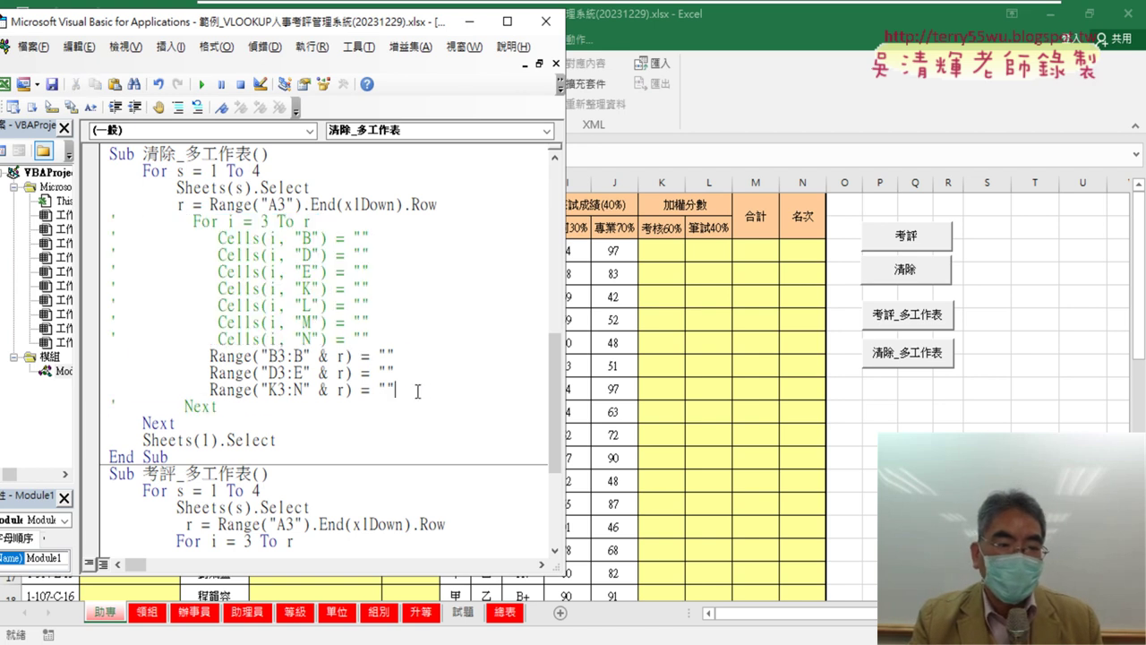
pyautogui.moveTo(395, 389); pyautogui.dragTo(109, 356)
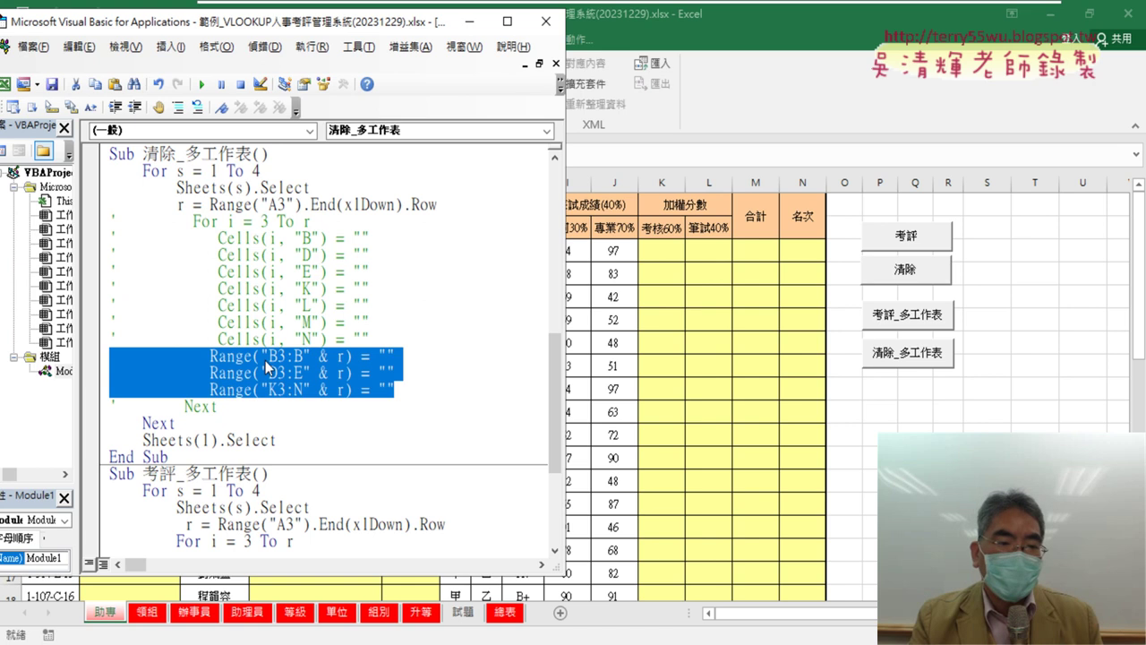
pyautogui.moveTo(266, 367); pyautogui.dragTo(245, 405)
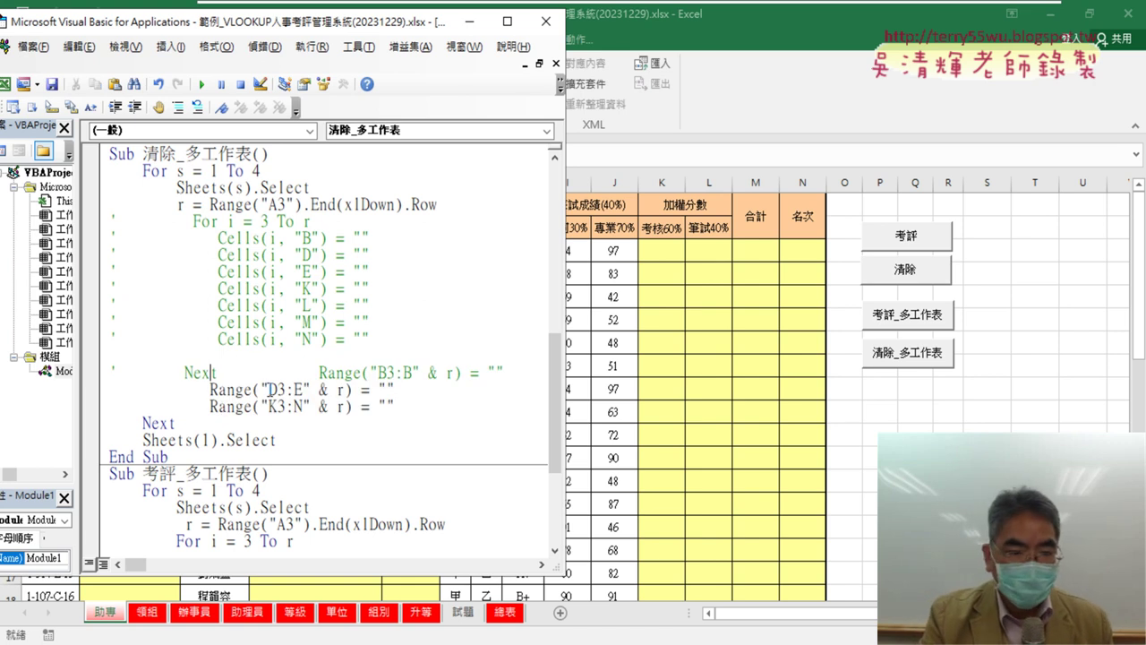
pyautogui.click(218, 372)
pyautogui.press('Return')
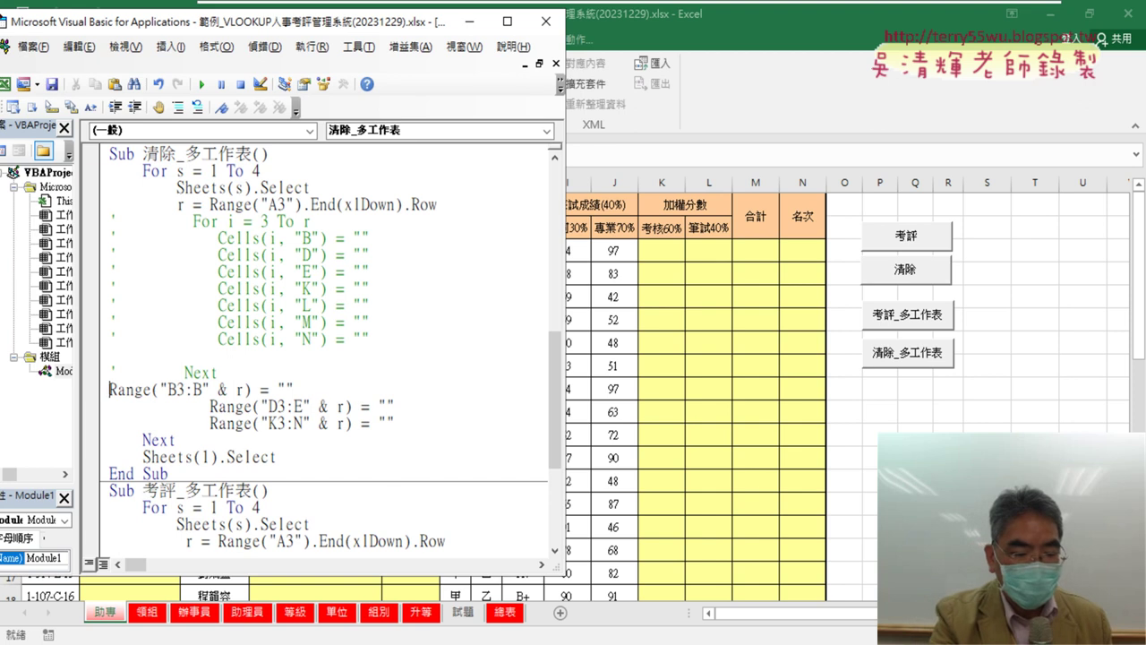
pyautogui.press('Tab')
pyautogui.press('Tab')
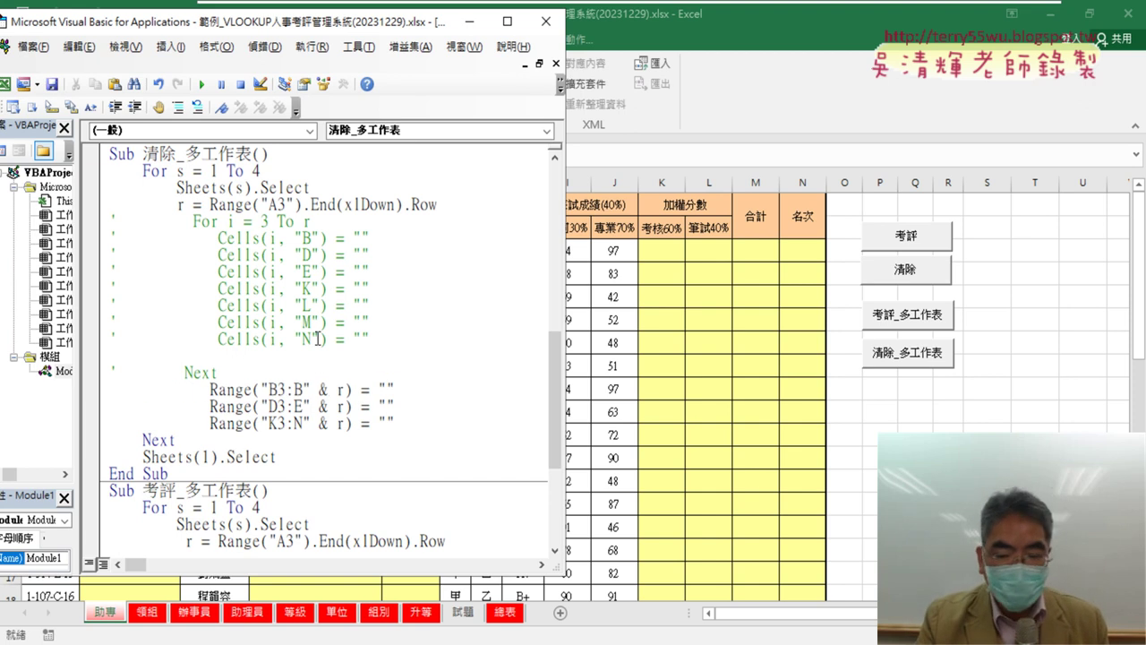
pyautogui.press('Delete')
pyautogui.moveTo(266, 351); pyautogui.dragTo(99, 230)
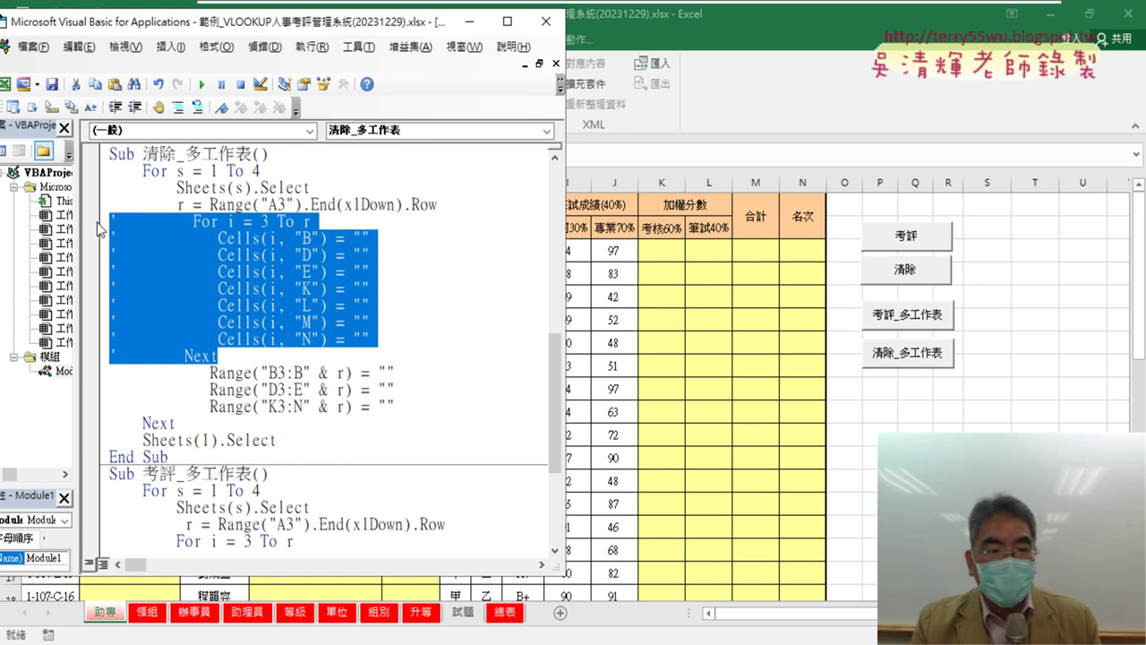
pyautogui.moveTo(397, 406); pyautogui.dragTo(70, 372)
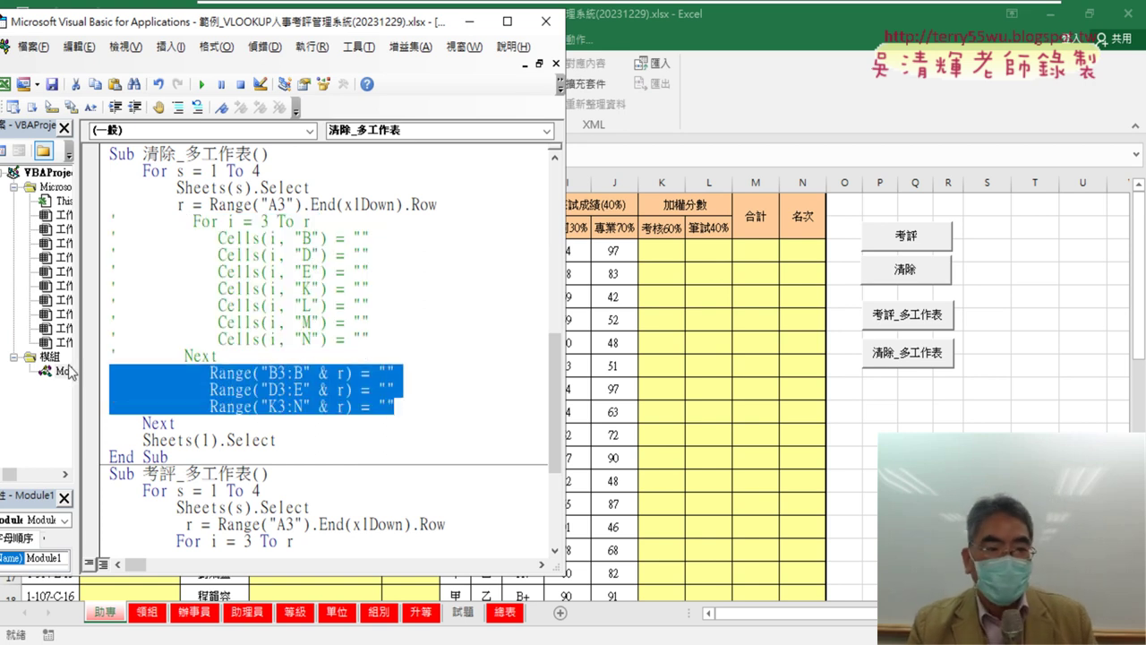
# Step: Run 考評_多工作表 then 清除_多工作表 on the worksheet to test the revised clear
pyautogui.click(906, 432)
pyautogui.click(922, 320)
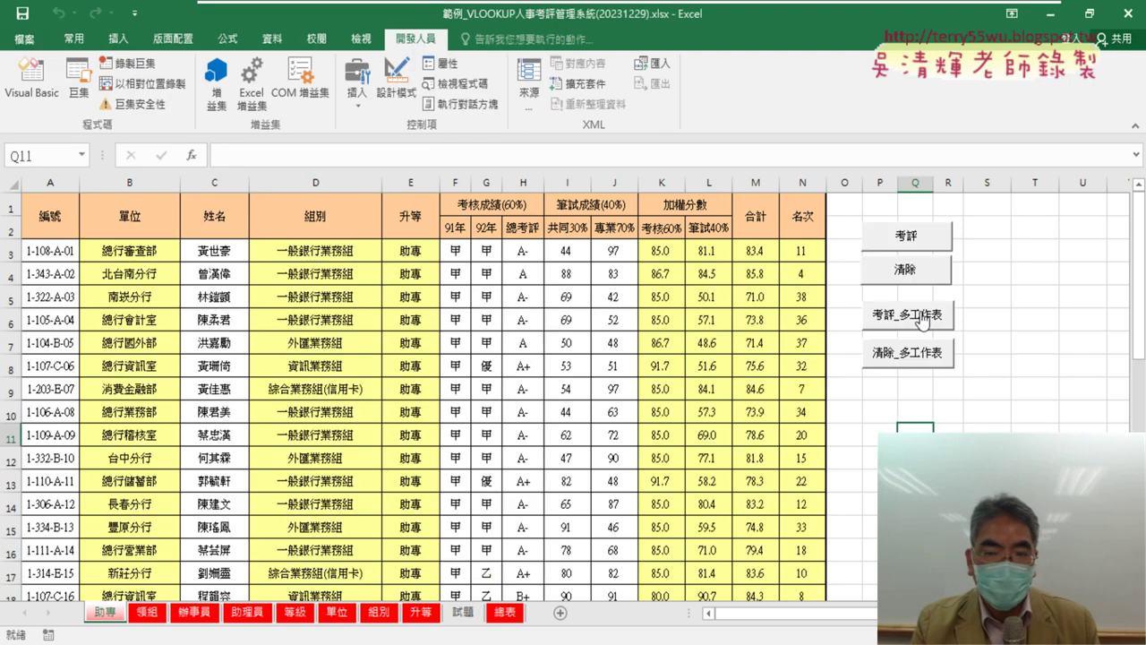
pyautogui.click(913, 357)
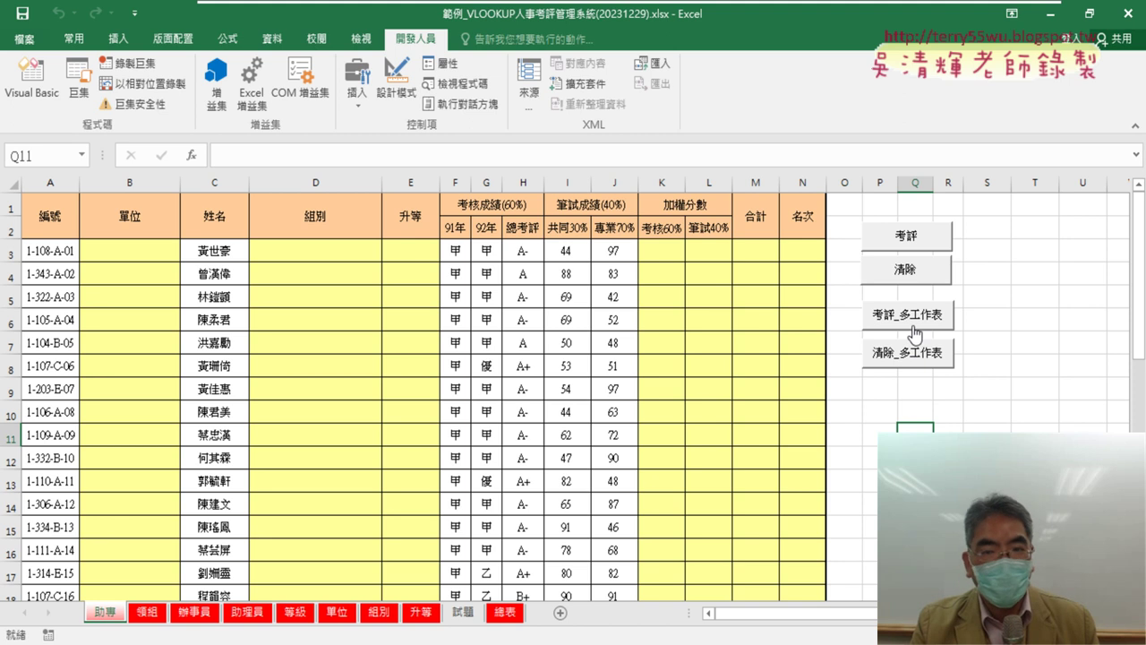
pyautogui.click(913, 324)
pyautogui.click(913, 362)
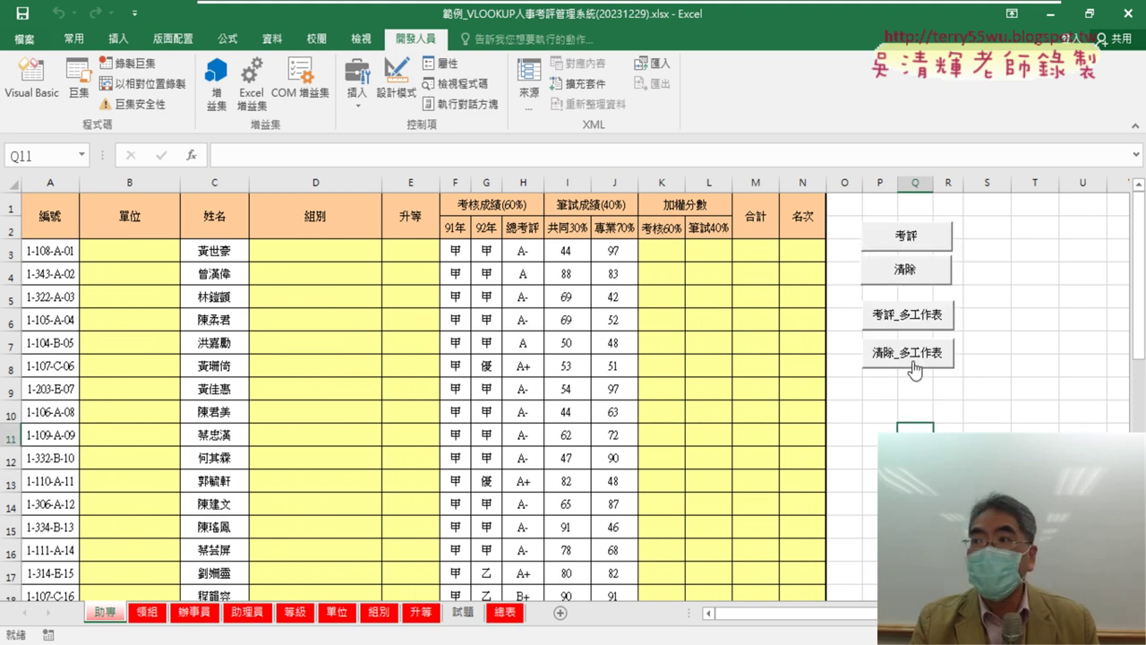
pyautogui.click(910, 318)
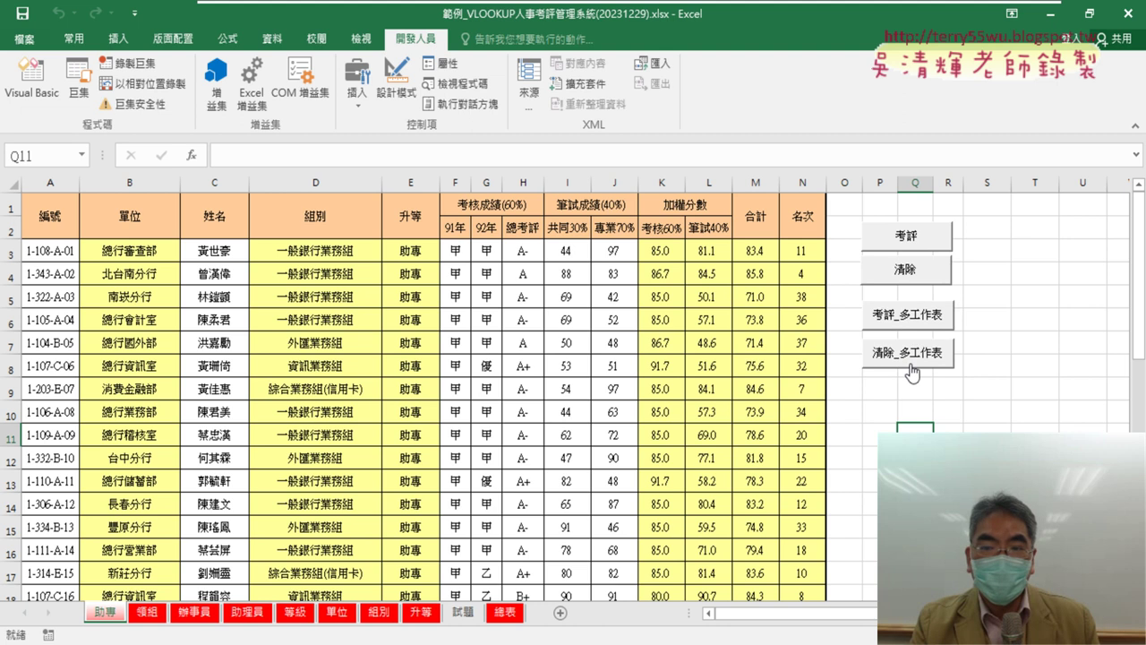
pyautogui.click(915, 363)
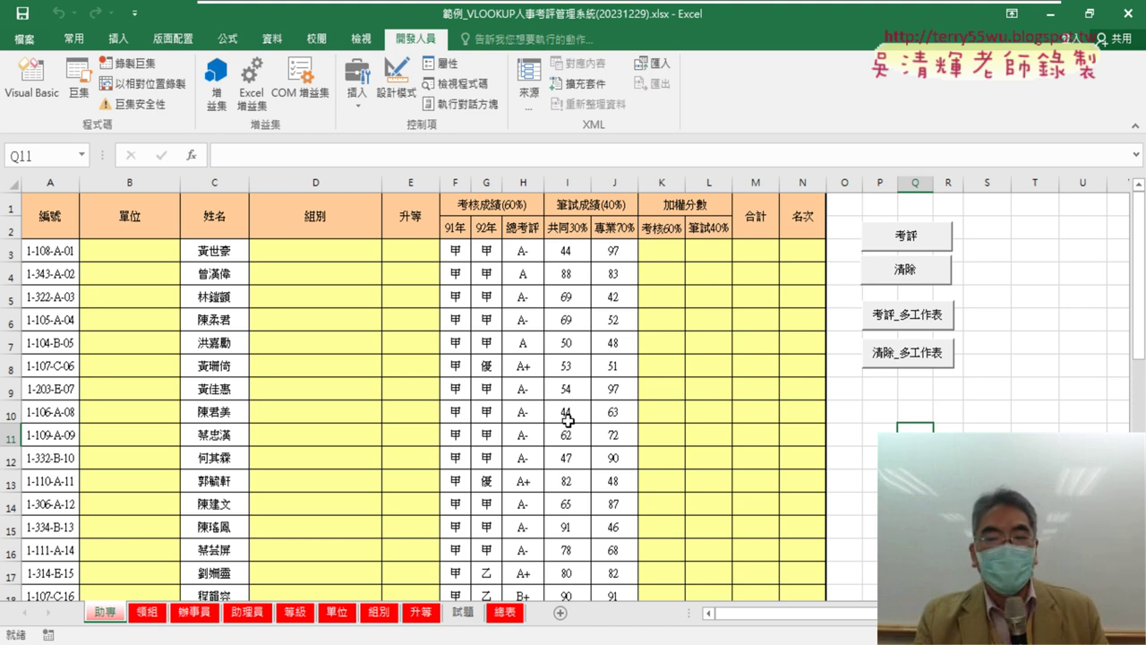
pyautogui.click(881, 324)
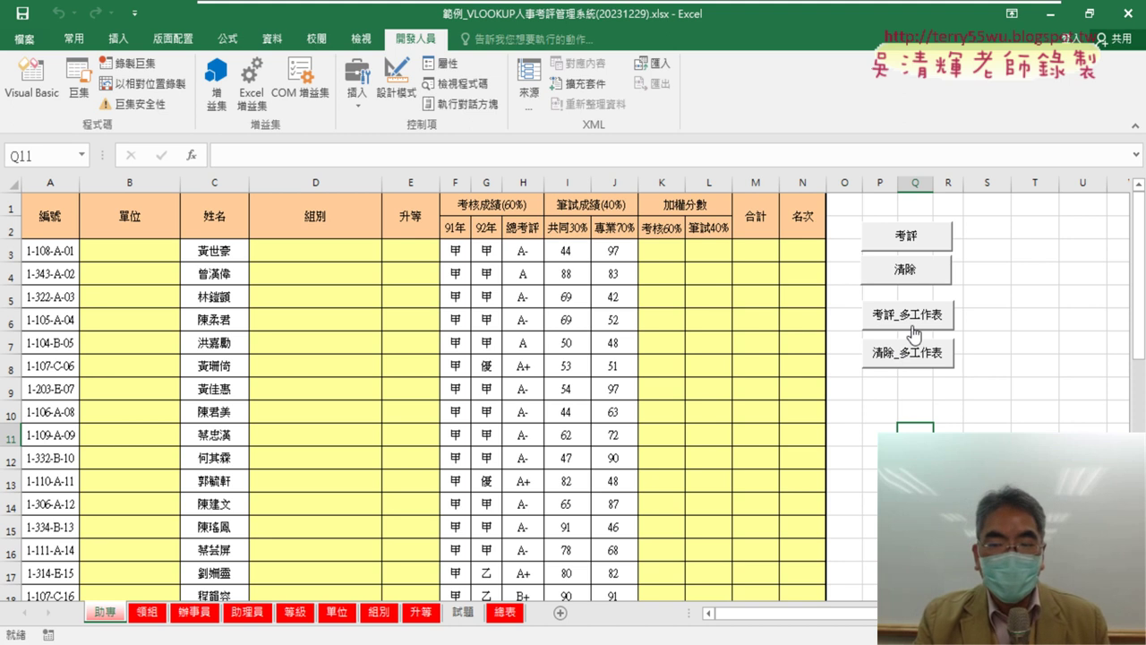
pyautogui.click(913, 329)
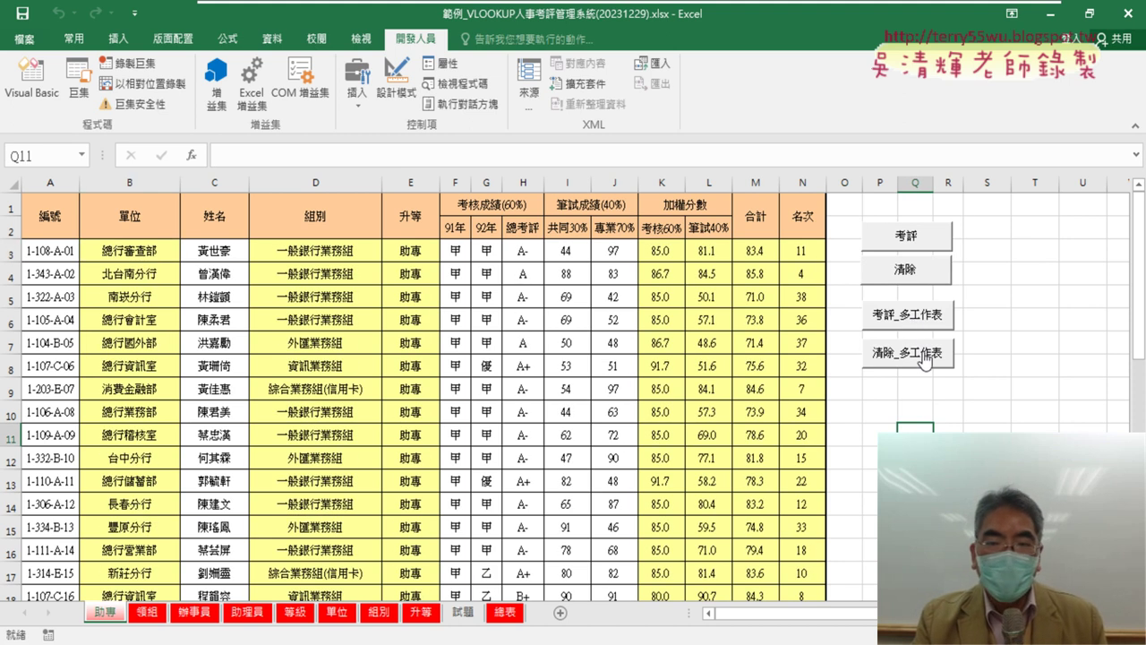
pyautogui.click(925, 360)
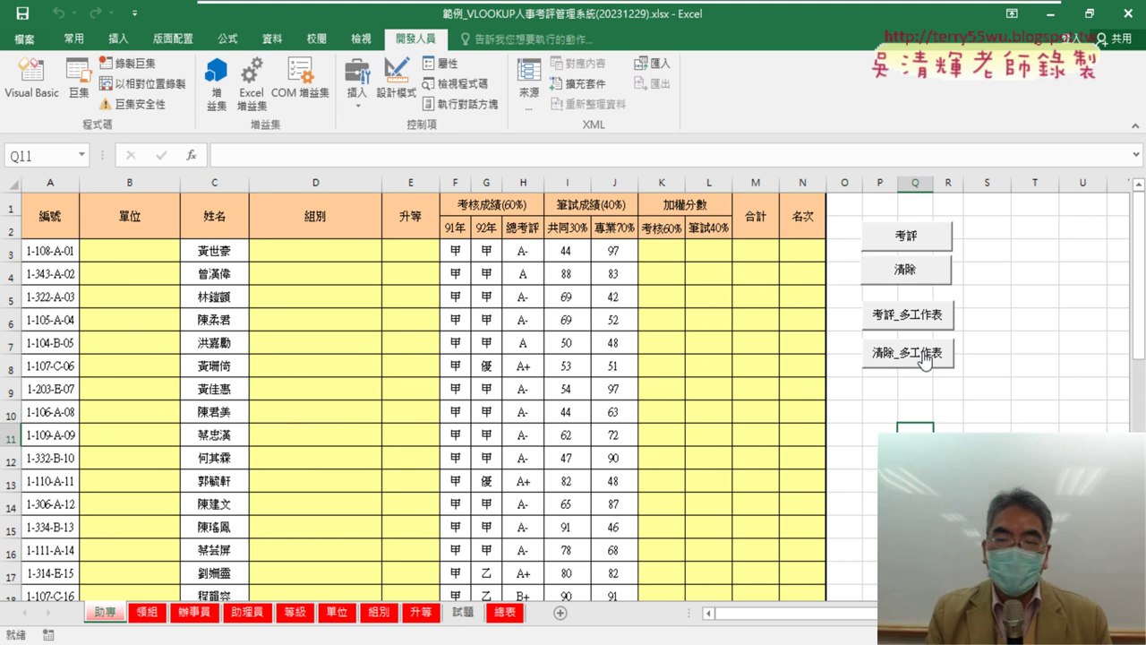
pyautogui.click(928, 322)
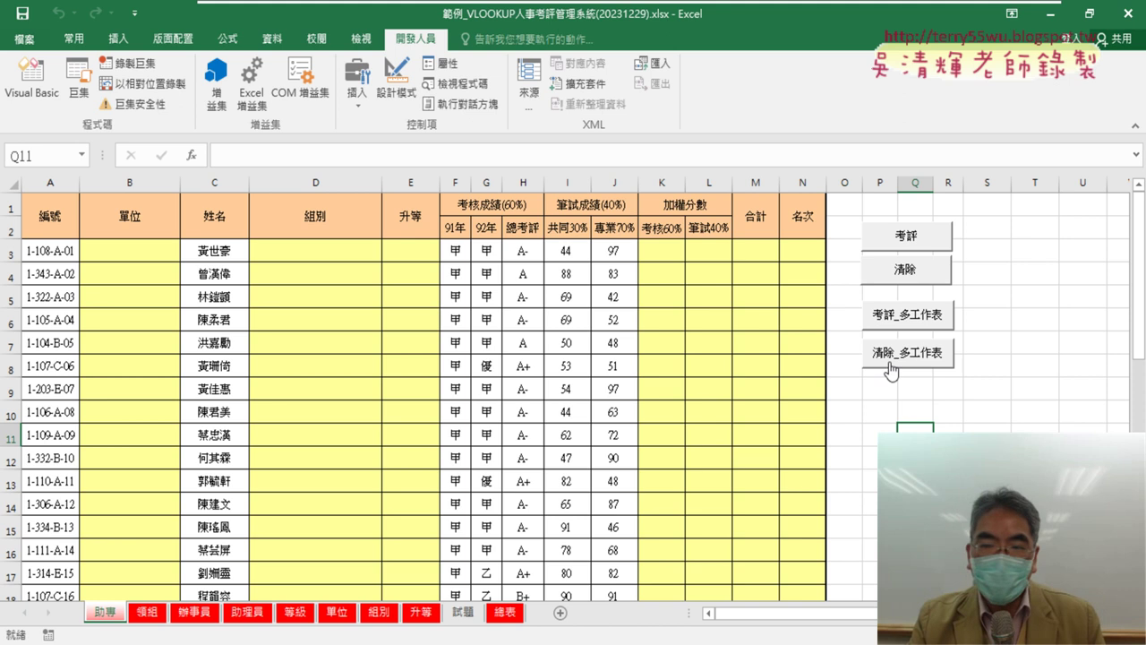
pyautogui.click(904, 319)
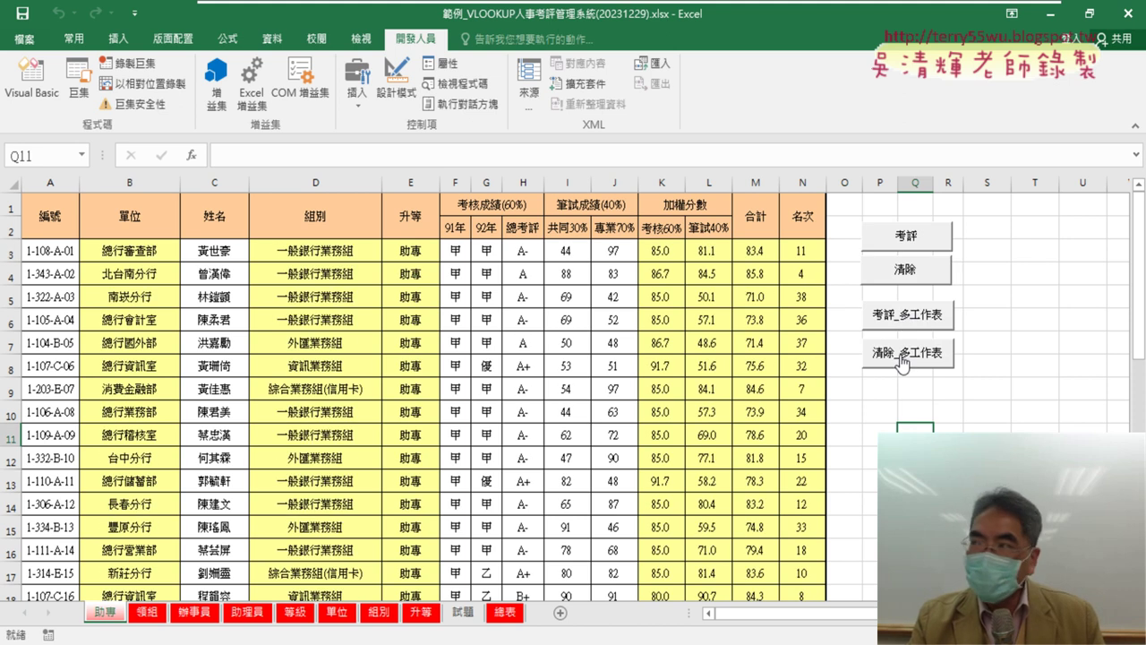
pyautogui.click(902, 358)
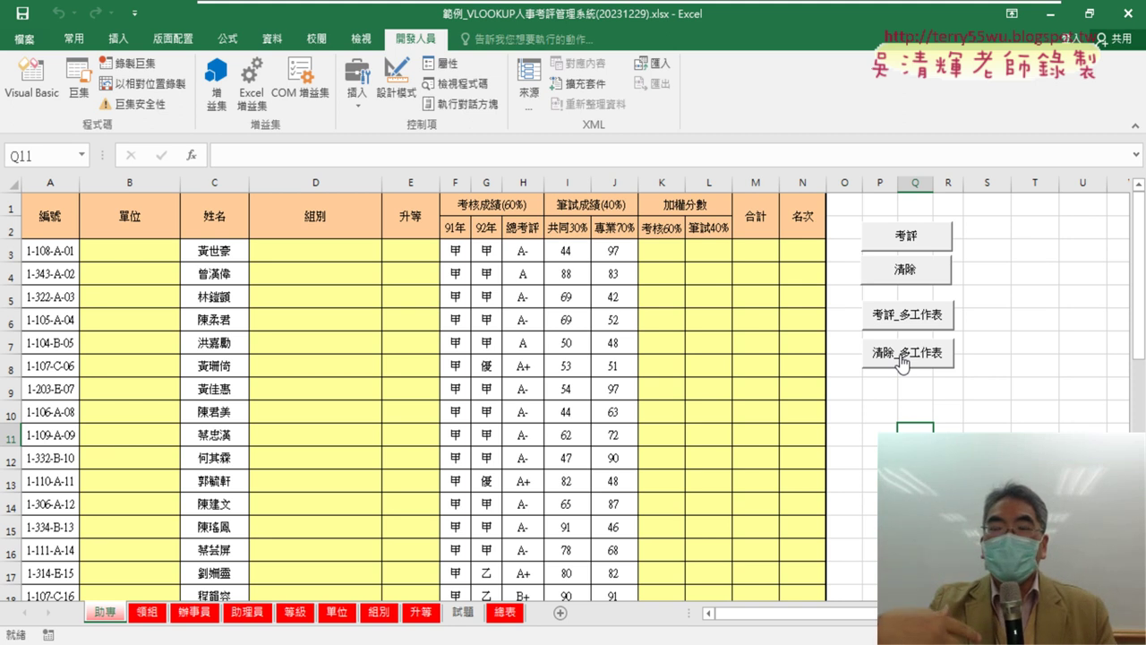
pyautogui.click(894, 320)
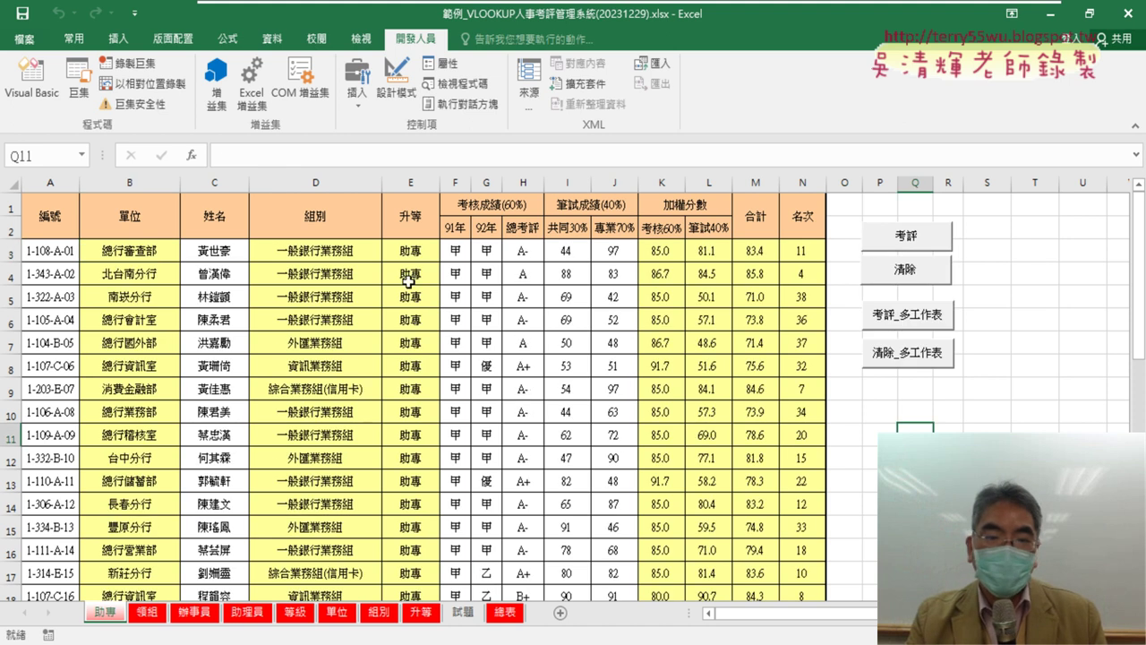
pyautogui.click(908, 369)
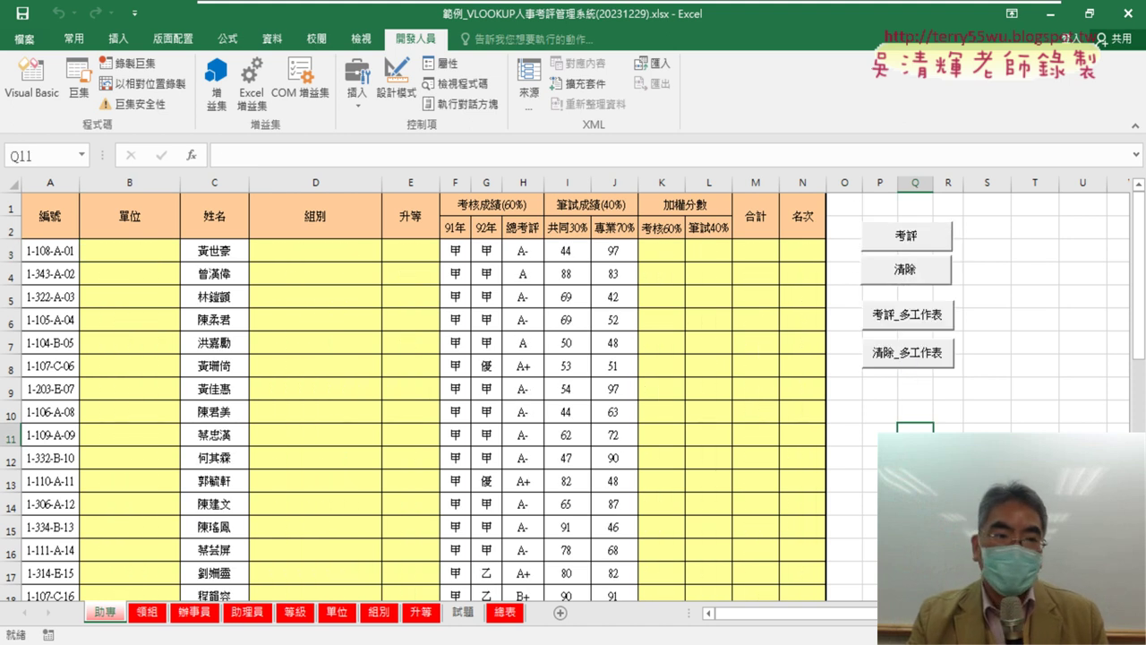
# Step: Insert Application.ScreenUpdating = False as the first line of Sub 清除_多工作表()
pyautogui.click(31, 79)
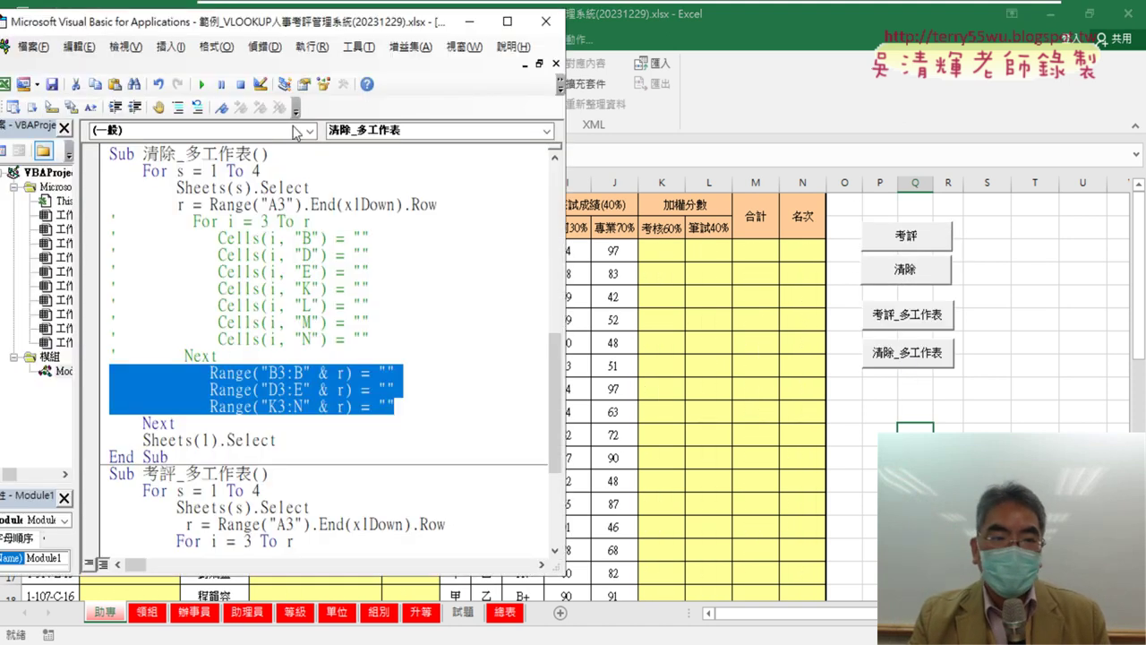
pyautogui.moveTo(296, 20); pyautogui.dragTo(480, 19)
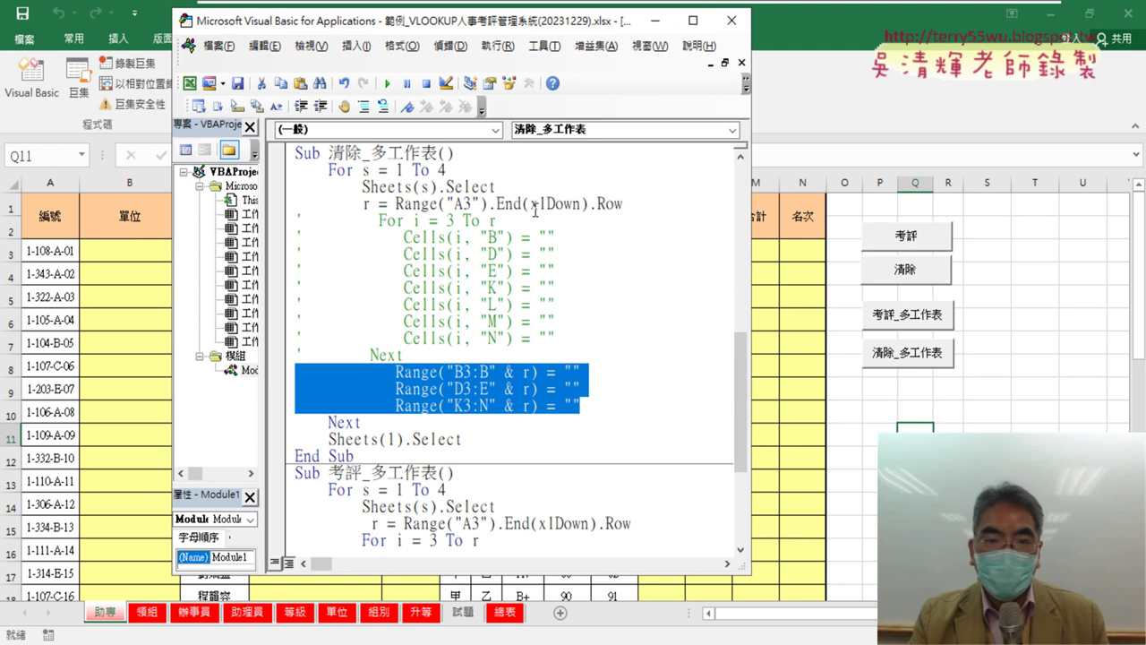
pyautogui.click(479, 154)
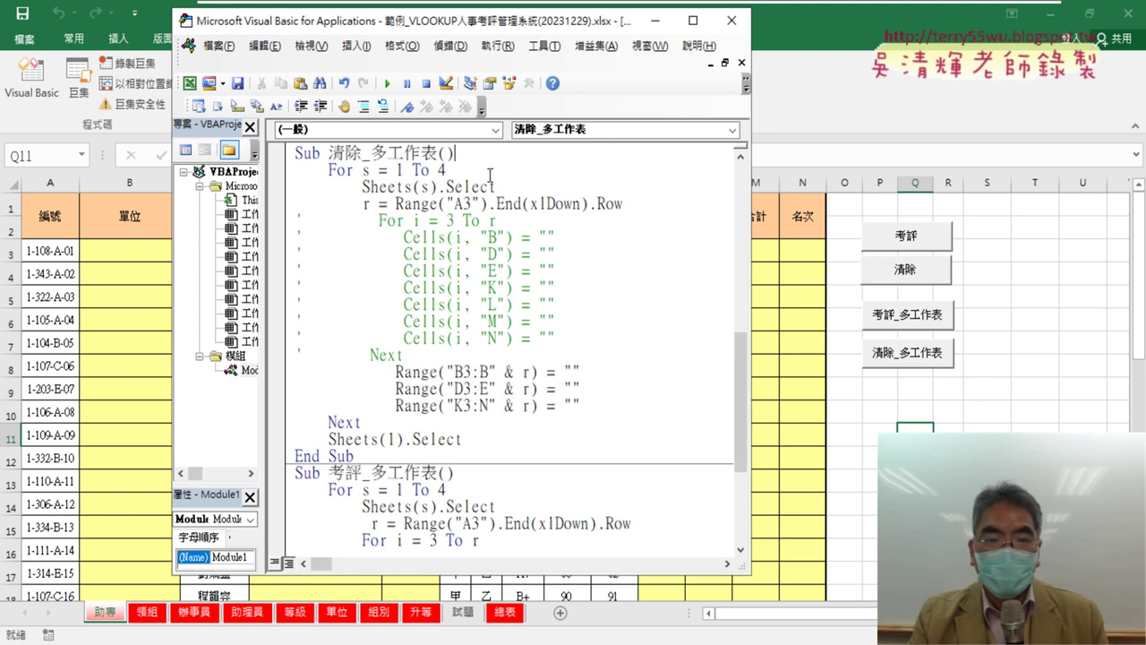
pyautogui.press('Return')
pyautogui.press('Tab')
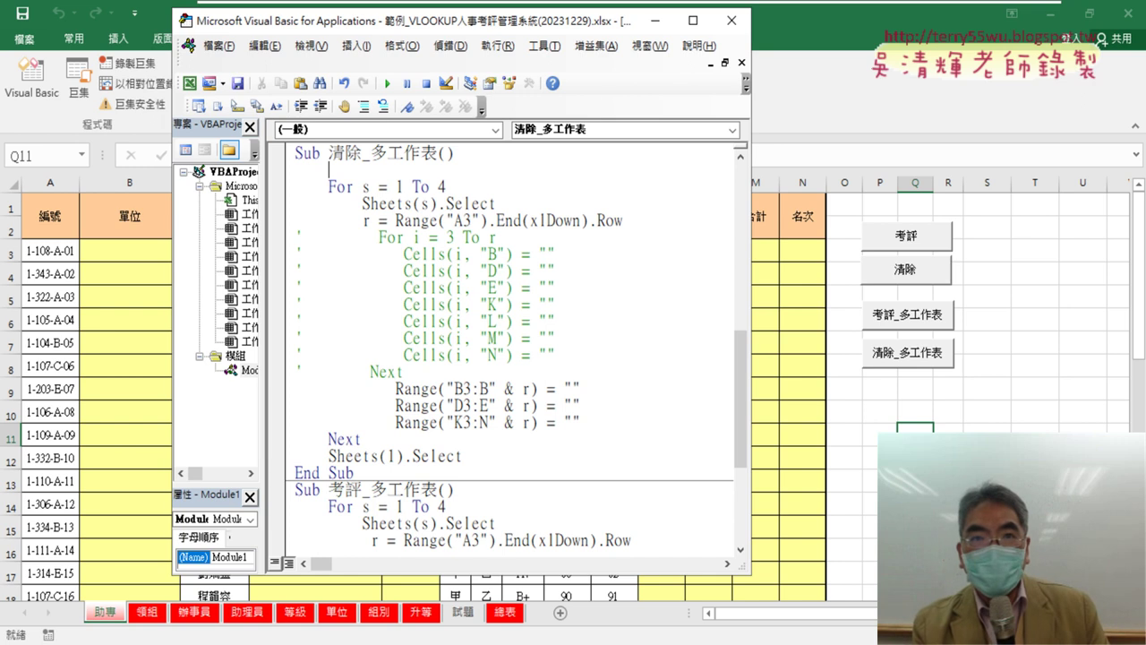
pyautogui.write('a')
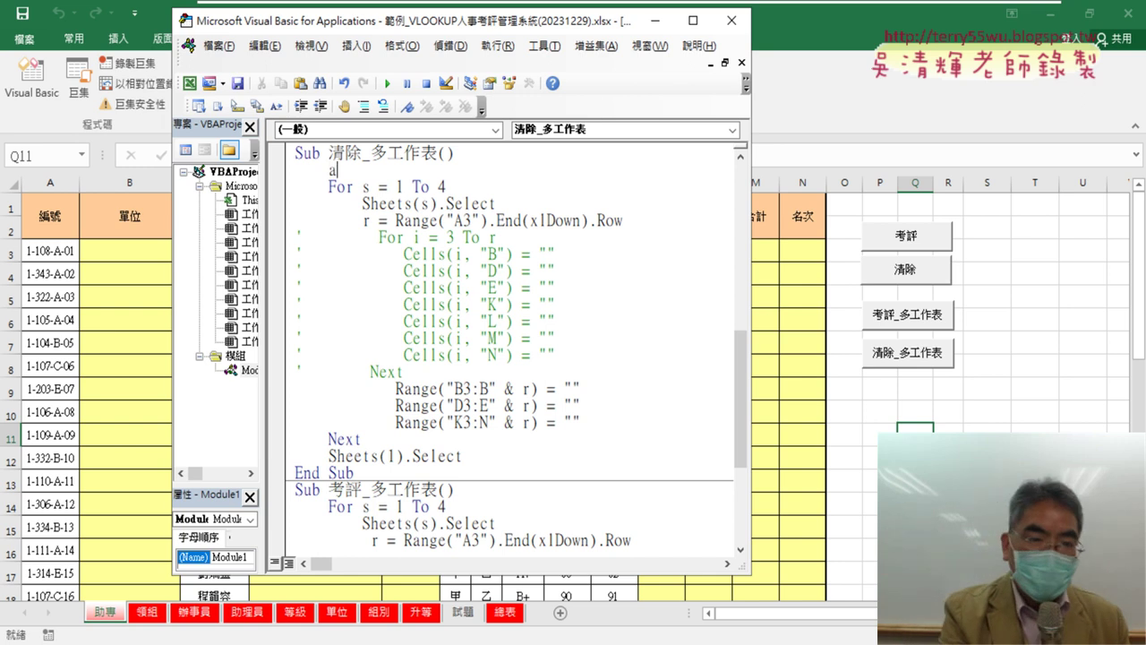
pyautogui.write('pp')
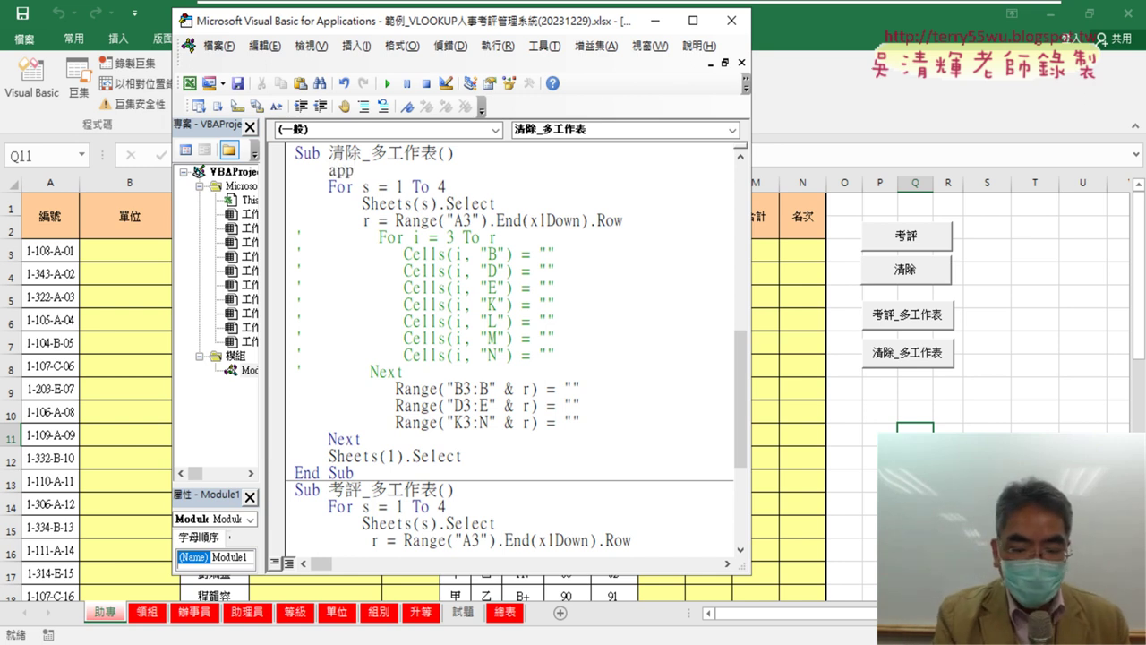
pyautogui.write('licat')
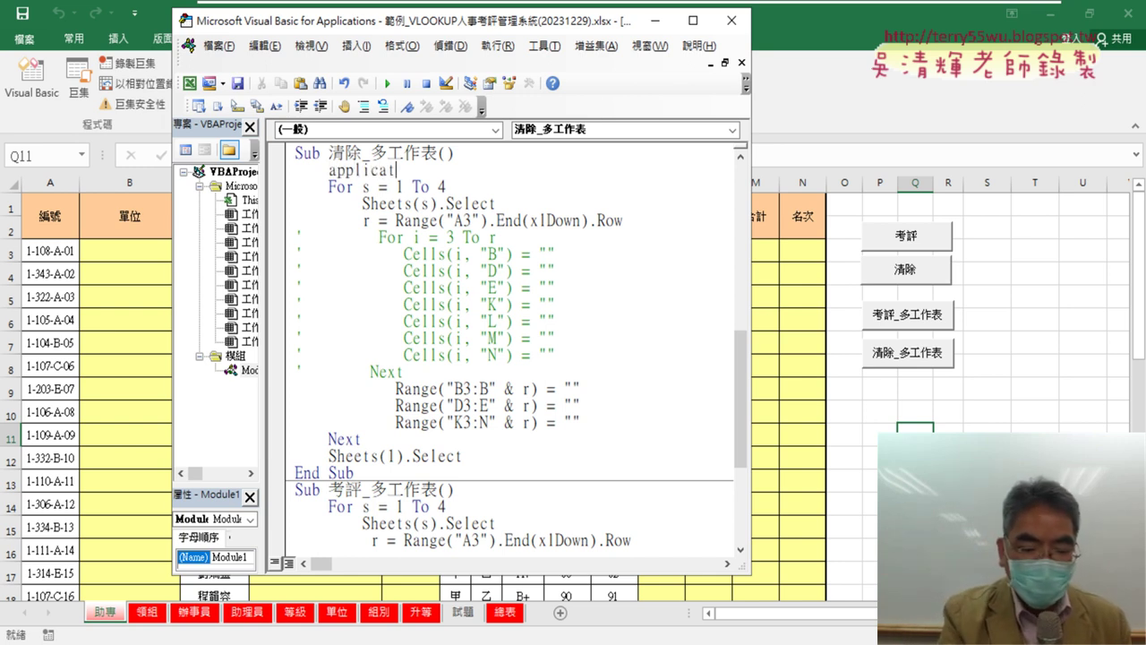
pyautogui.write('ion')
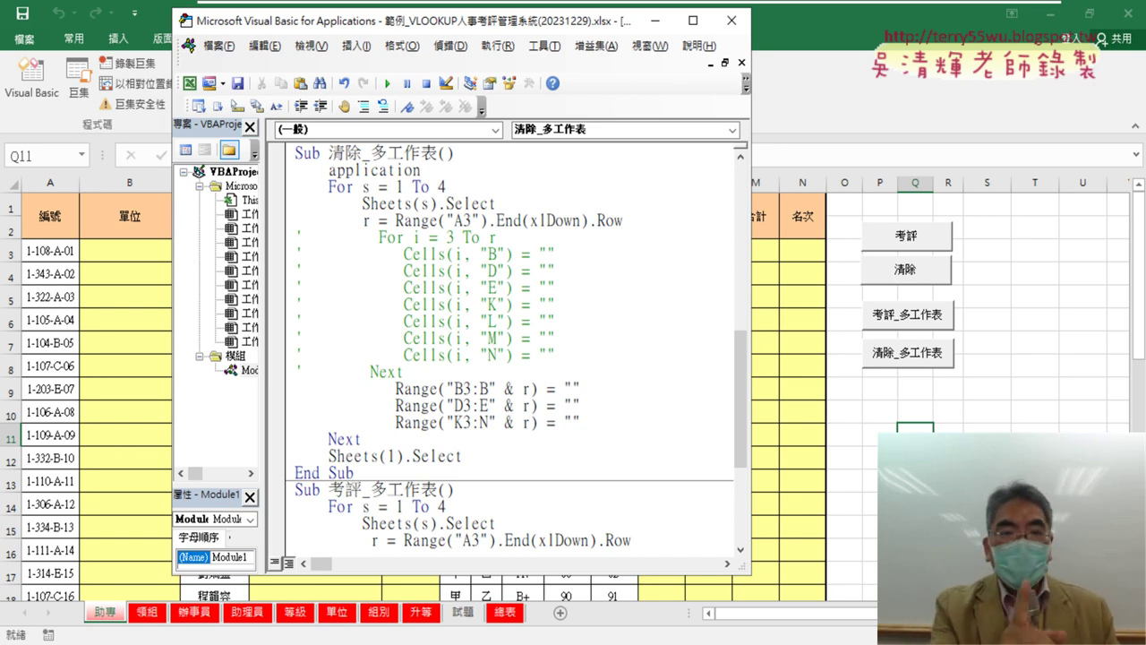
pyautogui.write('.')
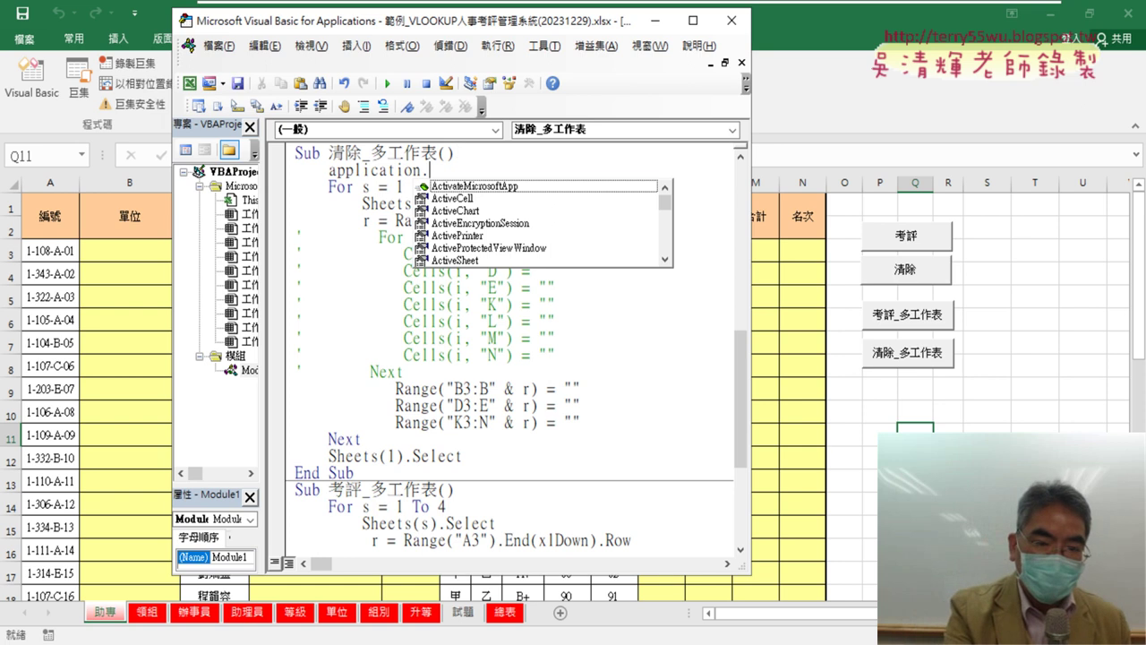
pyautogui.write('s')
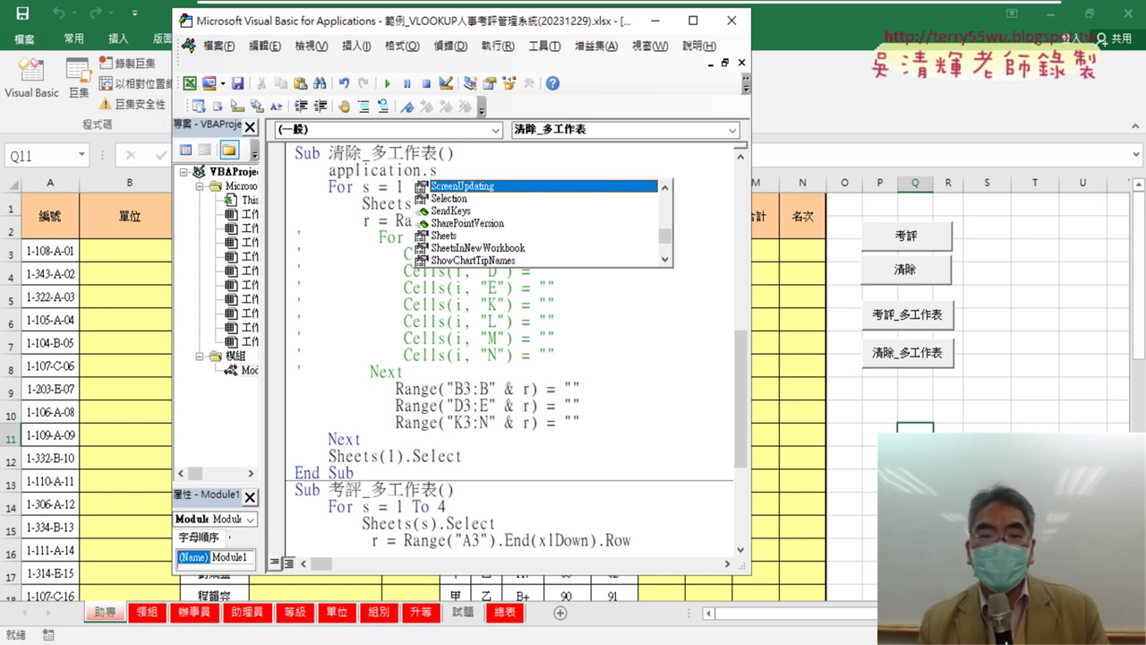
pyautogui.press('space')
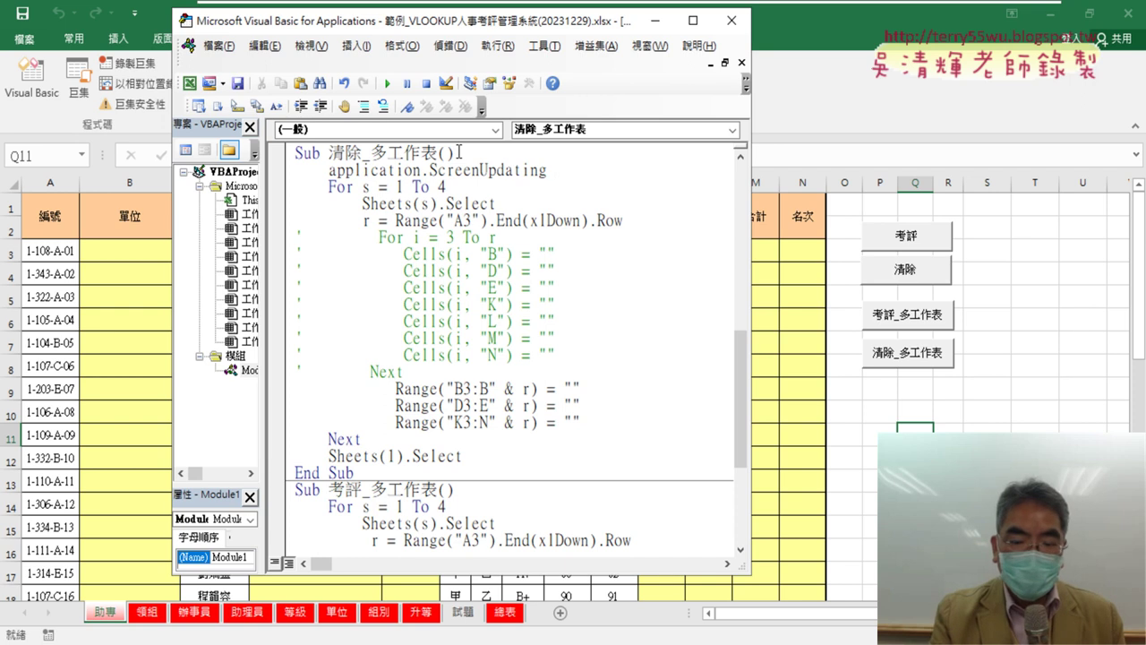
pyautogui.write(' =')
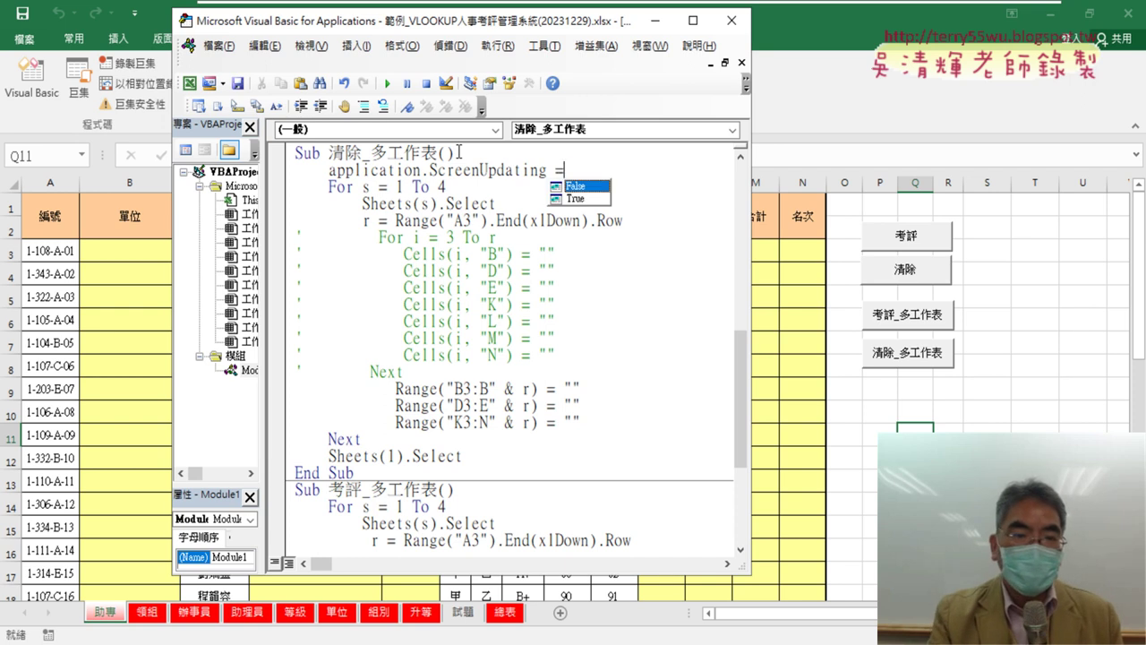
pyautogui.press('space')
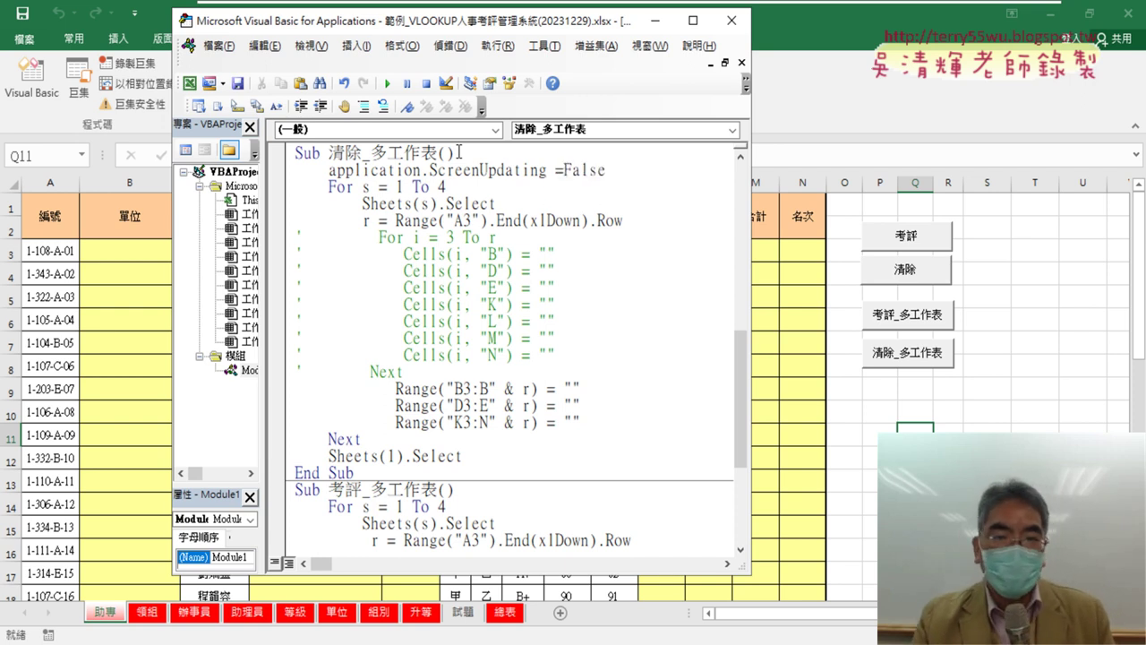
pyautogui.click(540, 326)
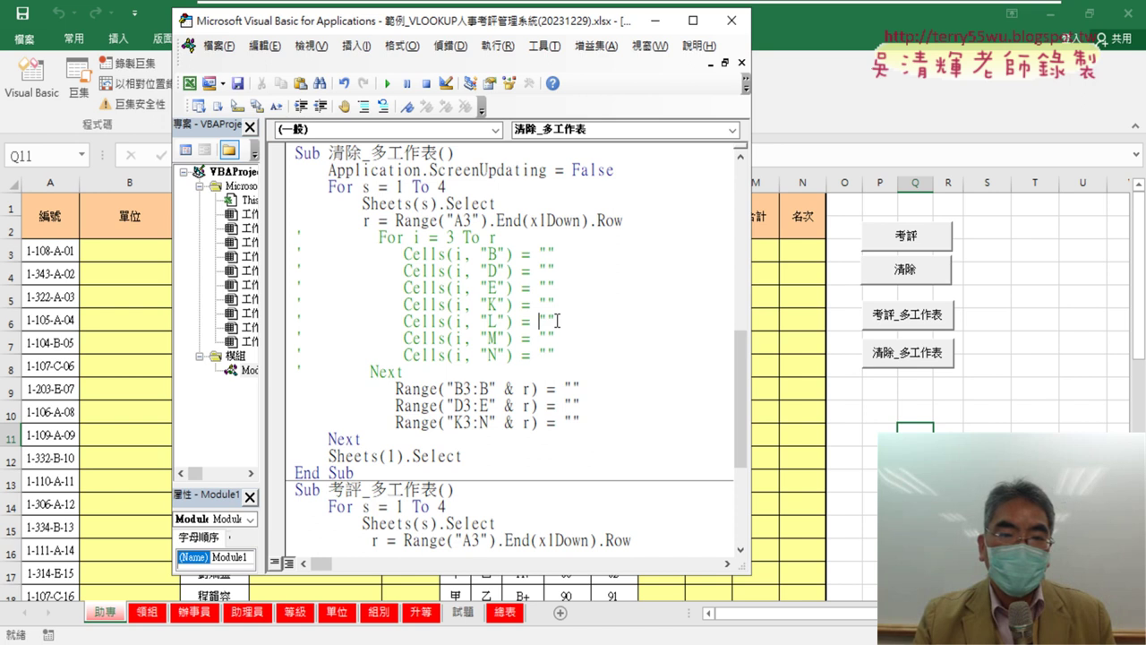
# Step: Copy the ScreenUpdating line and place the cursor after the Sub 考評_多工作表() header
pyautogui.moveTo(620, 169); pyautogui.dragTo(341, 170)
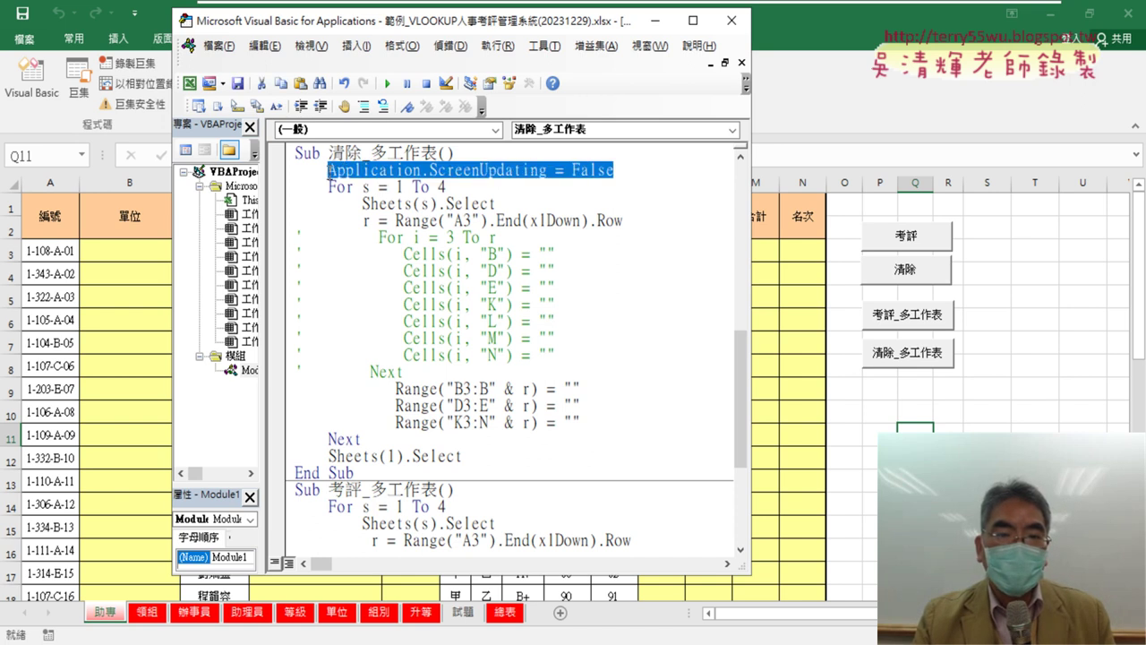
pyautogui.rightClick(374, 180)
pyautogui.click(417, 204)
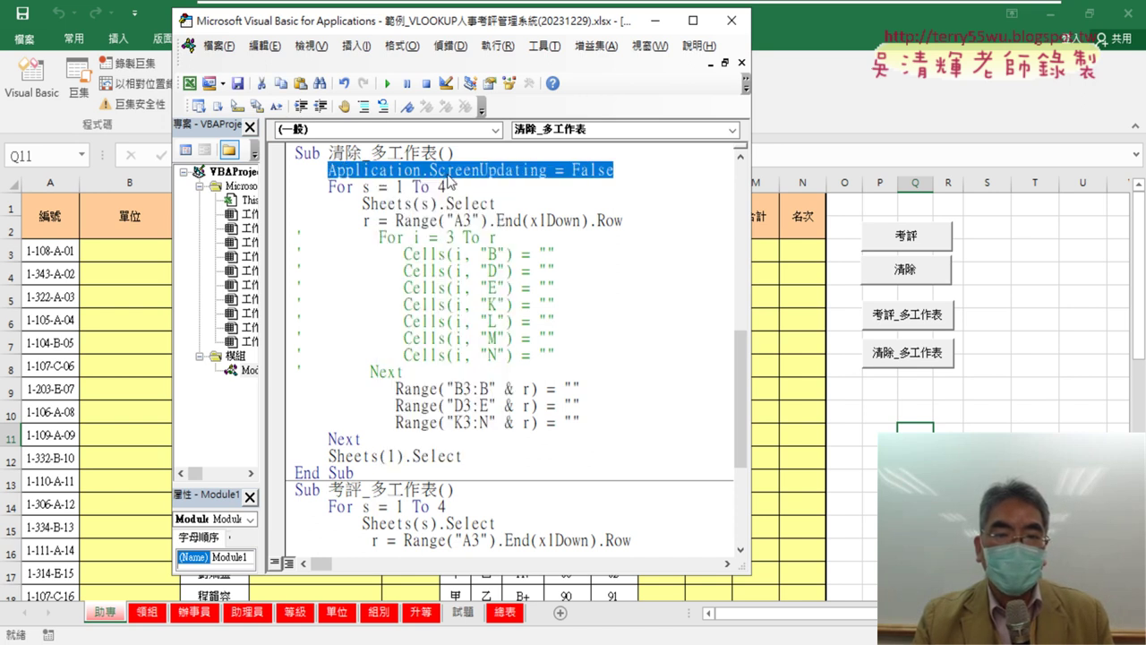
pyautogui.scroll(-1, 490, 353)
pyautogui.click(480, 438)
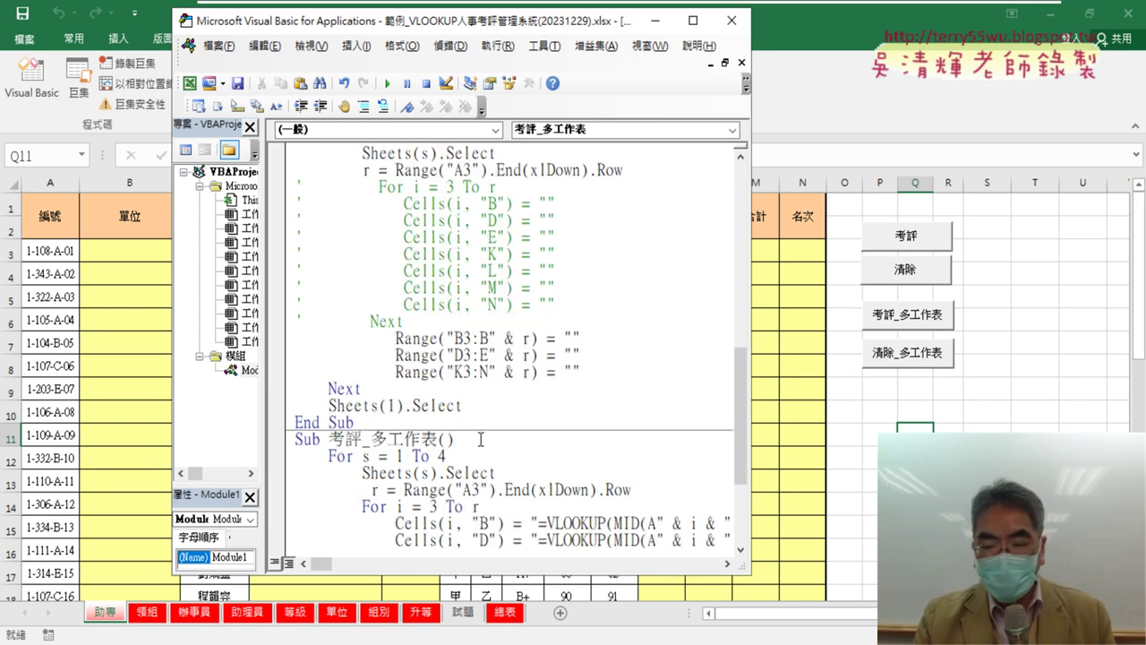
# Step: Paste Application.ScreenUpdating = False on a new line under Sub 考評_多工作表()
pyautogui.press('Return')
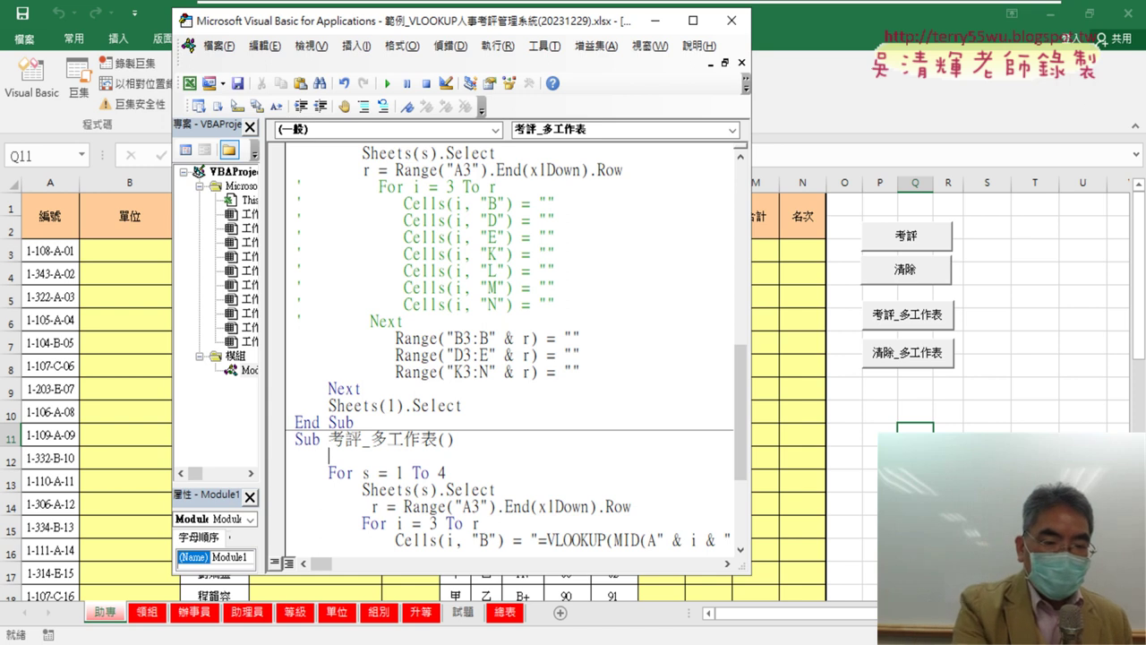
pyautogui.hotkey('ctrl', 'v')
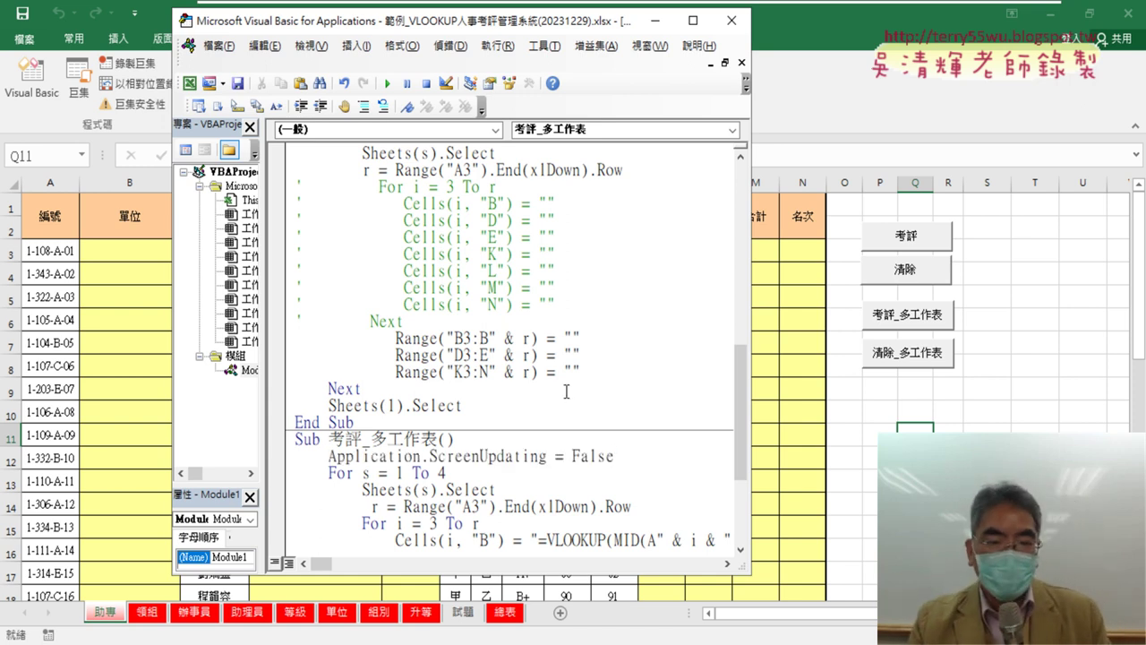
pyautogui.click(642, 377)
pyautogui.scroll(3, 712, 425)
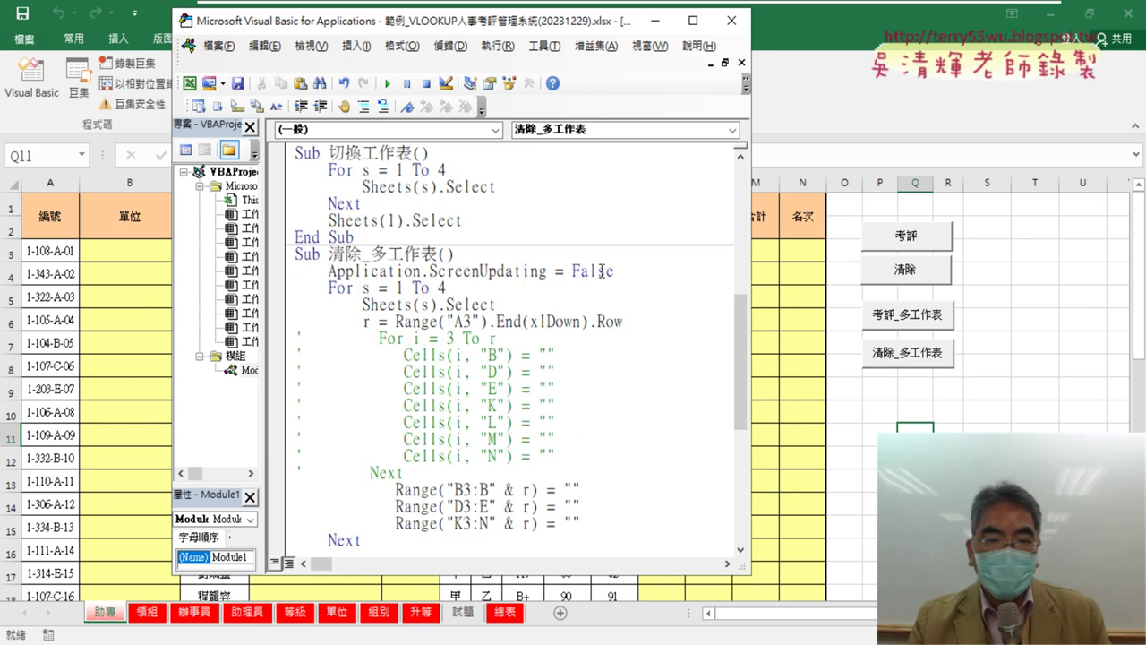
# Step: Alternate 考評_多工作表 and 清除_多工作表 four times, ending cleared, then reopen the VBA code
pyautogui.click(984, 458)
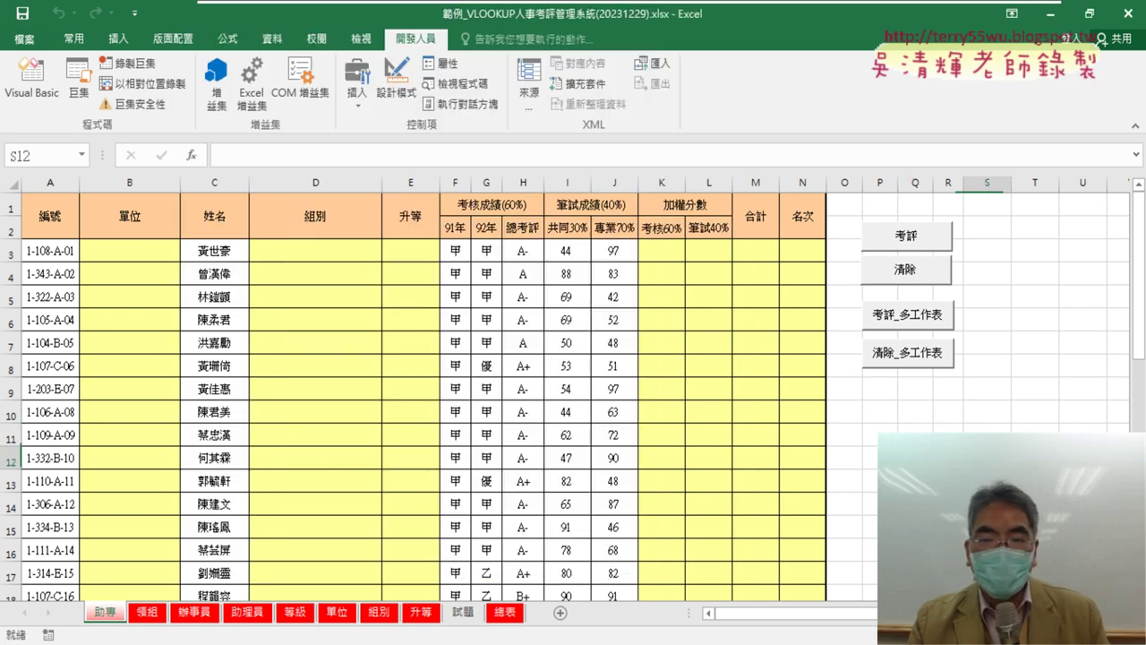
pyautogui.click(907, 317)
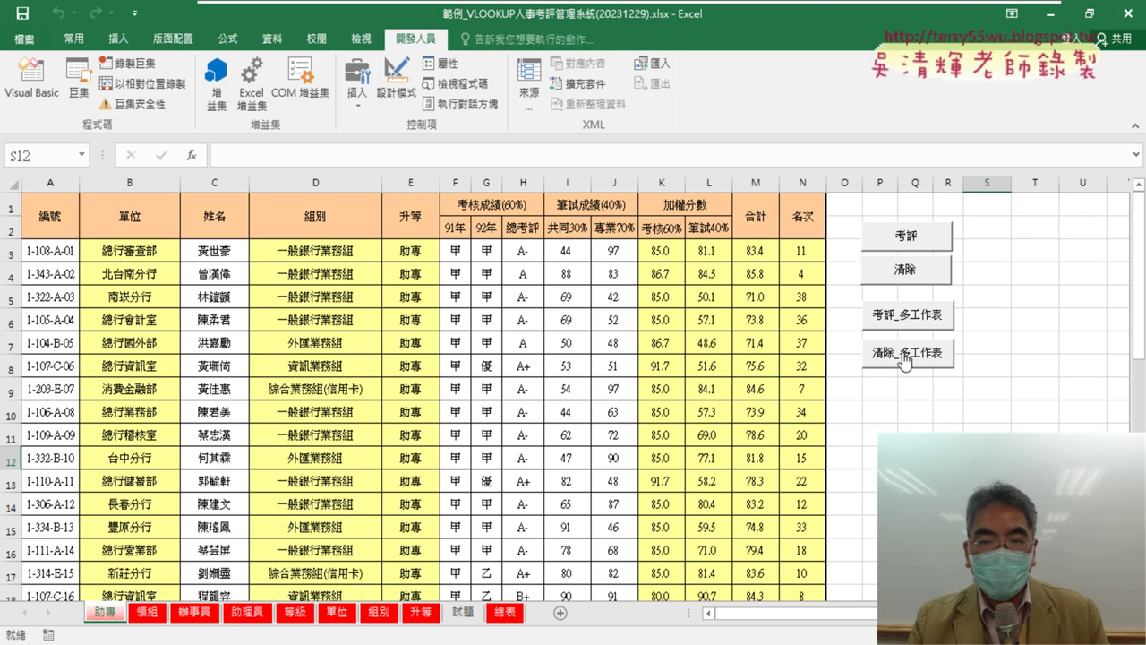
pyautogui.click(907, 354)
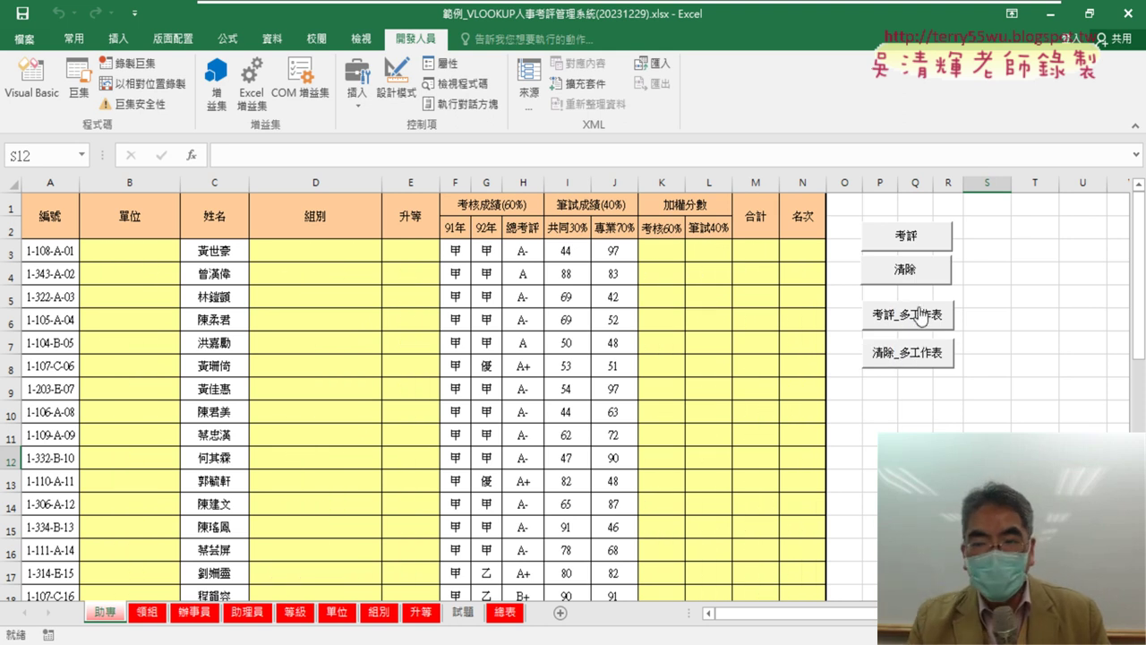
pyautogui.click(919, 318)
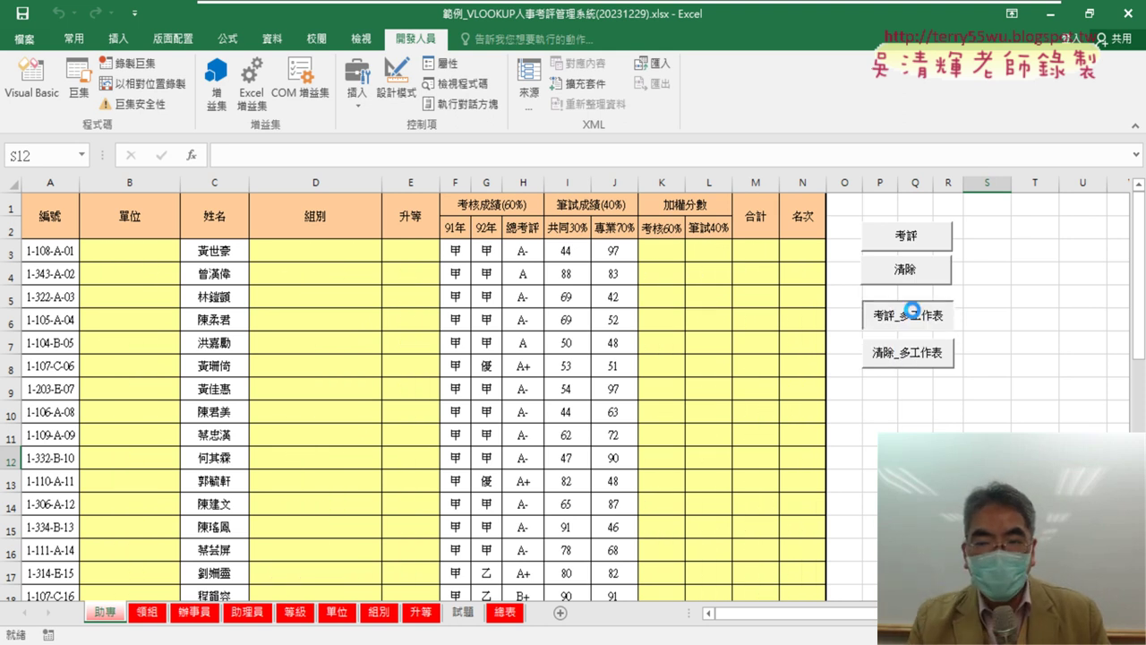
pyautogui.click(922, 356)
pyautogui.click(922, 323)
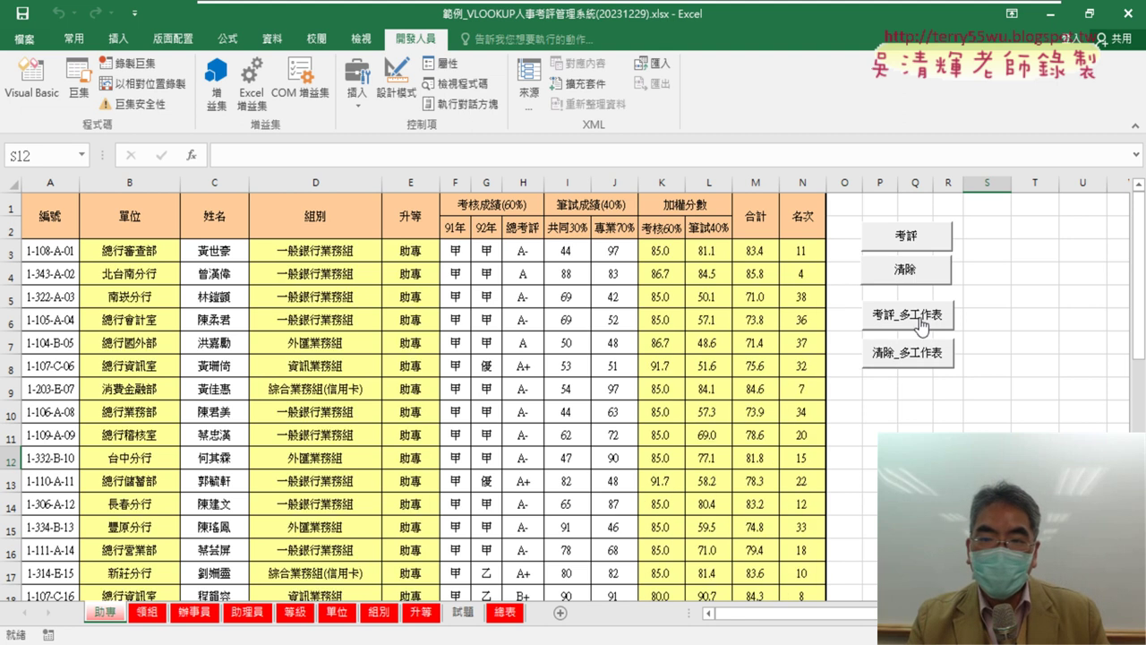
pyautogui.click(922, 354)
pyautogui.click(922, 314)
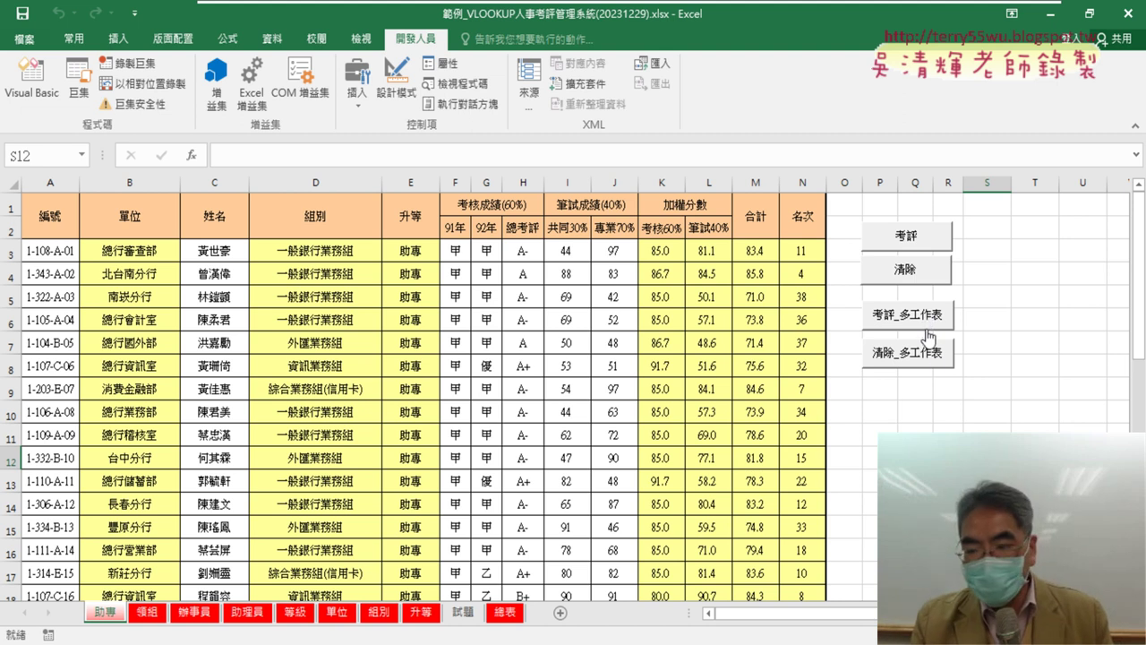
pyautogui.click(931, 358)
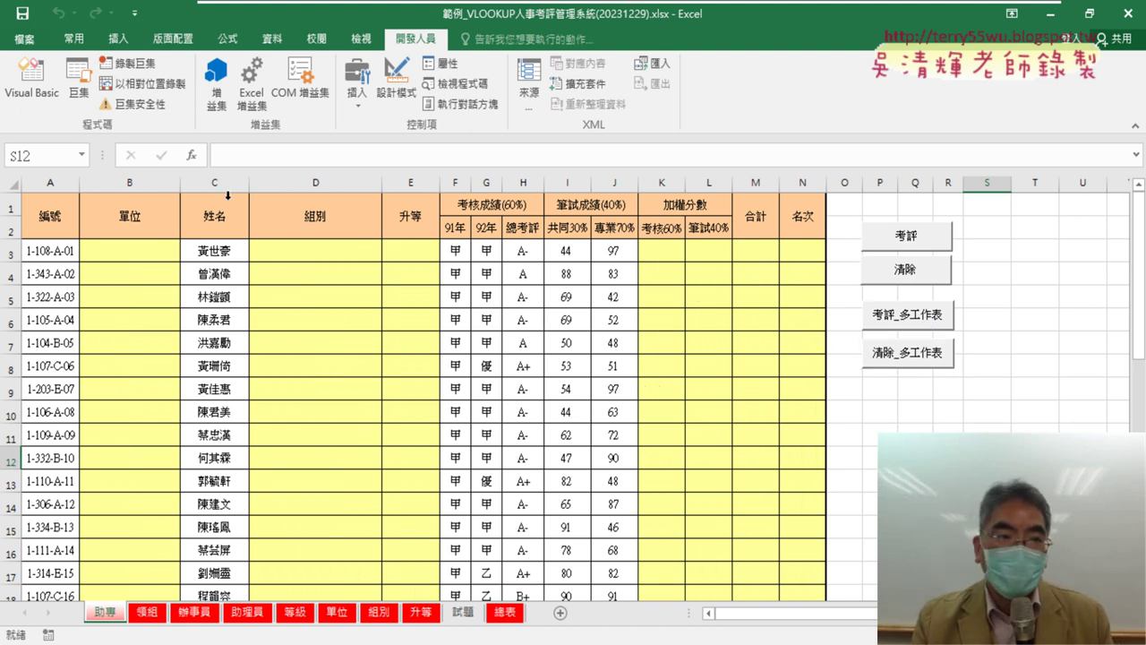
pyautogui.click(31, 81)
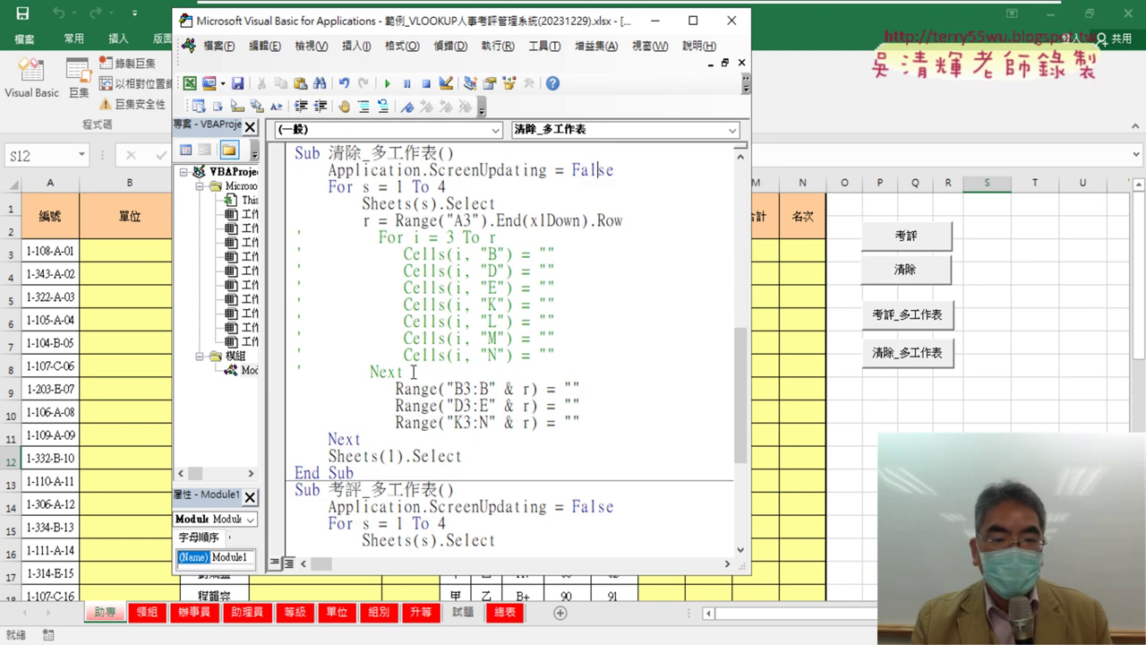
pyautogui.moveTo(414, 370); pyautogui.dragTo(291, 232)
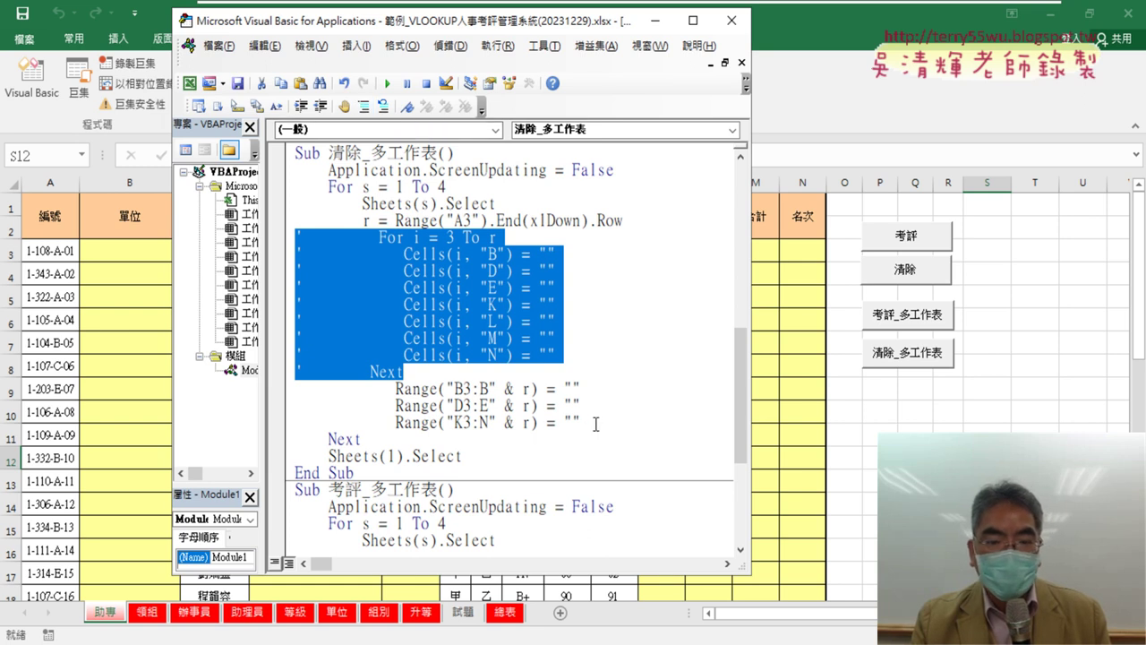
pyautogui.moveTo(595, 423); pyautogui.dragTo(288, 386)
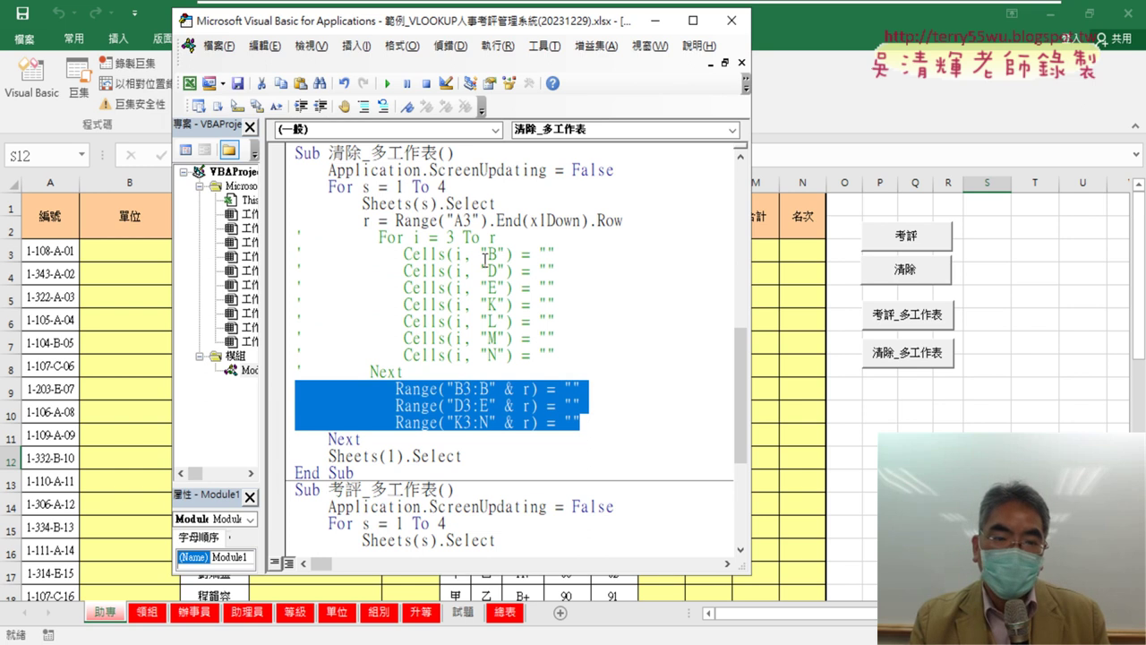
pyautogui.moveTo(397, 220); pyautogui.dragTo(625, 224)
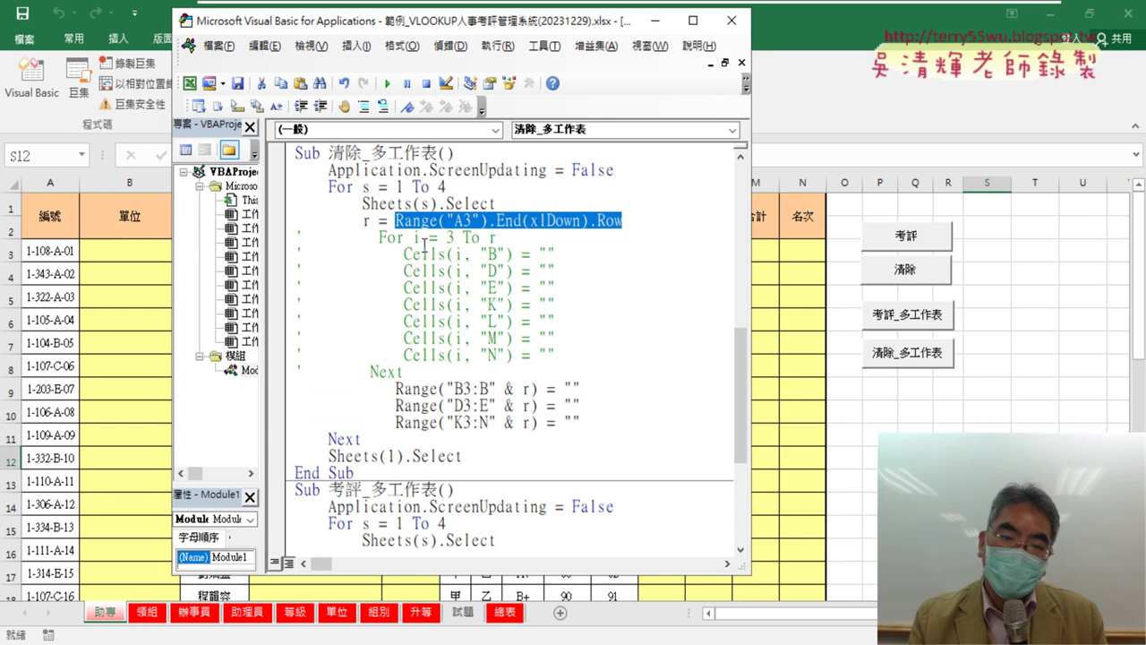
pyautogui.click(379, 221)
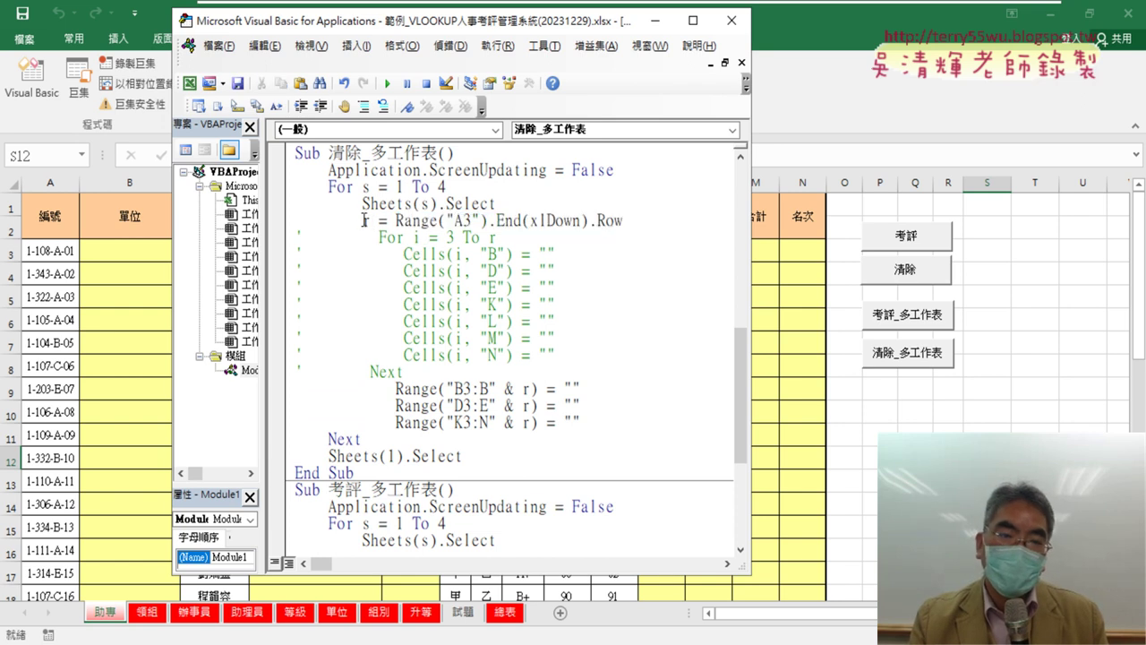
pyautogui.moveTo(364, 220); pyautogui.dragTo(627, 222)
pyautogui.scroll(-2, 557, 491)
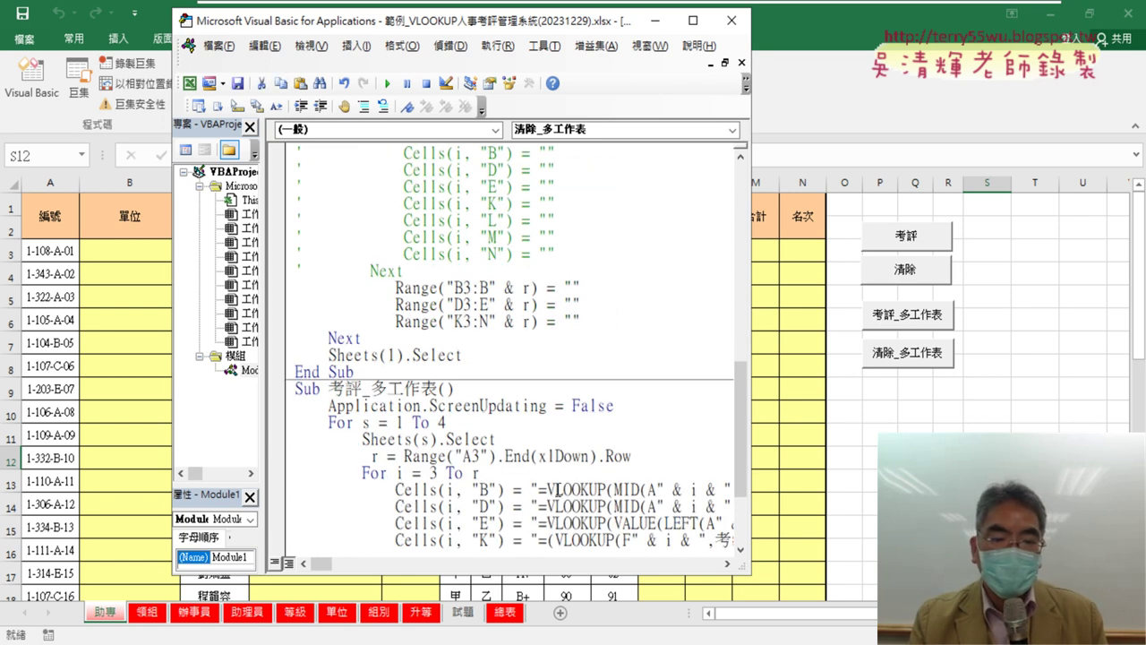
pyautogui.moveTo(630, 458); pyautogui.dragTo(369, 457)
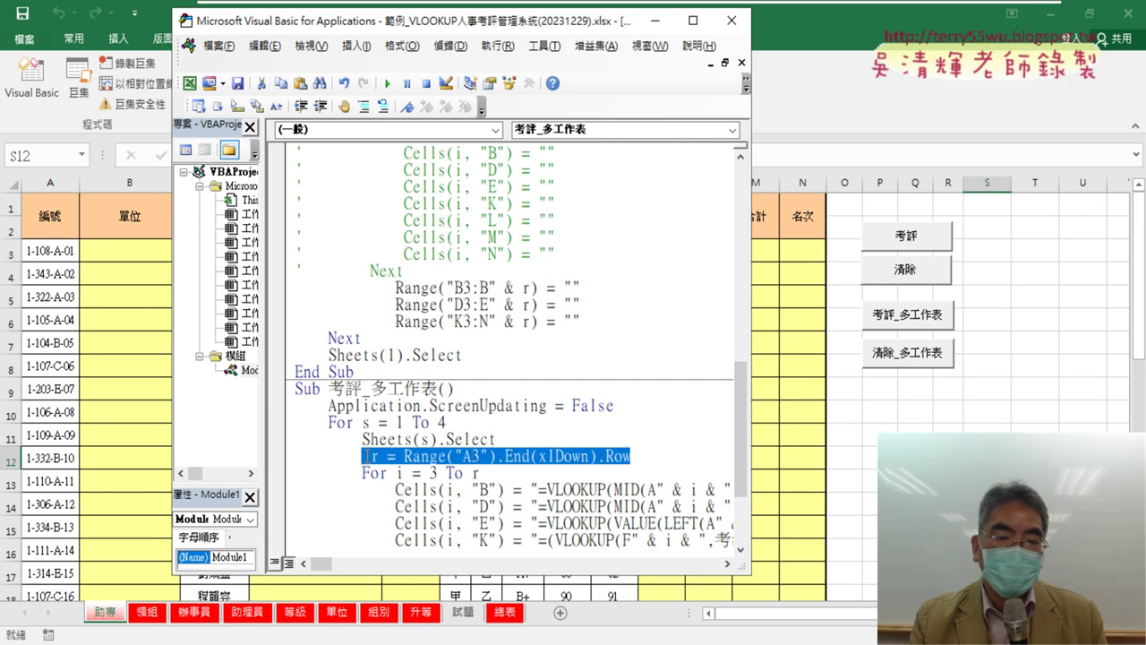